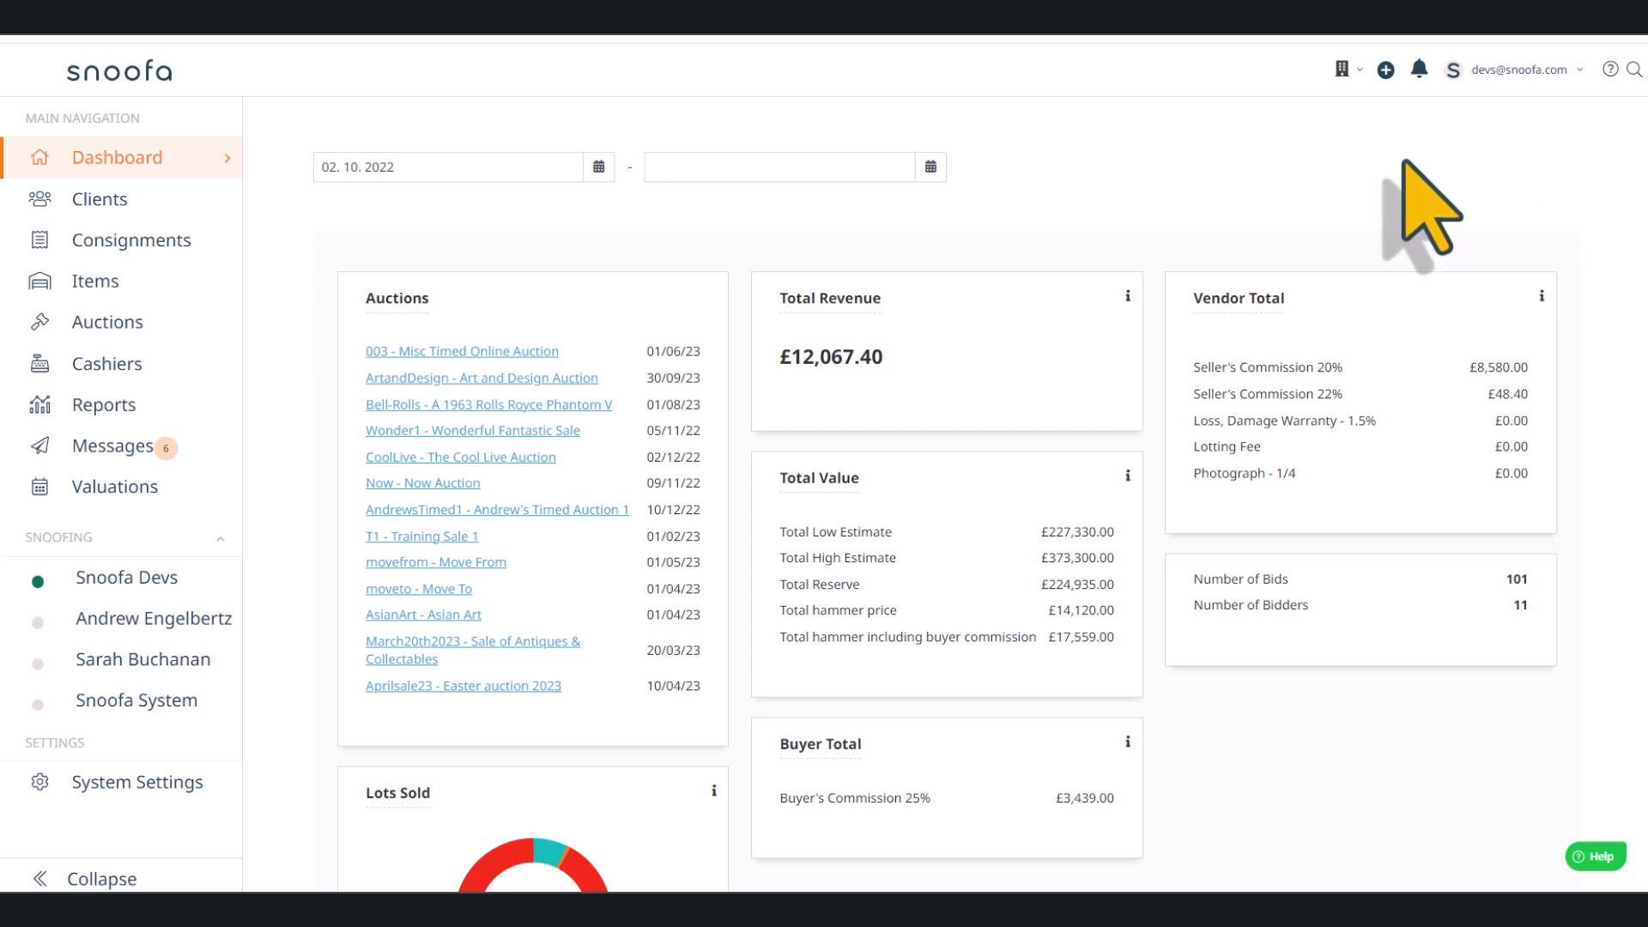
click(1385, 70)
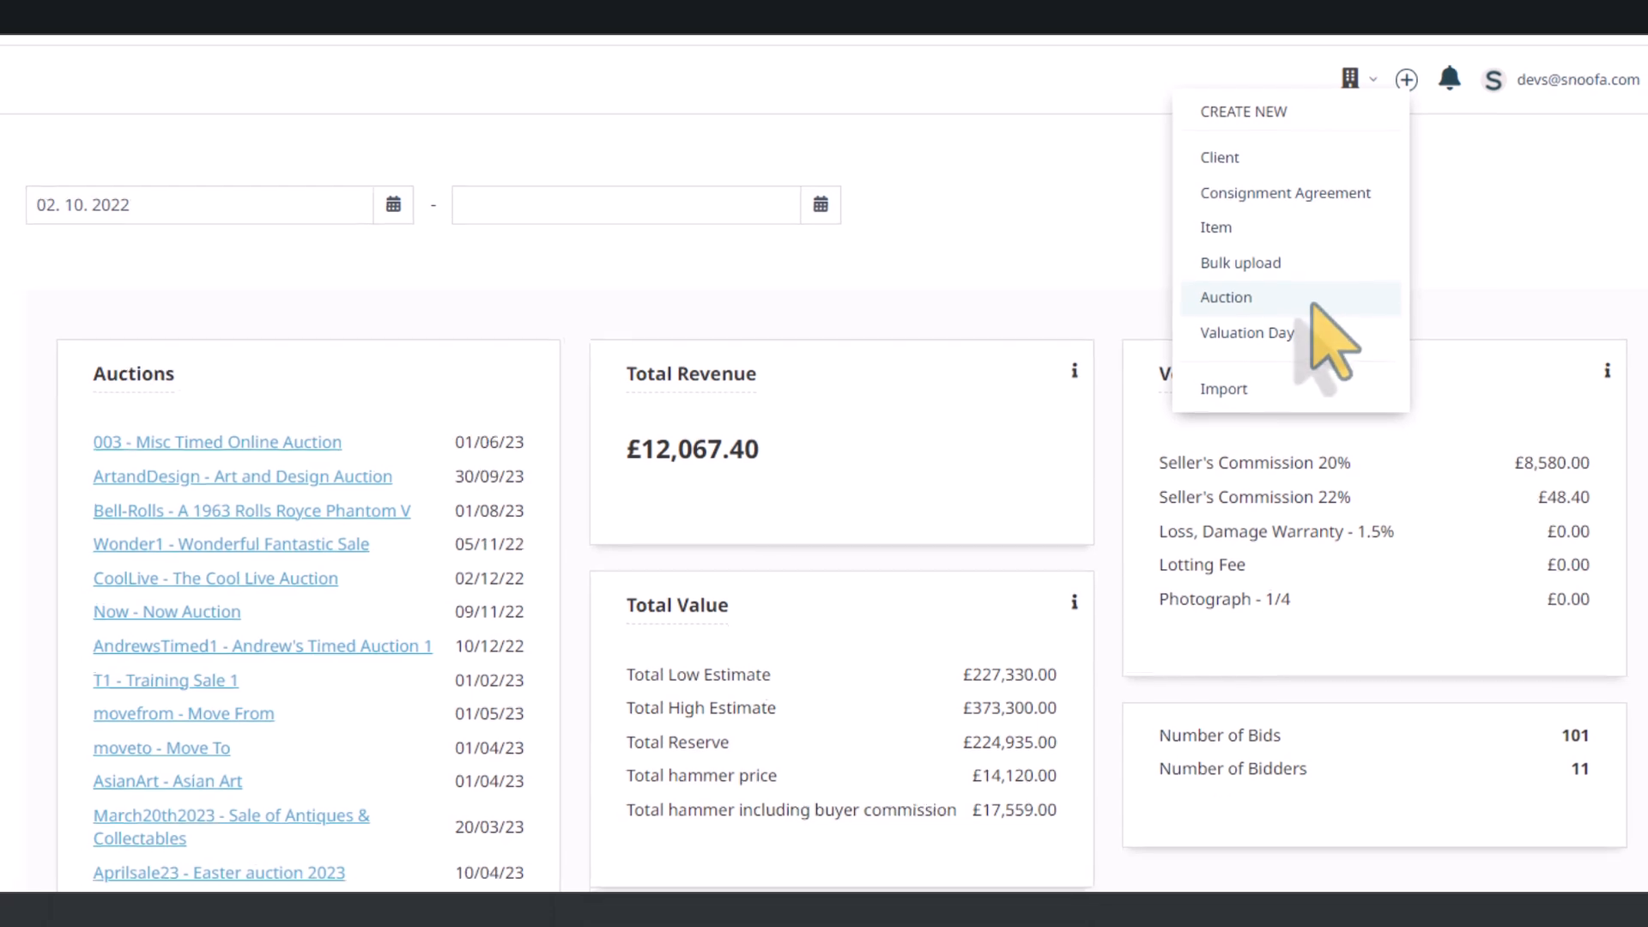
click(1311, 257)
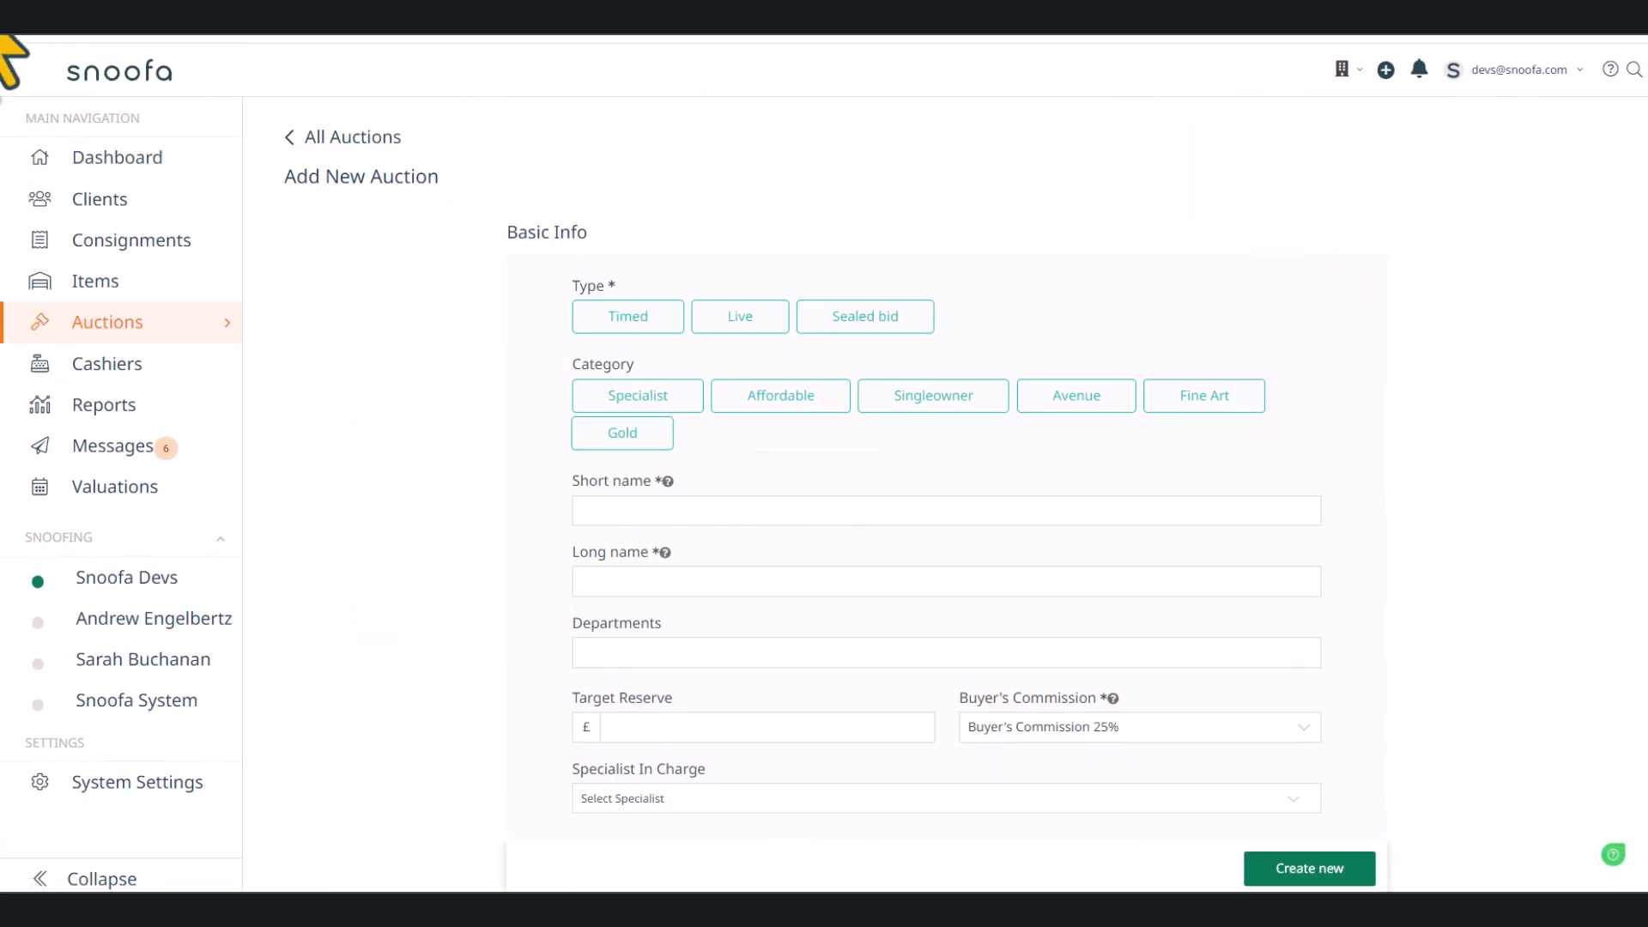
click(19, 13)
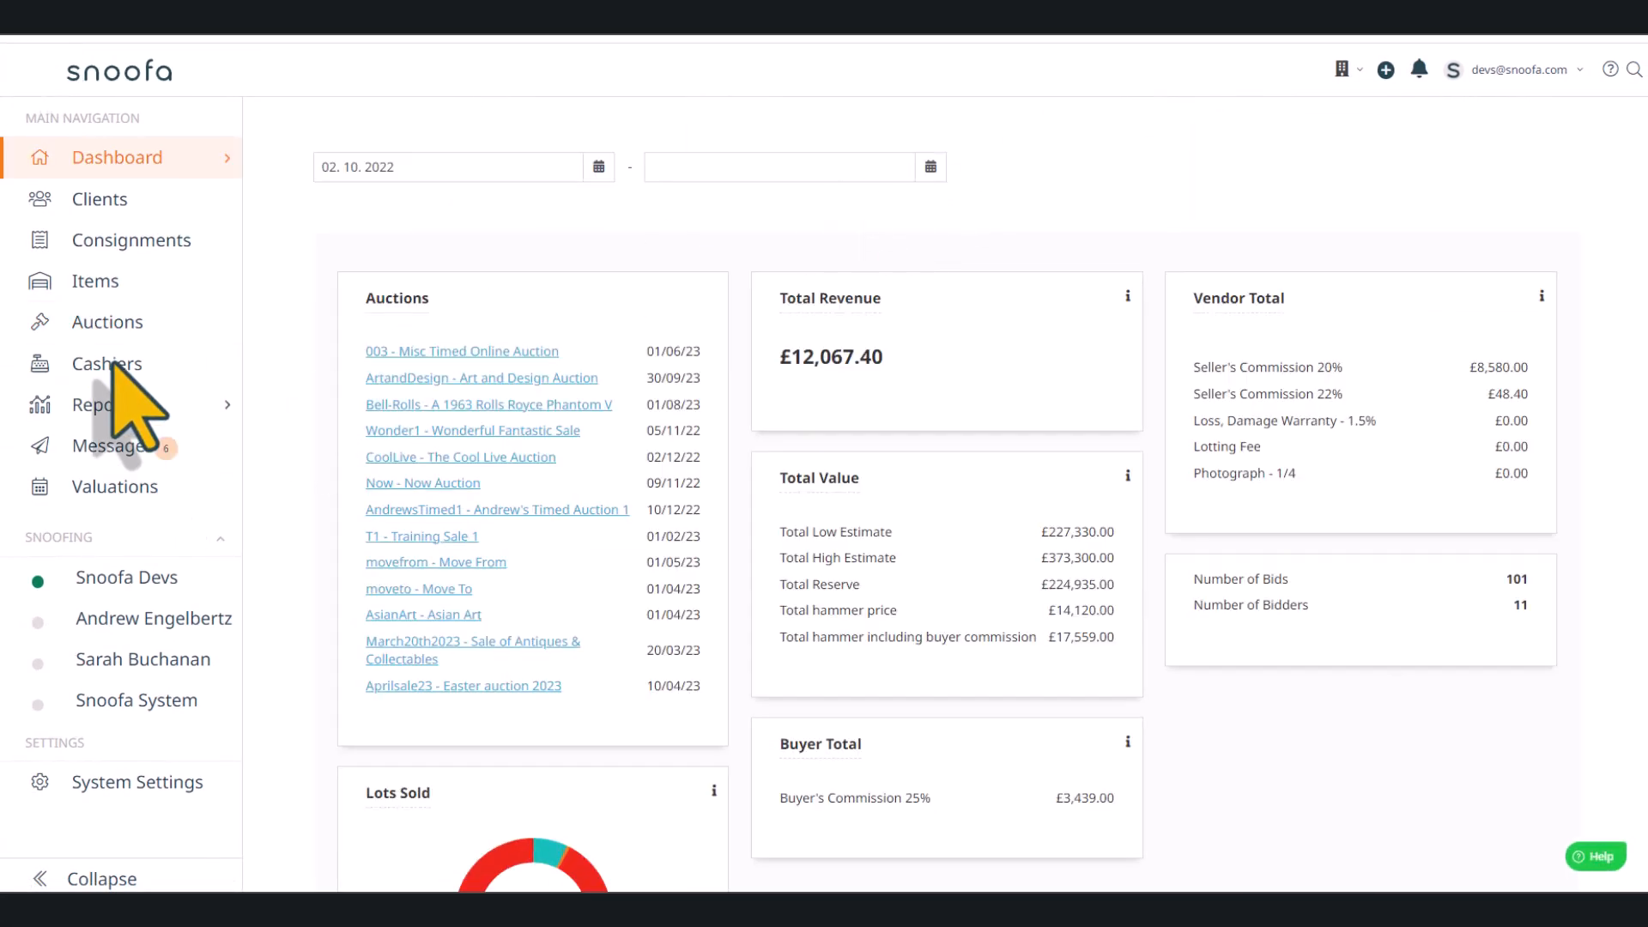
- Start a new auction from the auctions list, with type Live and category Fine Art
click(97, 324)
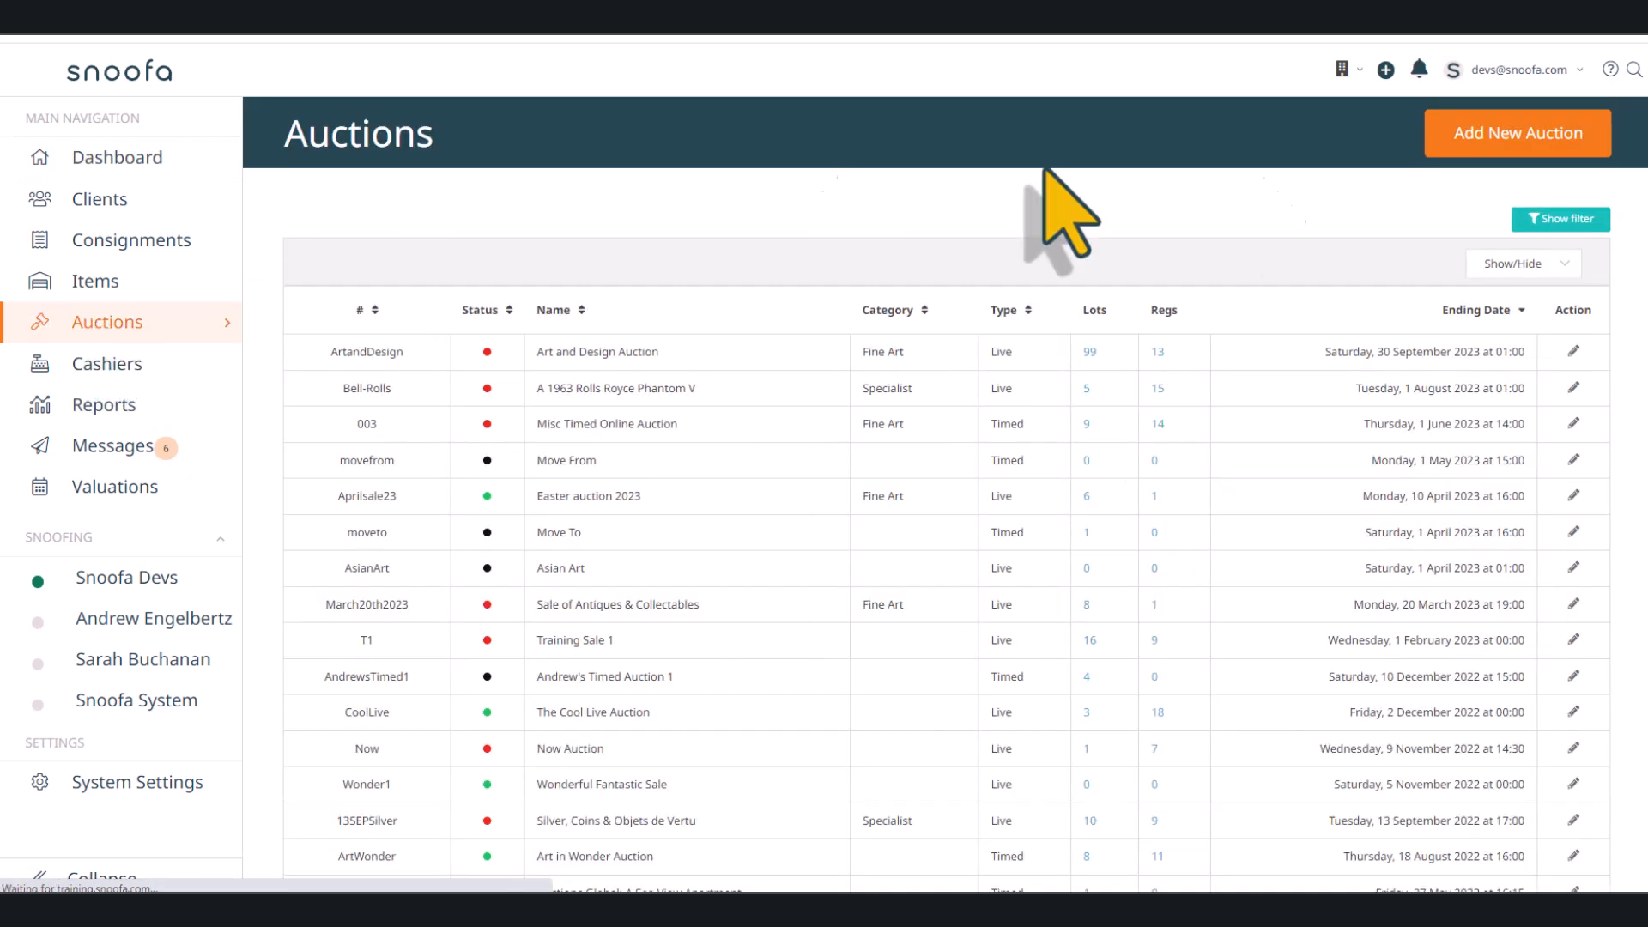
click(1498, 134)
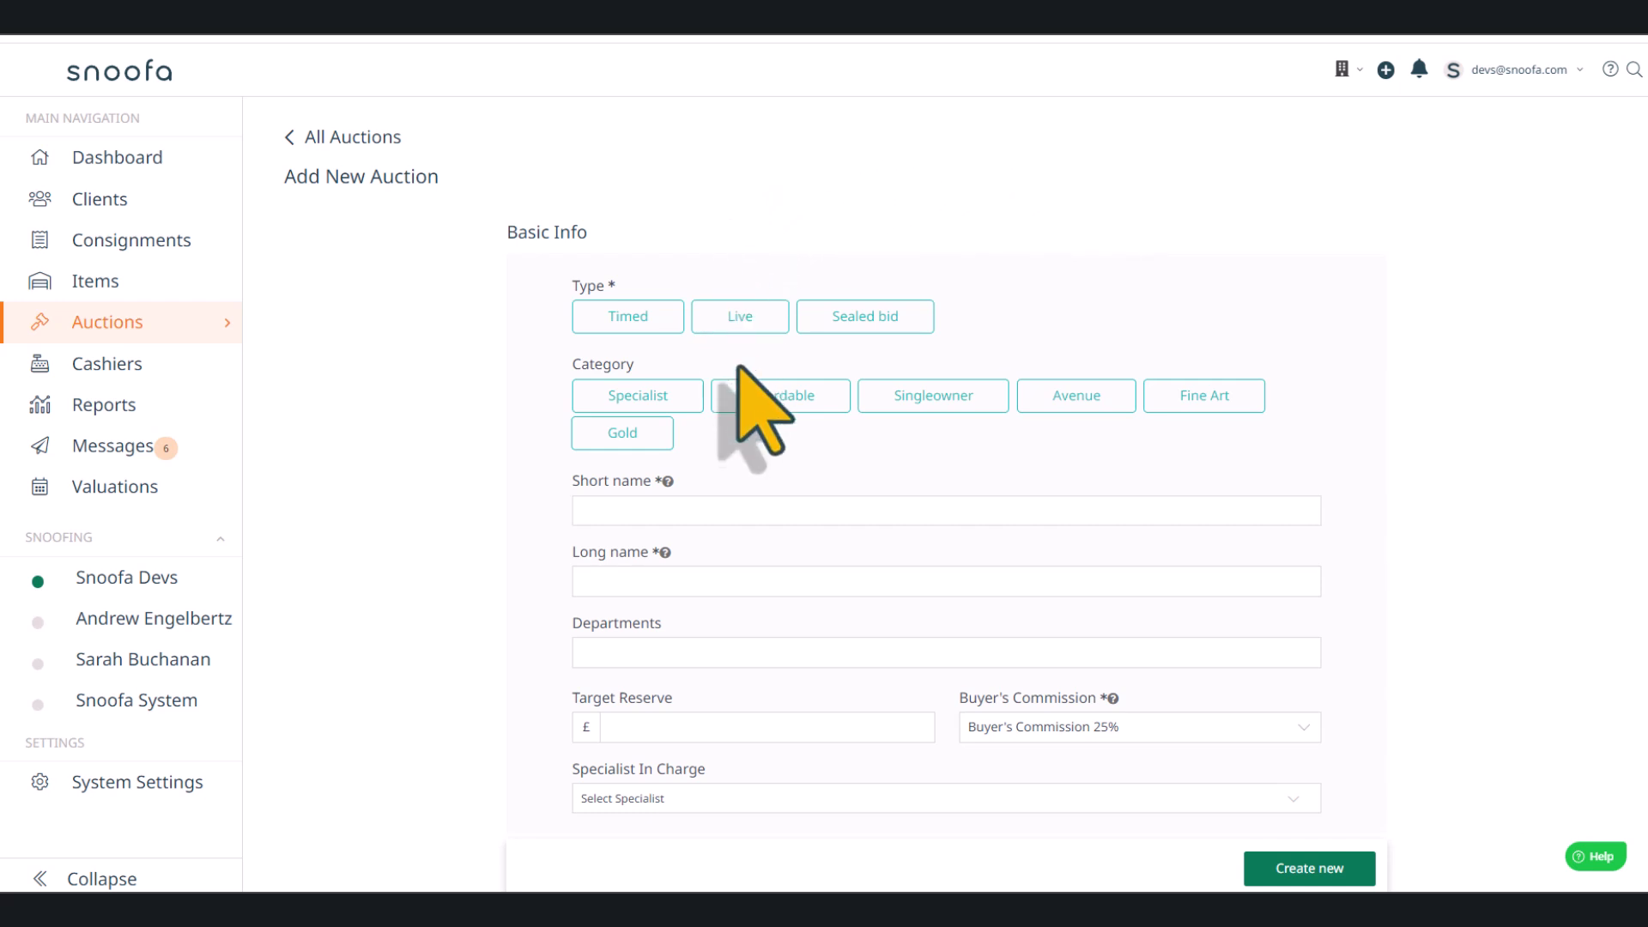
click(738, 317)
scroll(1195, 464, down, 1)
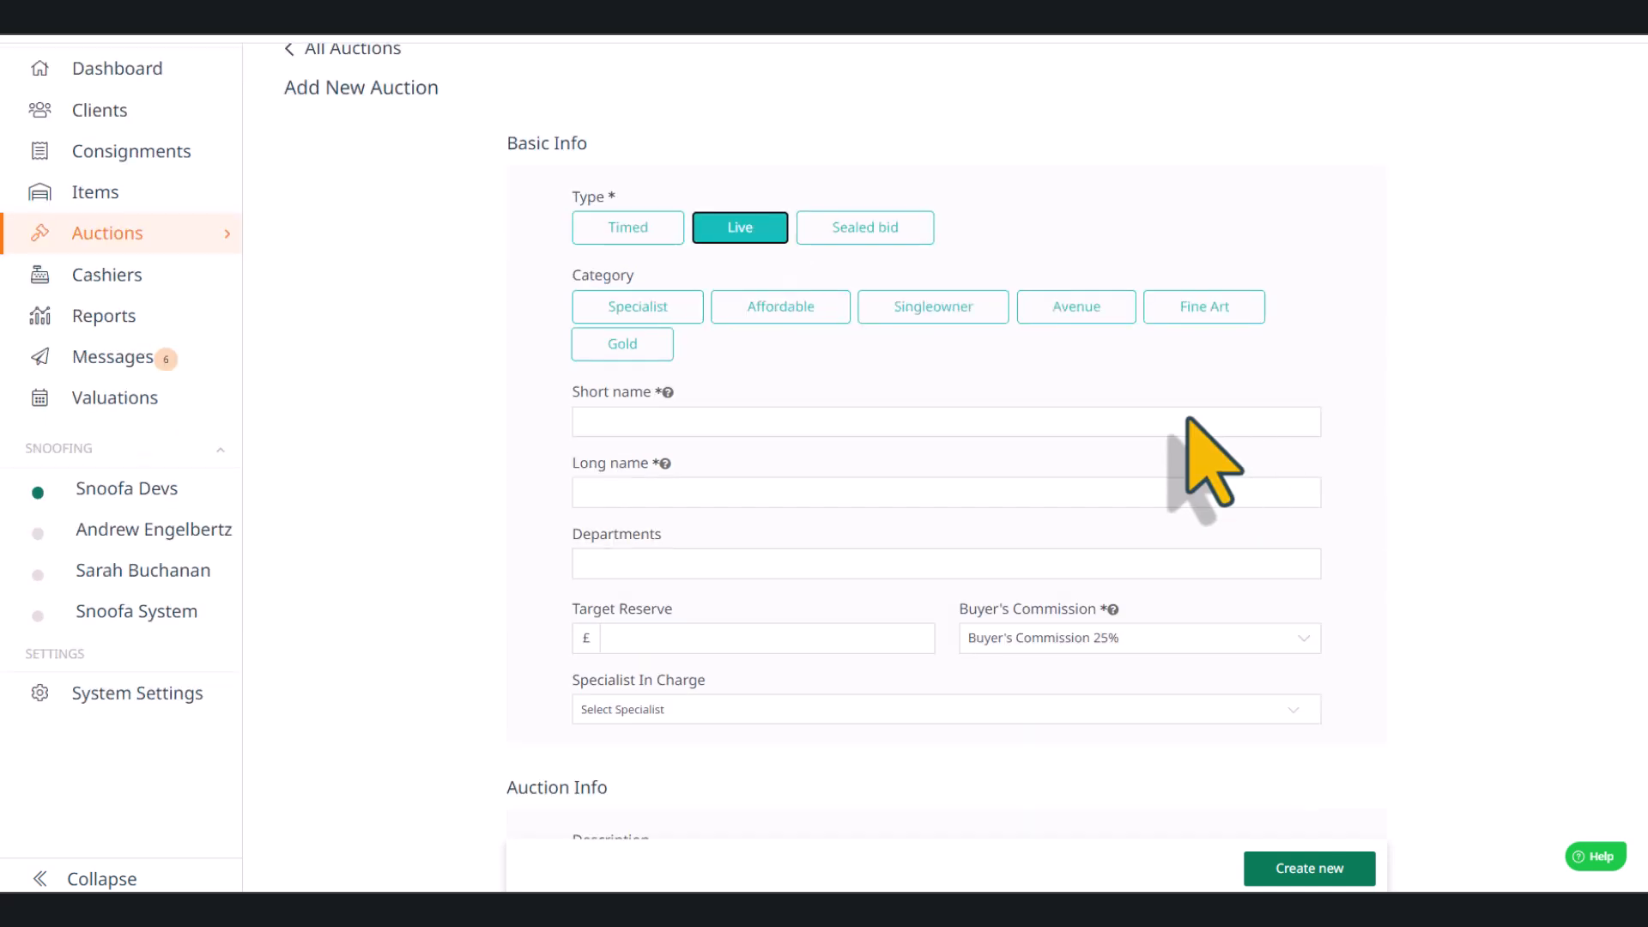
click(1197, 314)
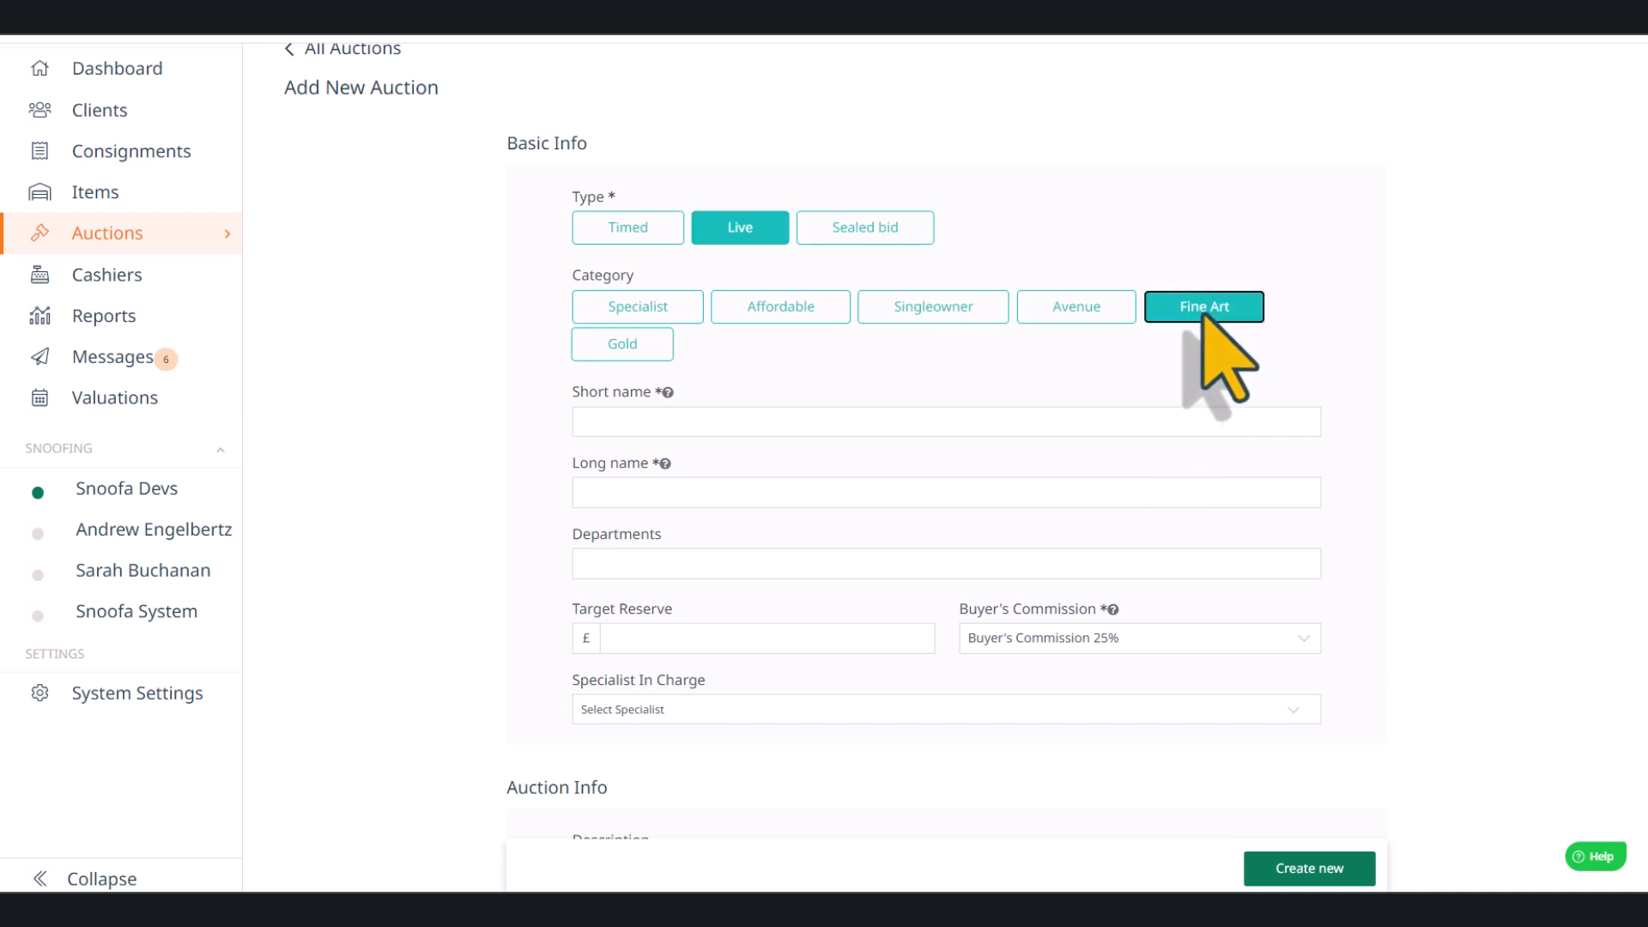
- Give the auction the short name "Springsale5" and the long name "The Spring Sale May 2023"
click(610, 423)
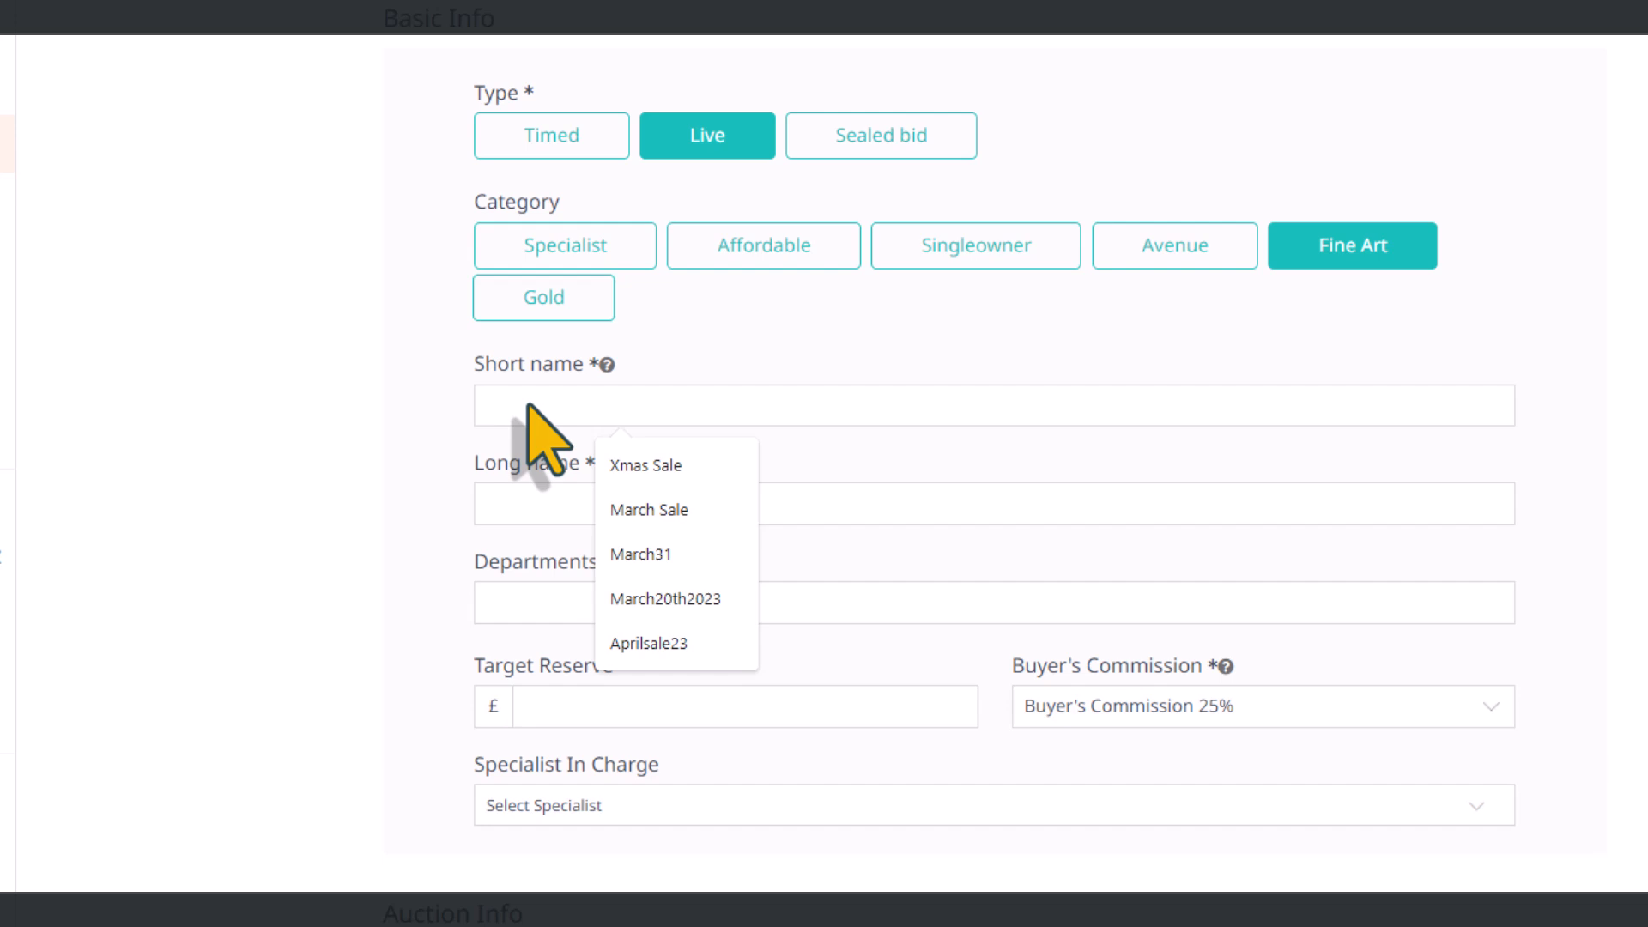
text(Springsale)
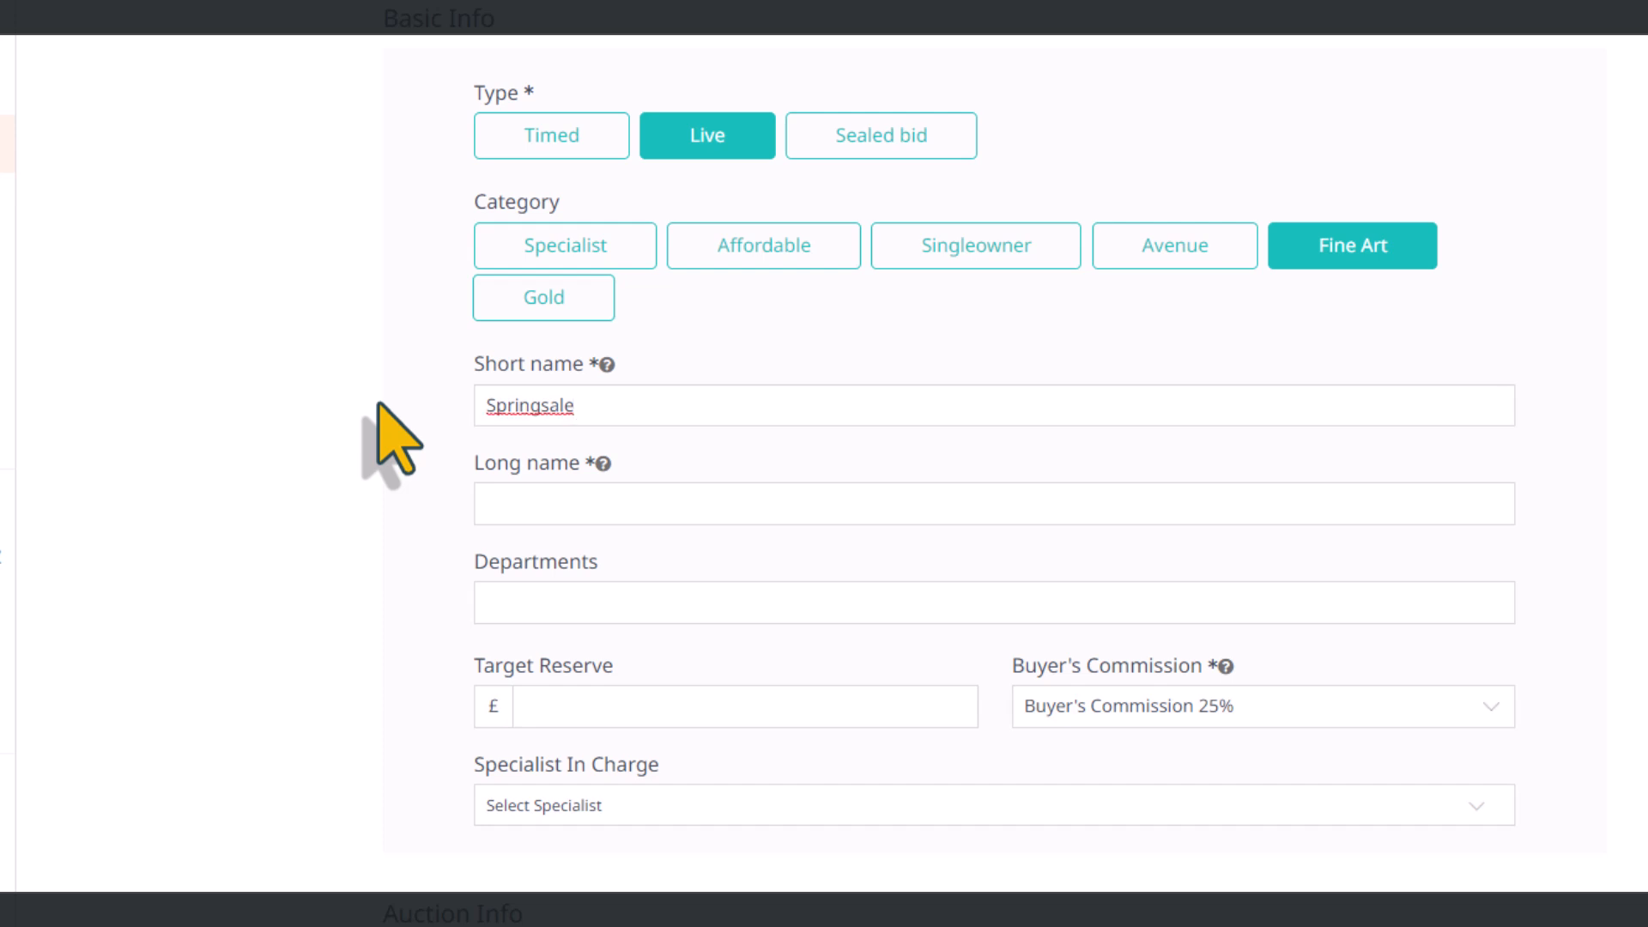
text(5)
click(575, 506)
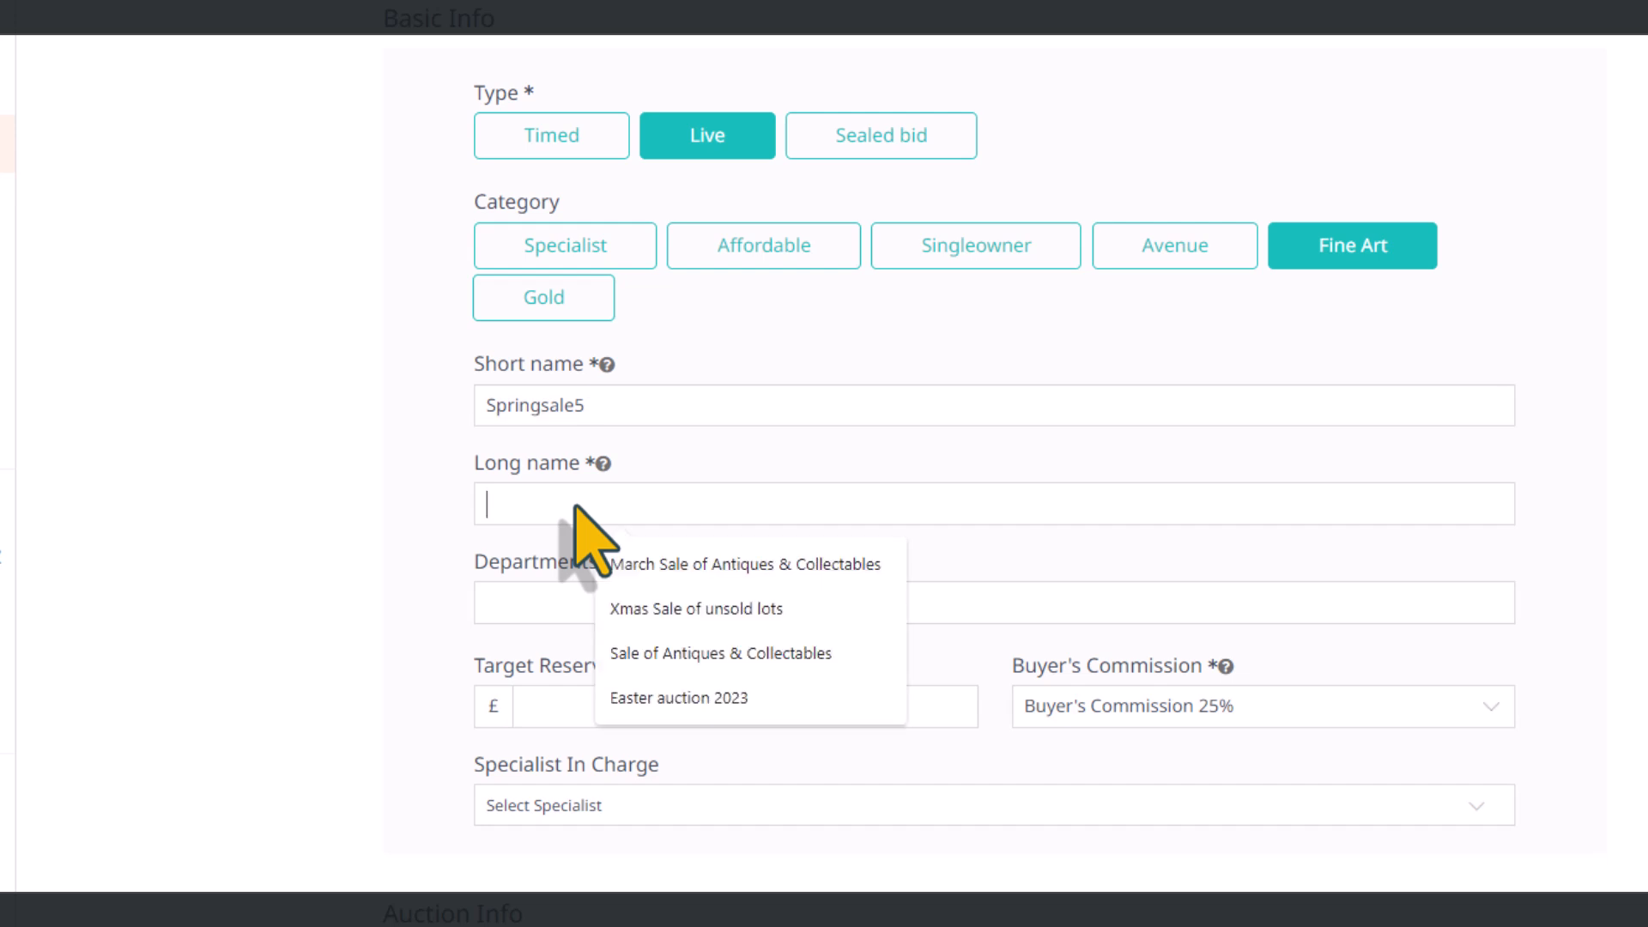
text(The )
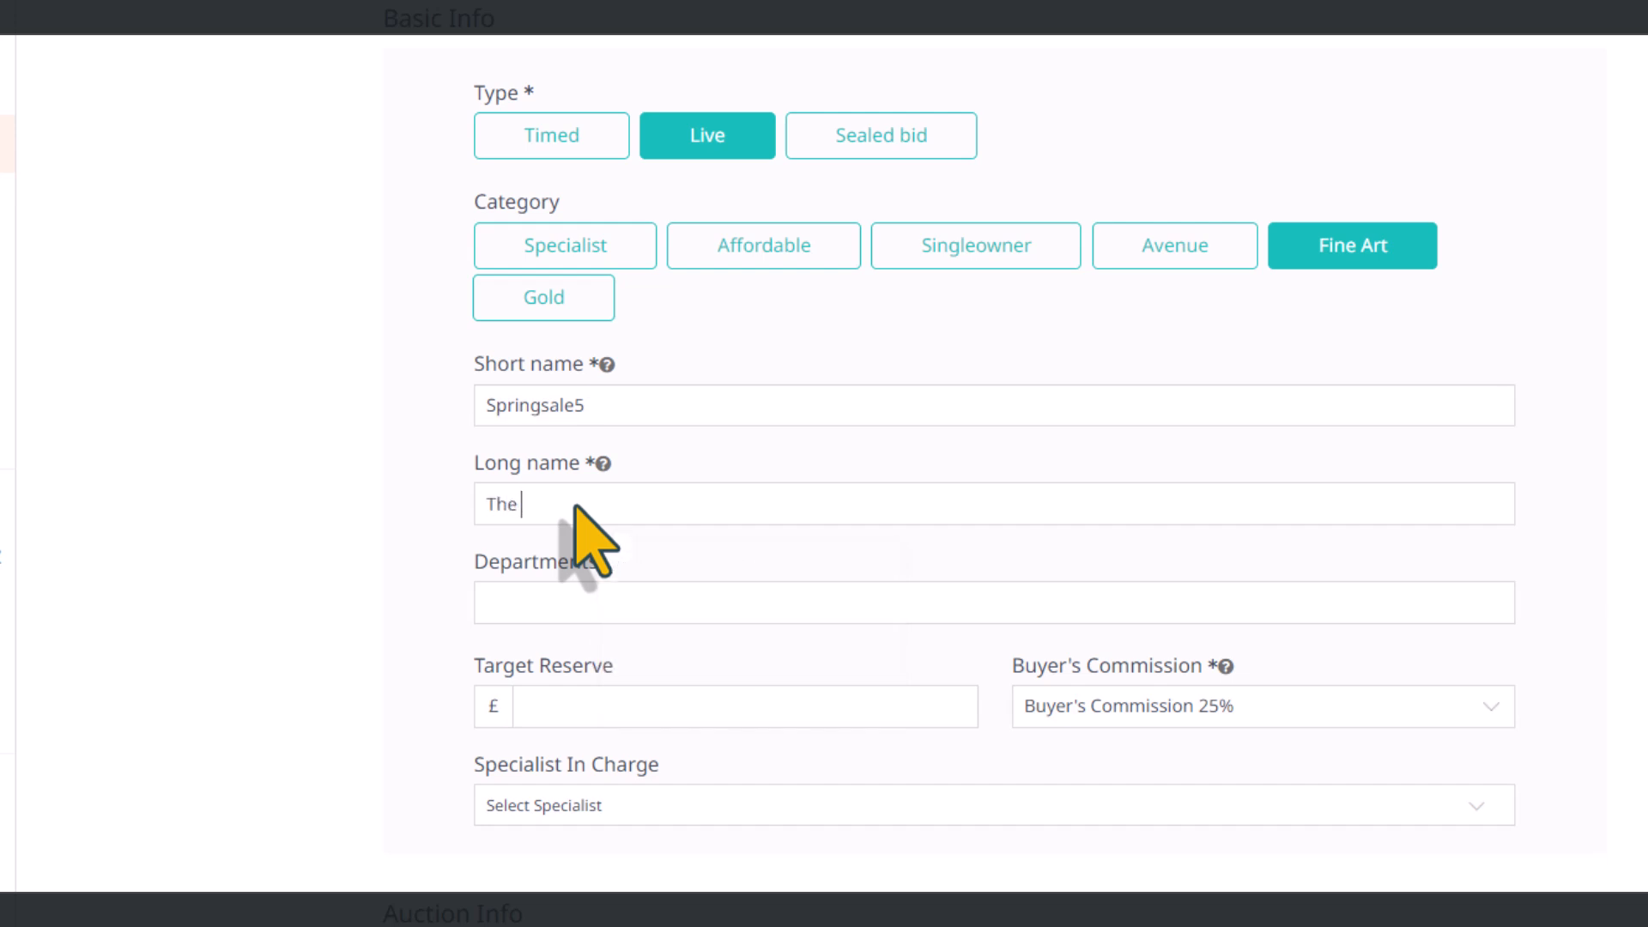
text(Spring Sale May 2)
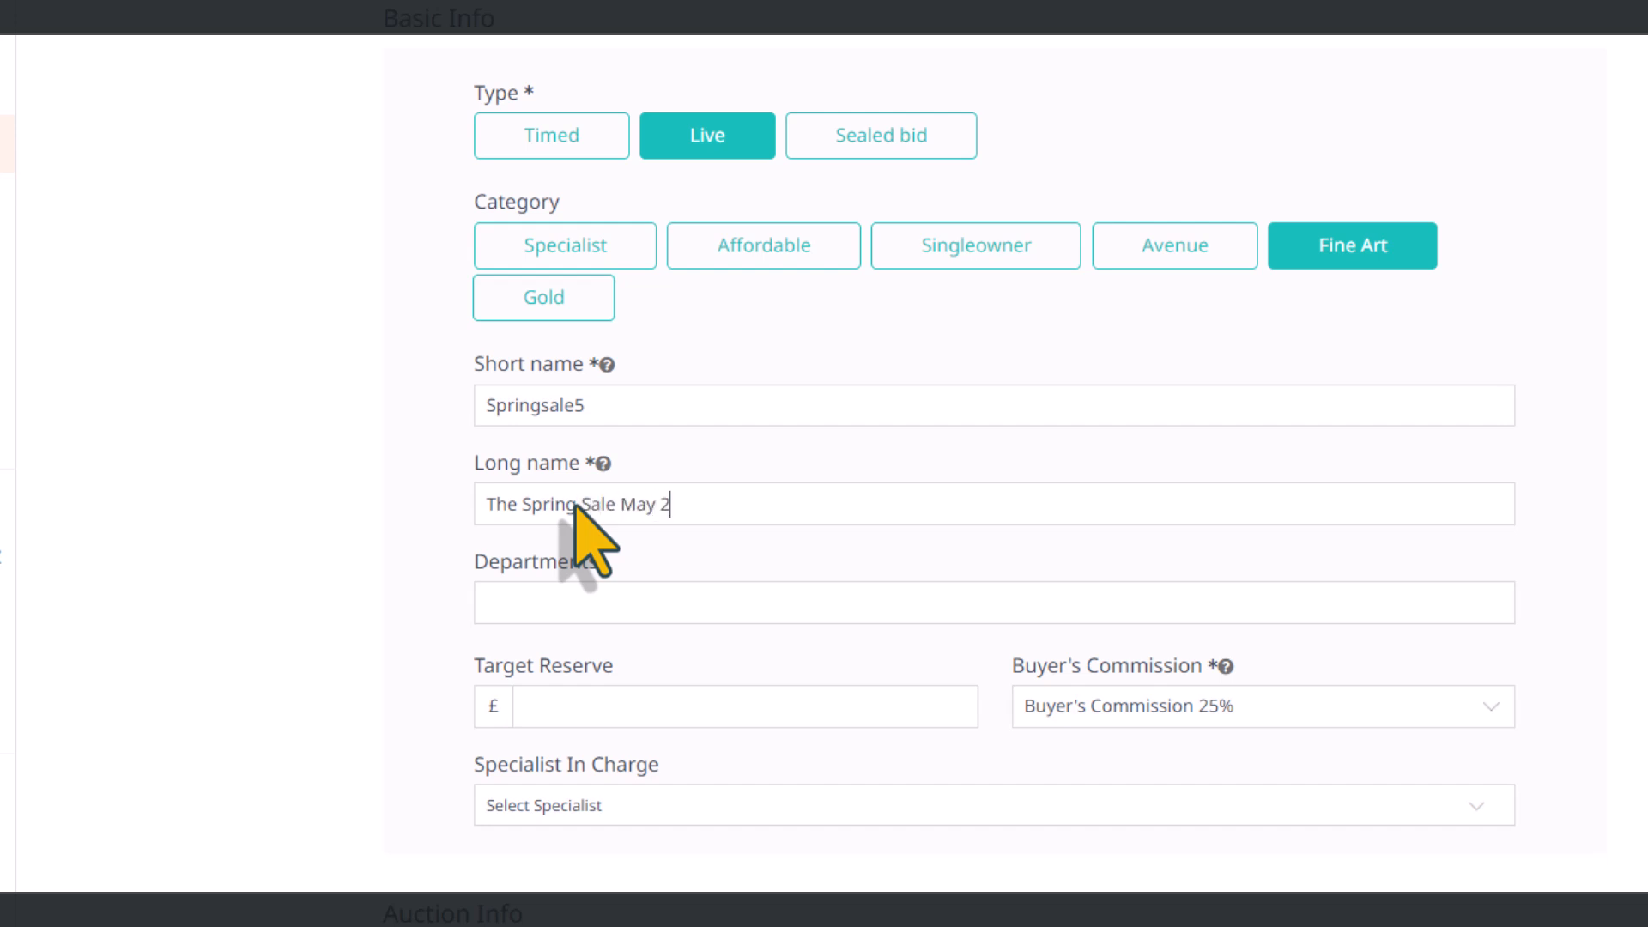
text(023)
- Assign the departments Paintings and Ceramics and Glass to the auction
click(620, 612)
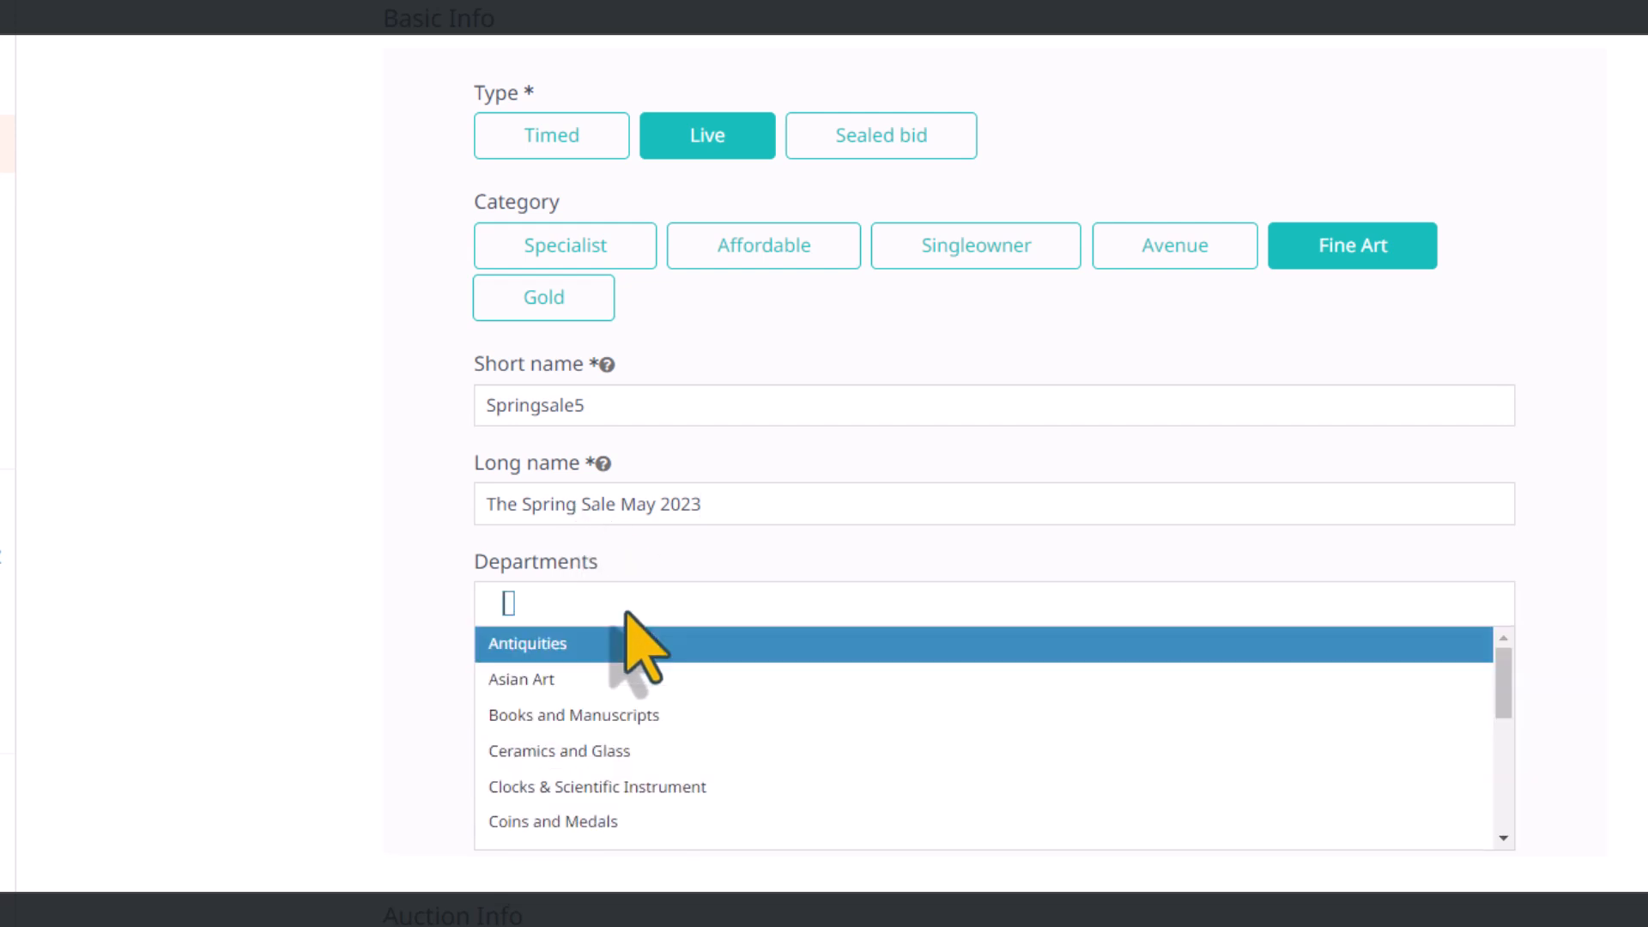
scroll(607, 736, down, 5)
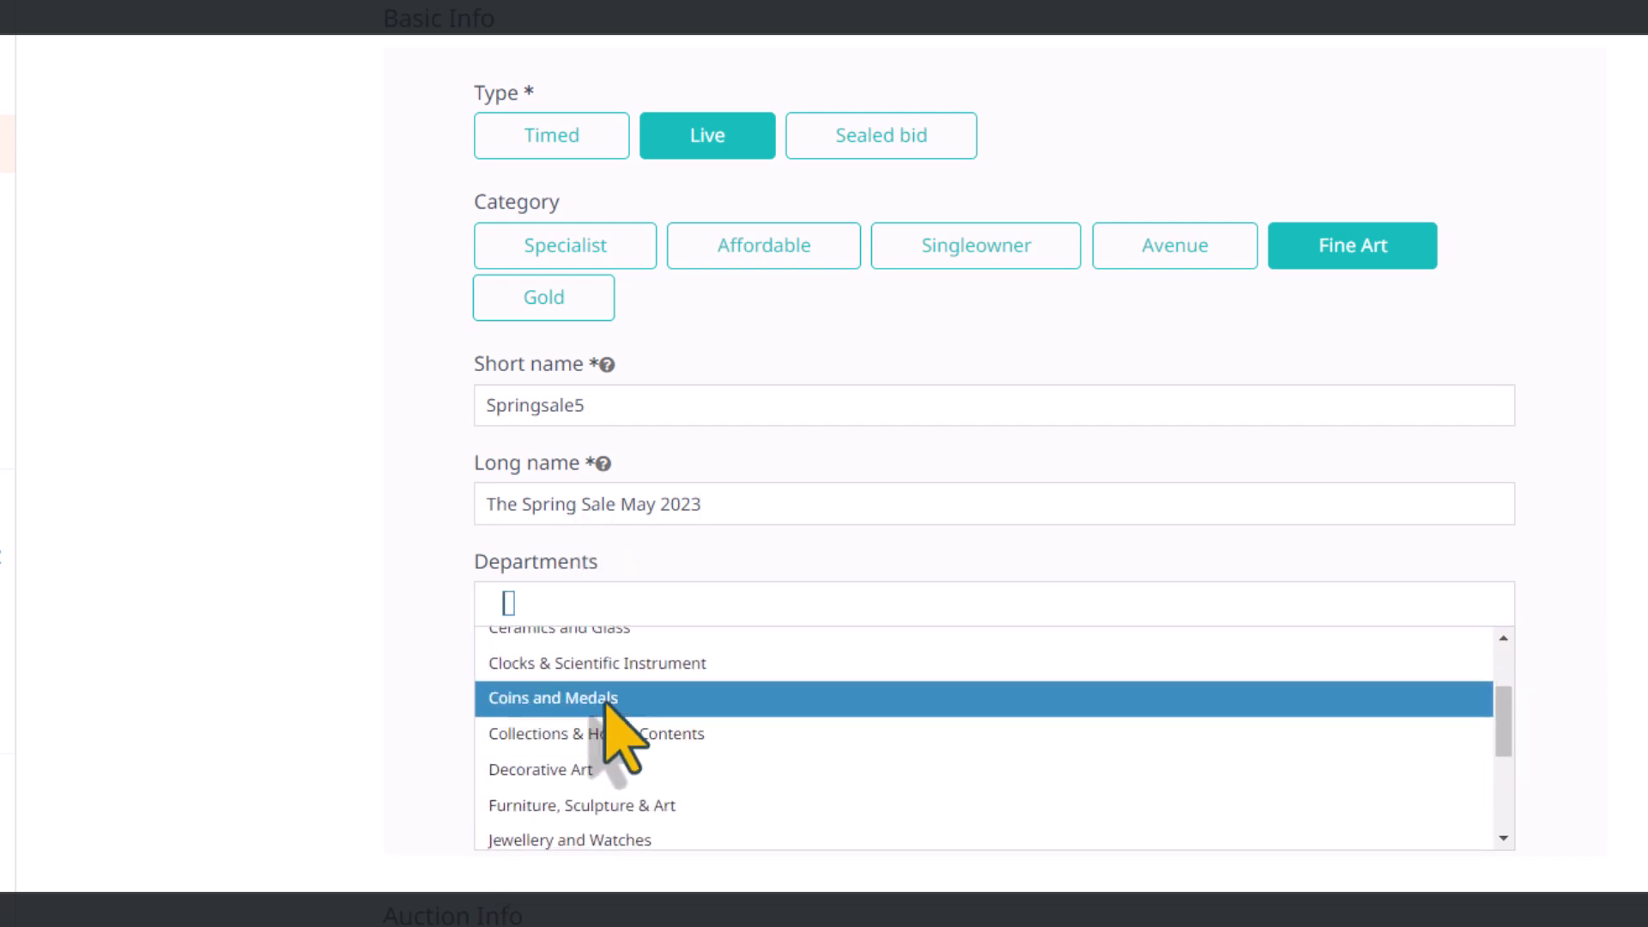
scroll(856, 721, down, 3)
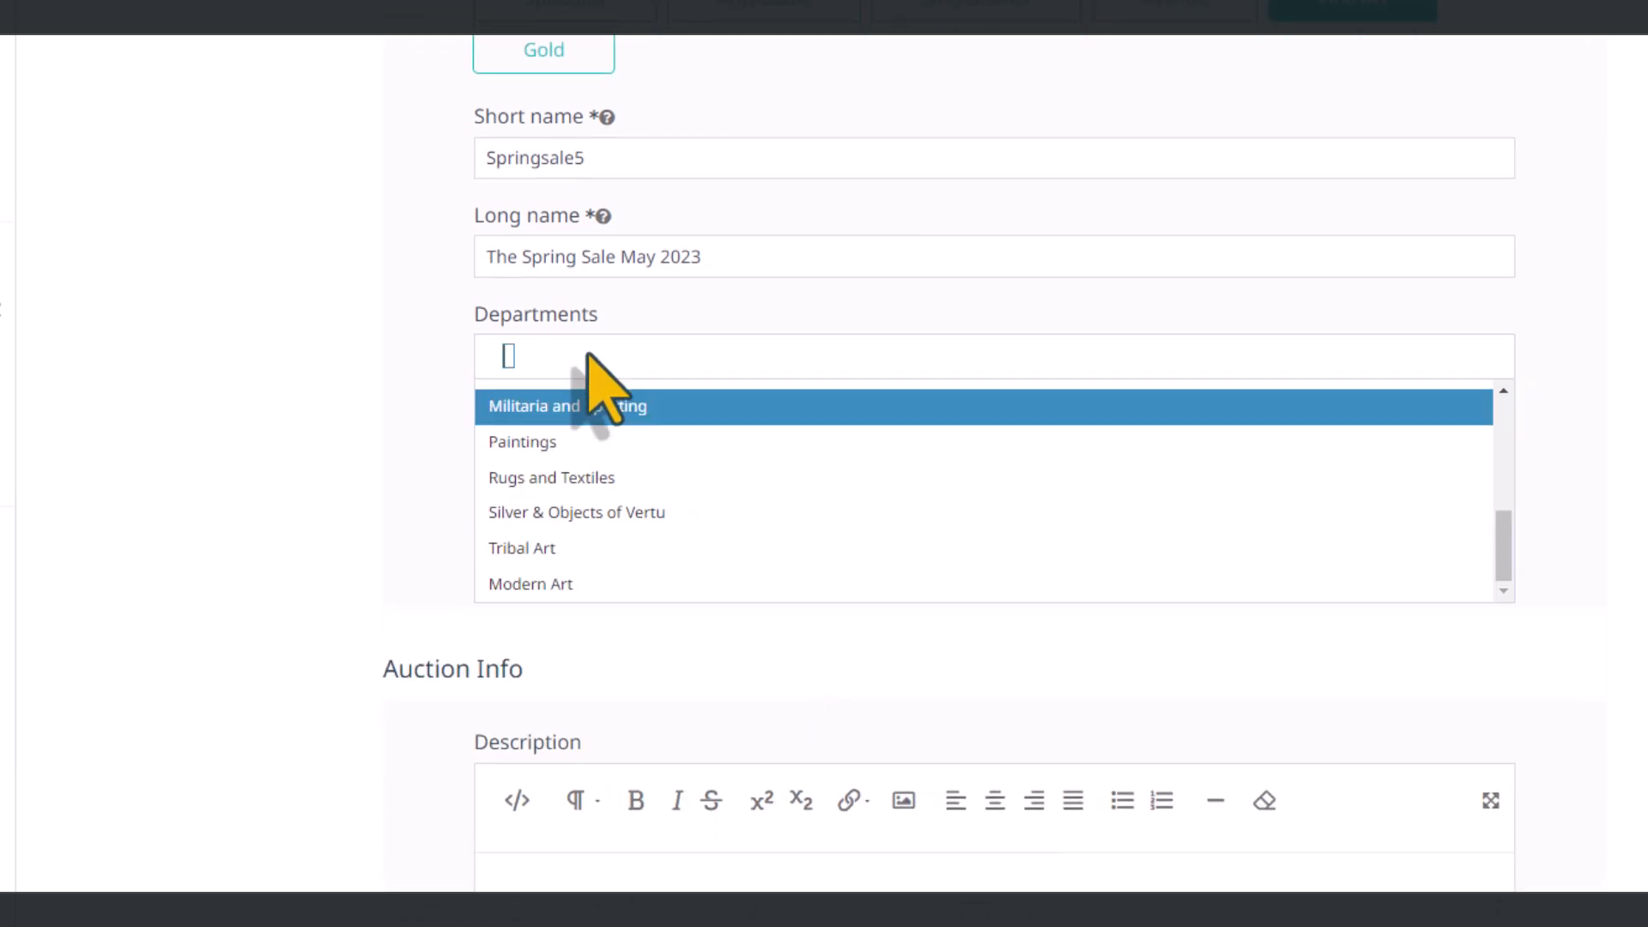
click(524, 442)
click(646, 359)
click(608, 508)
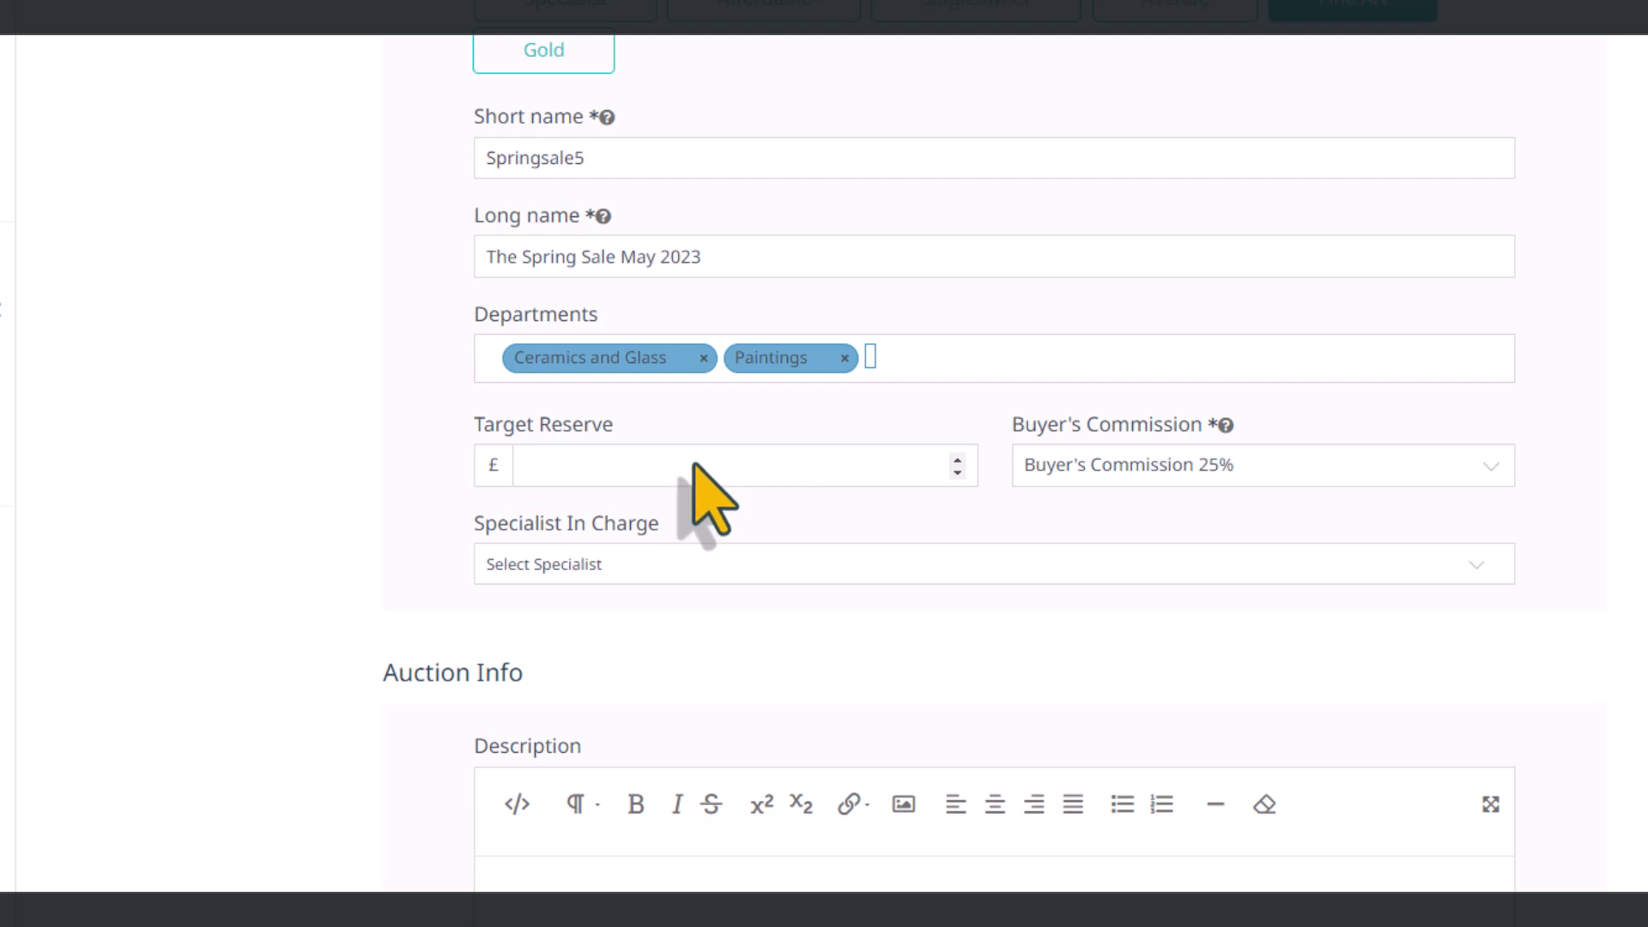
- Leave the target reserve empty and choose a staff member as the auction's specialist in charge
click(639, 465)
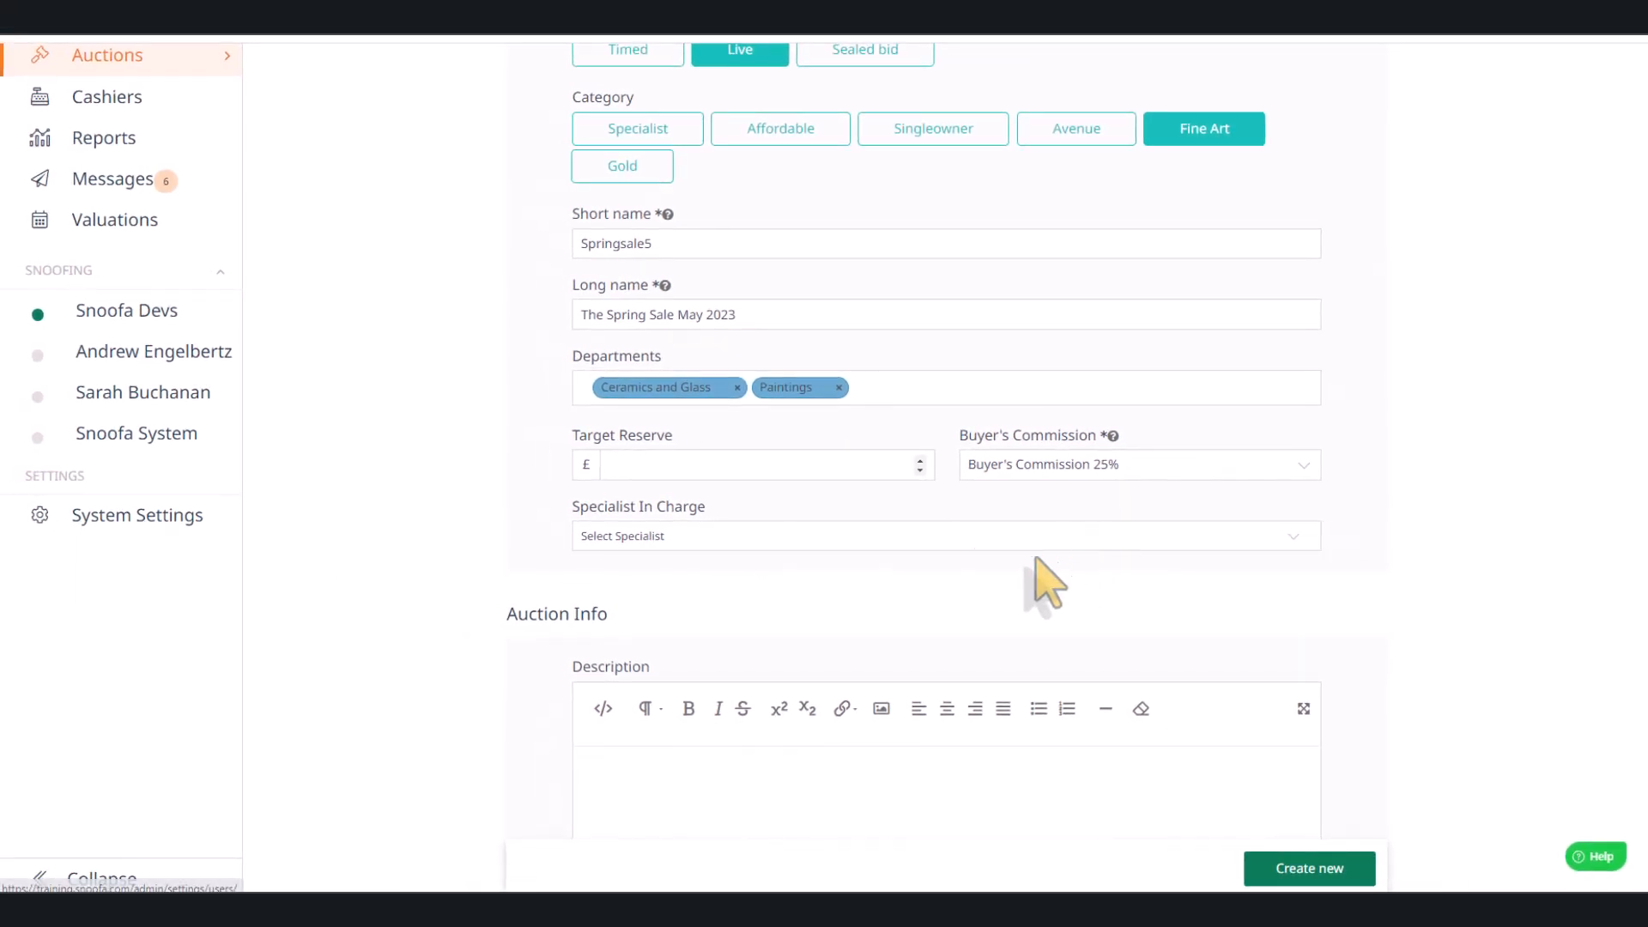
click(721, 539)
click(663, 620)
- Enter the description "This auction is our spring sale" and the important notice "All won lots must be collected by 4pm on Friday"
scroll(662, 620, down, 4)
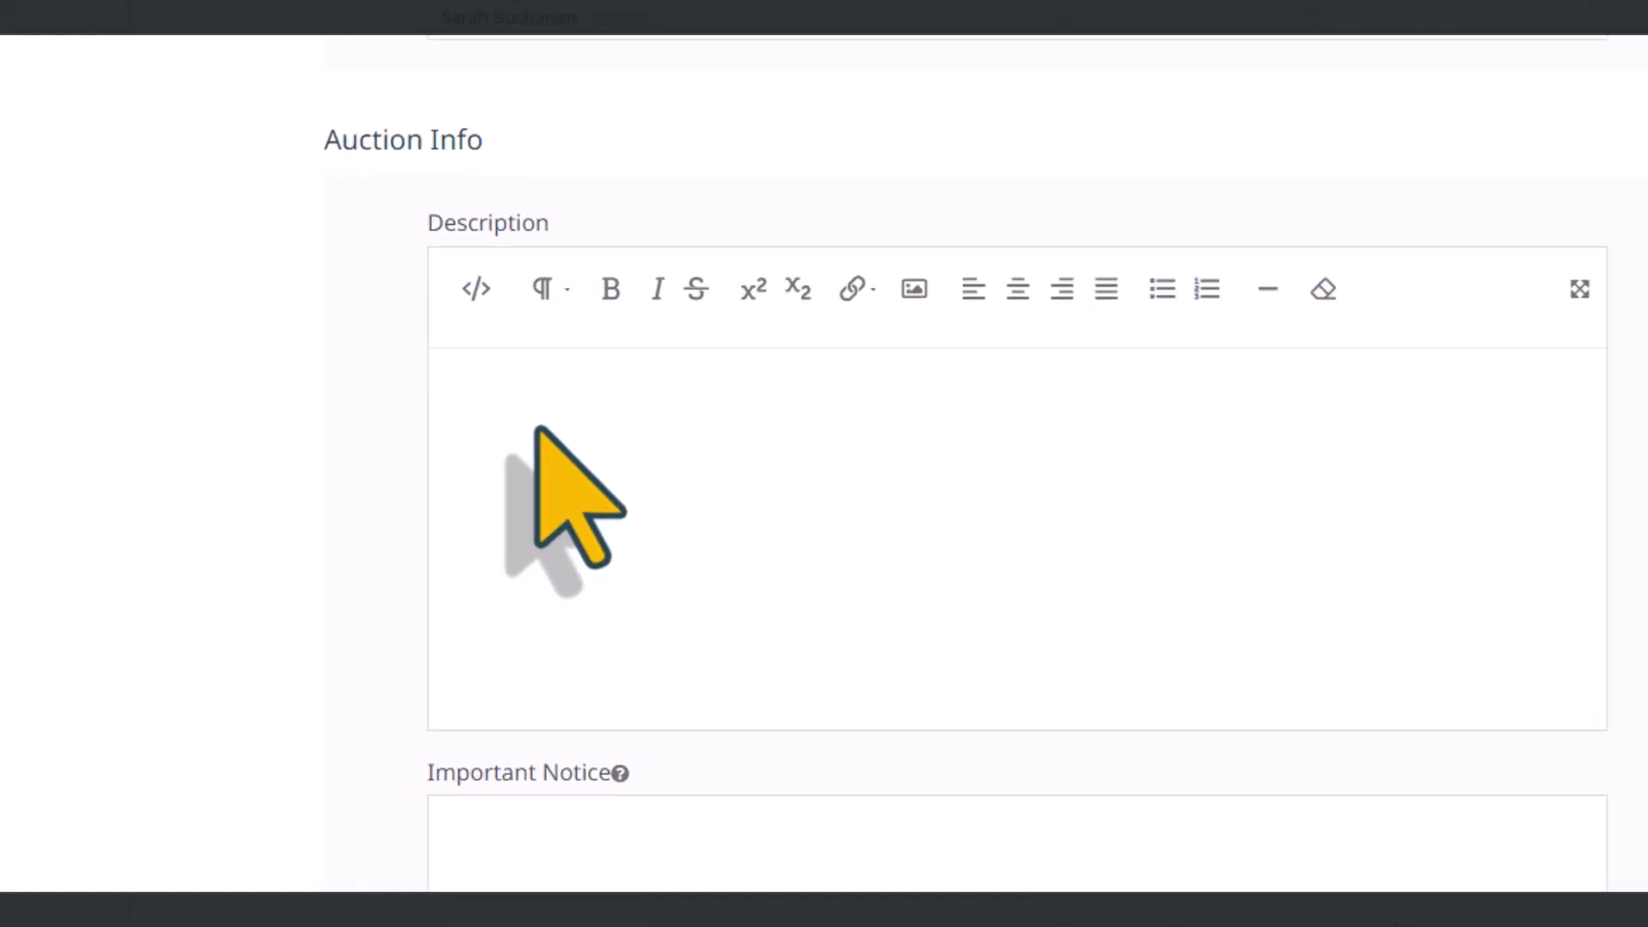
click(1283, 508)
text(This auction is our)
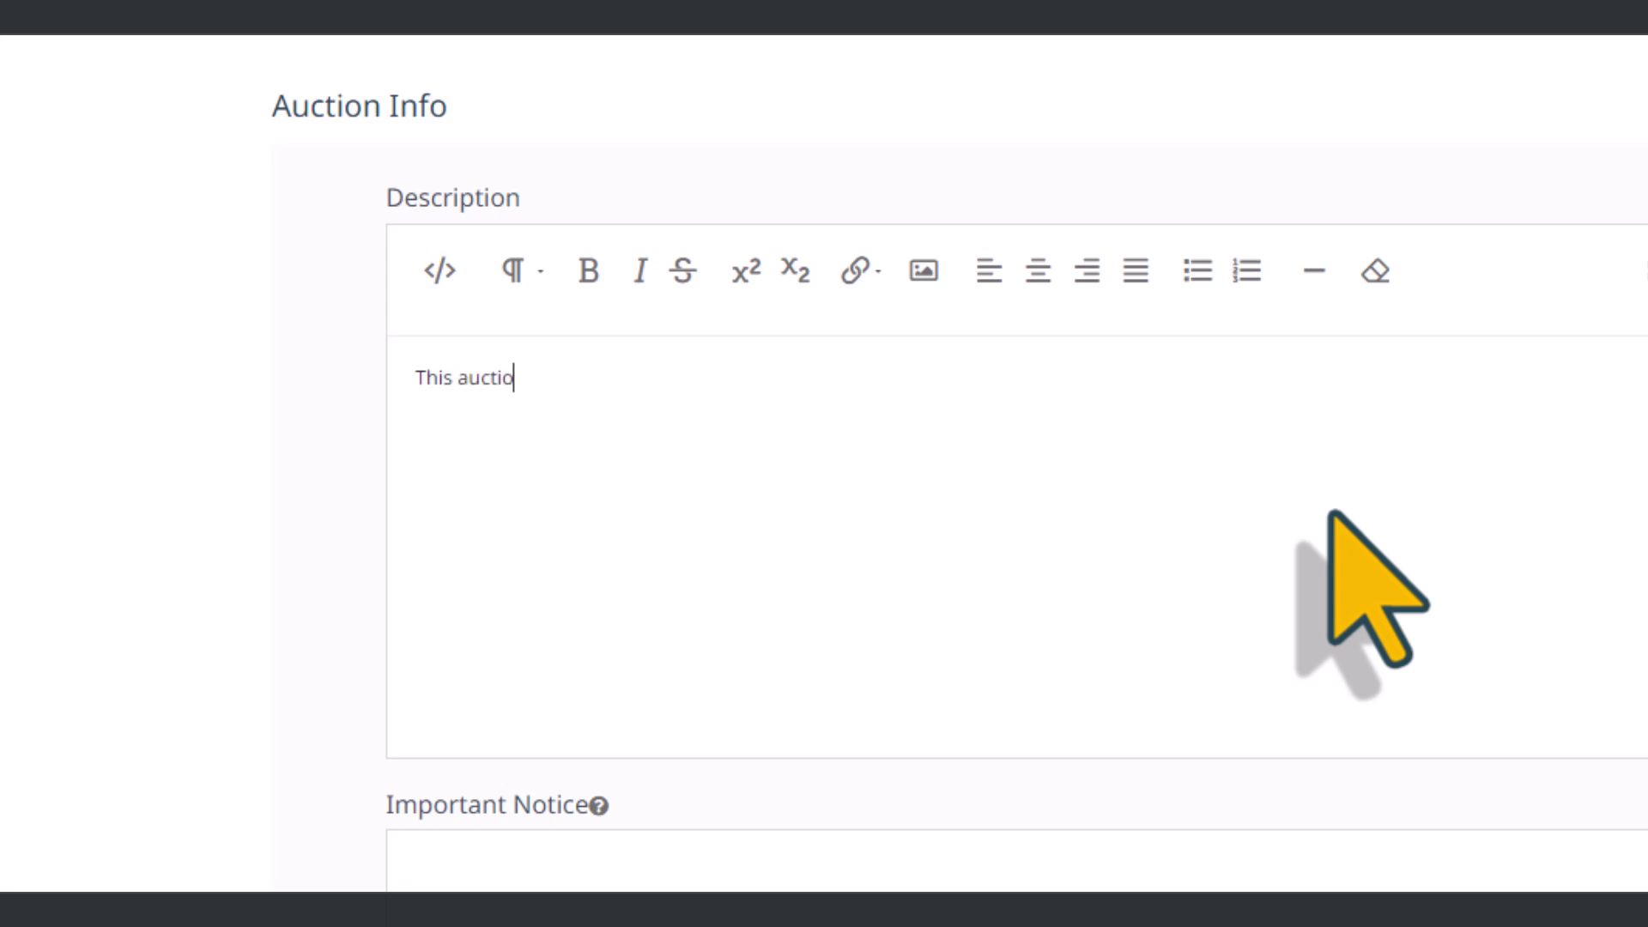
text( spring sale)
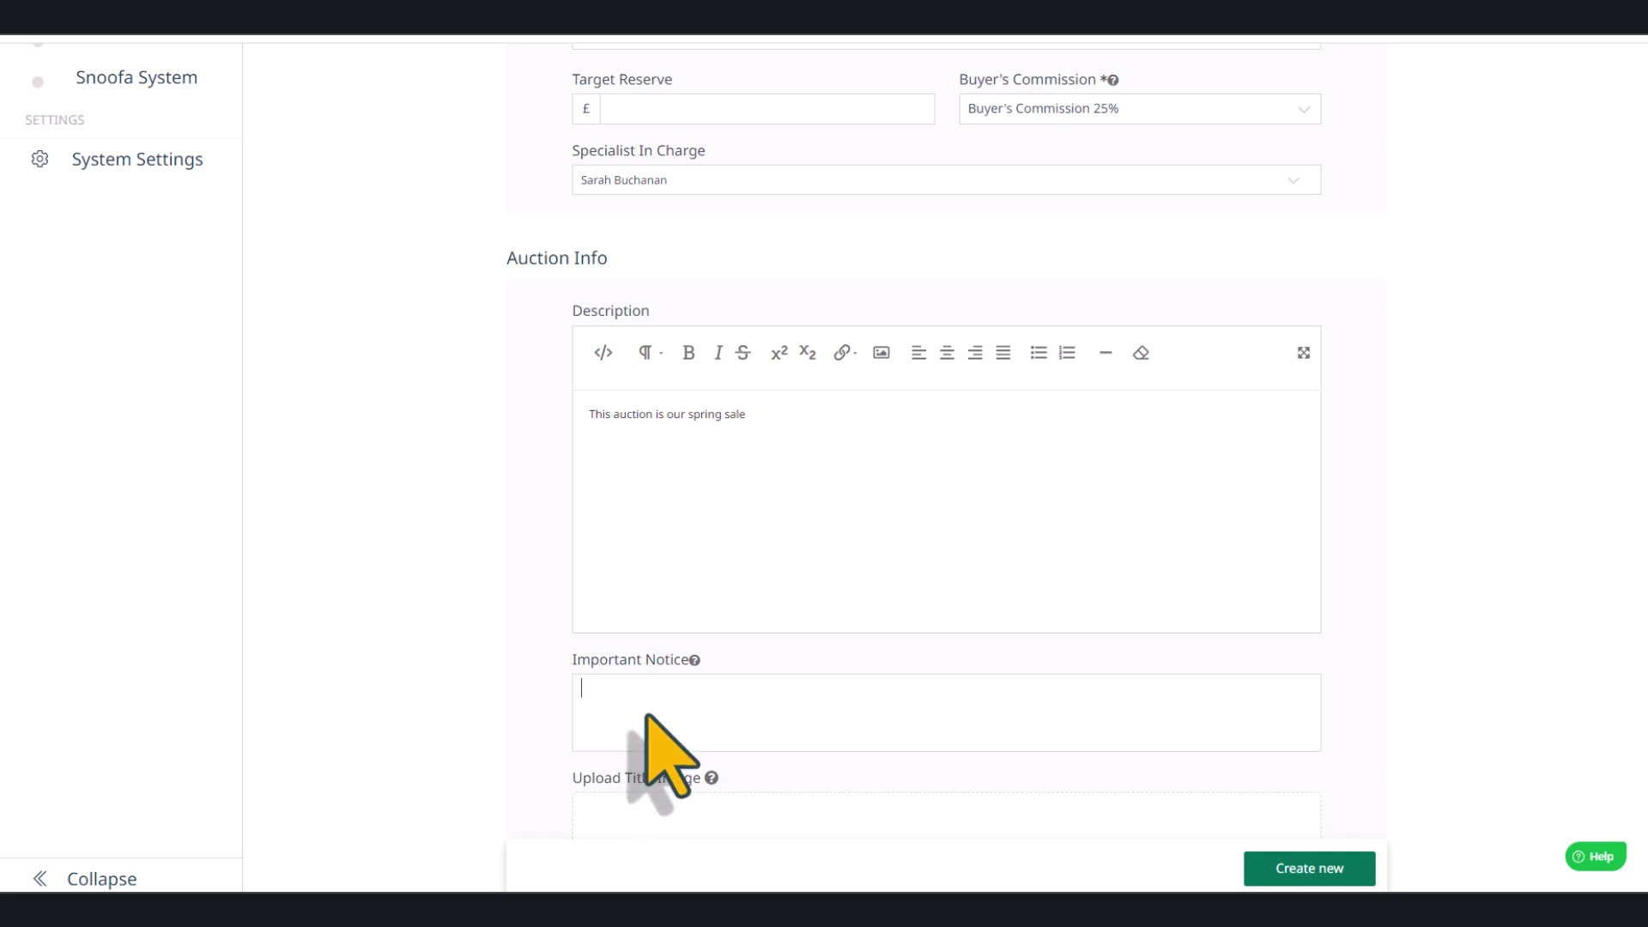
text(All won lots must be collected by 4pm o)
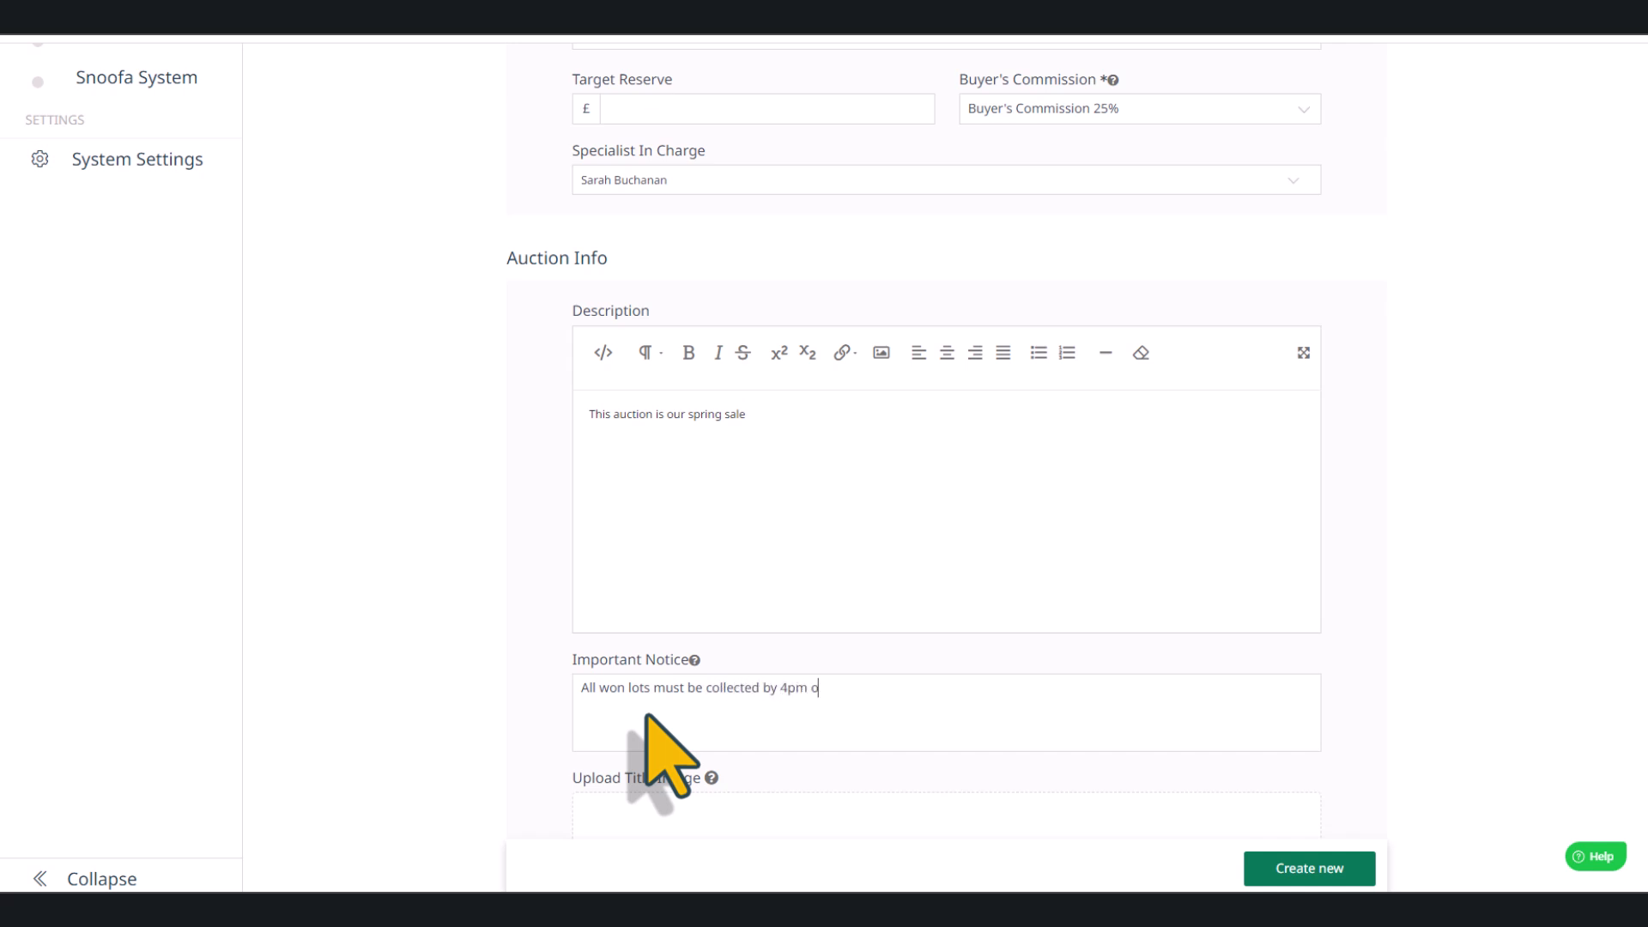
text(n Friday)
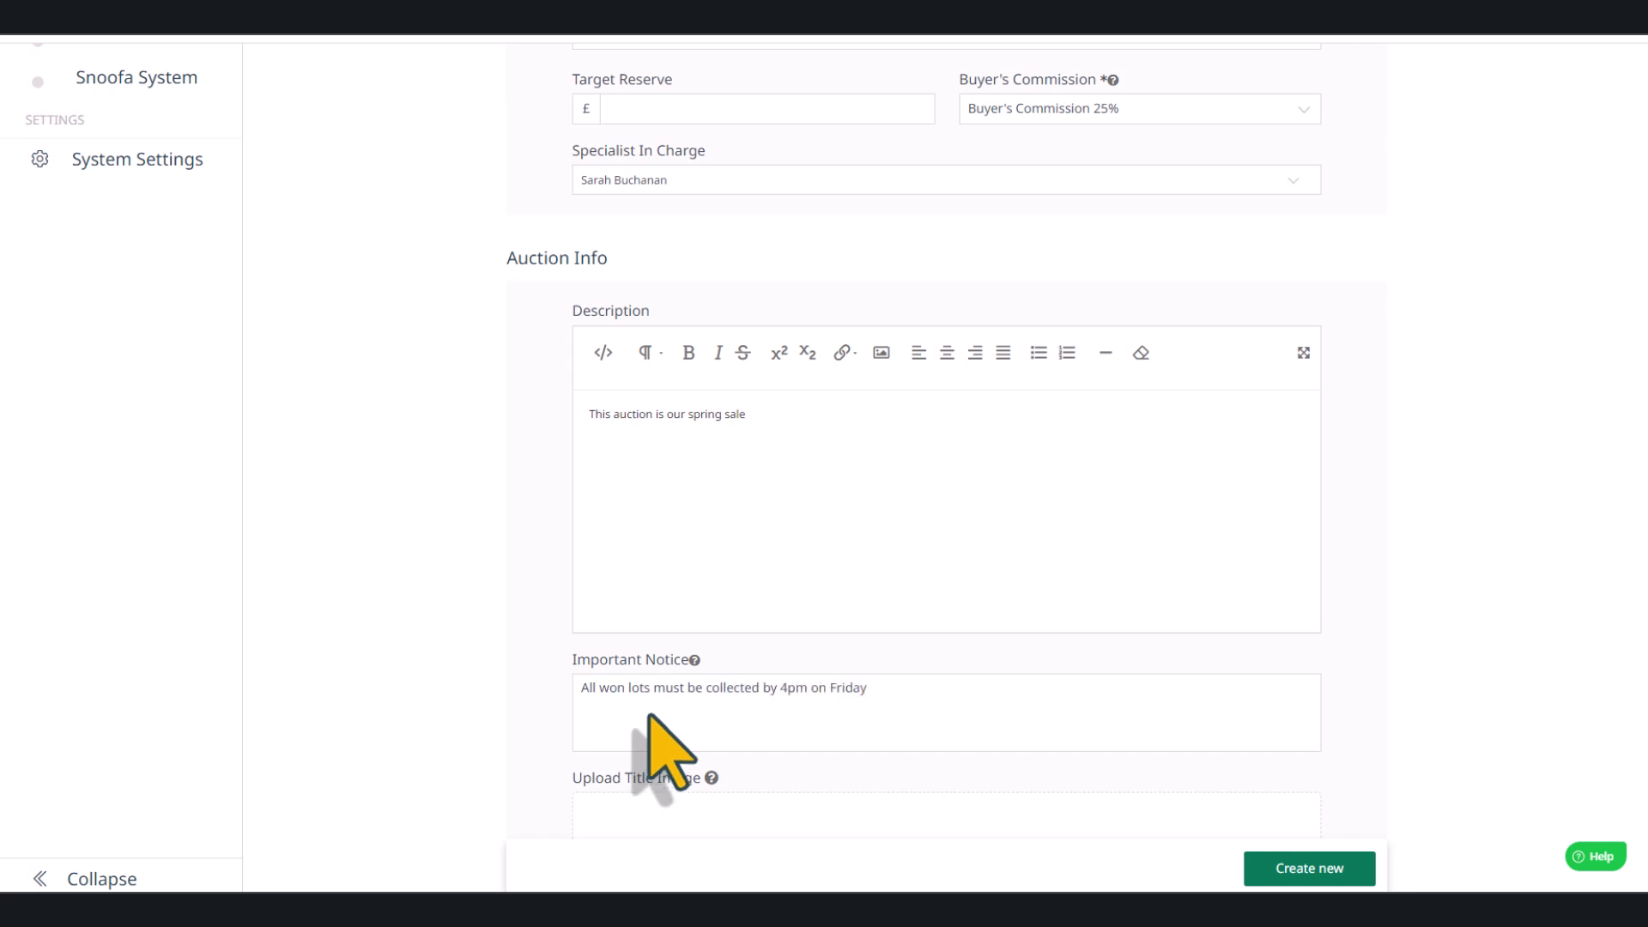
- Upload the sailing boat painting 269.JPG as the auction's title image
scroll(908, 564, down, 3)
scroll(908, 564, down, 2)
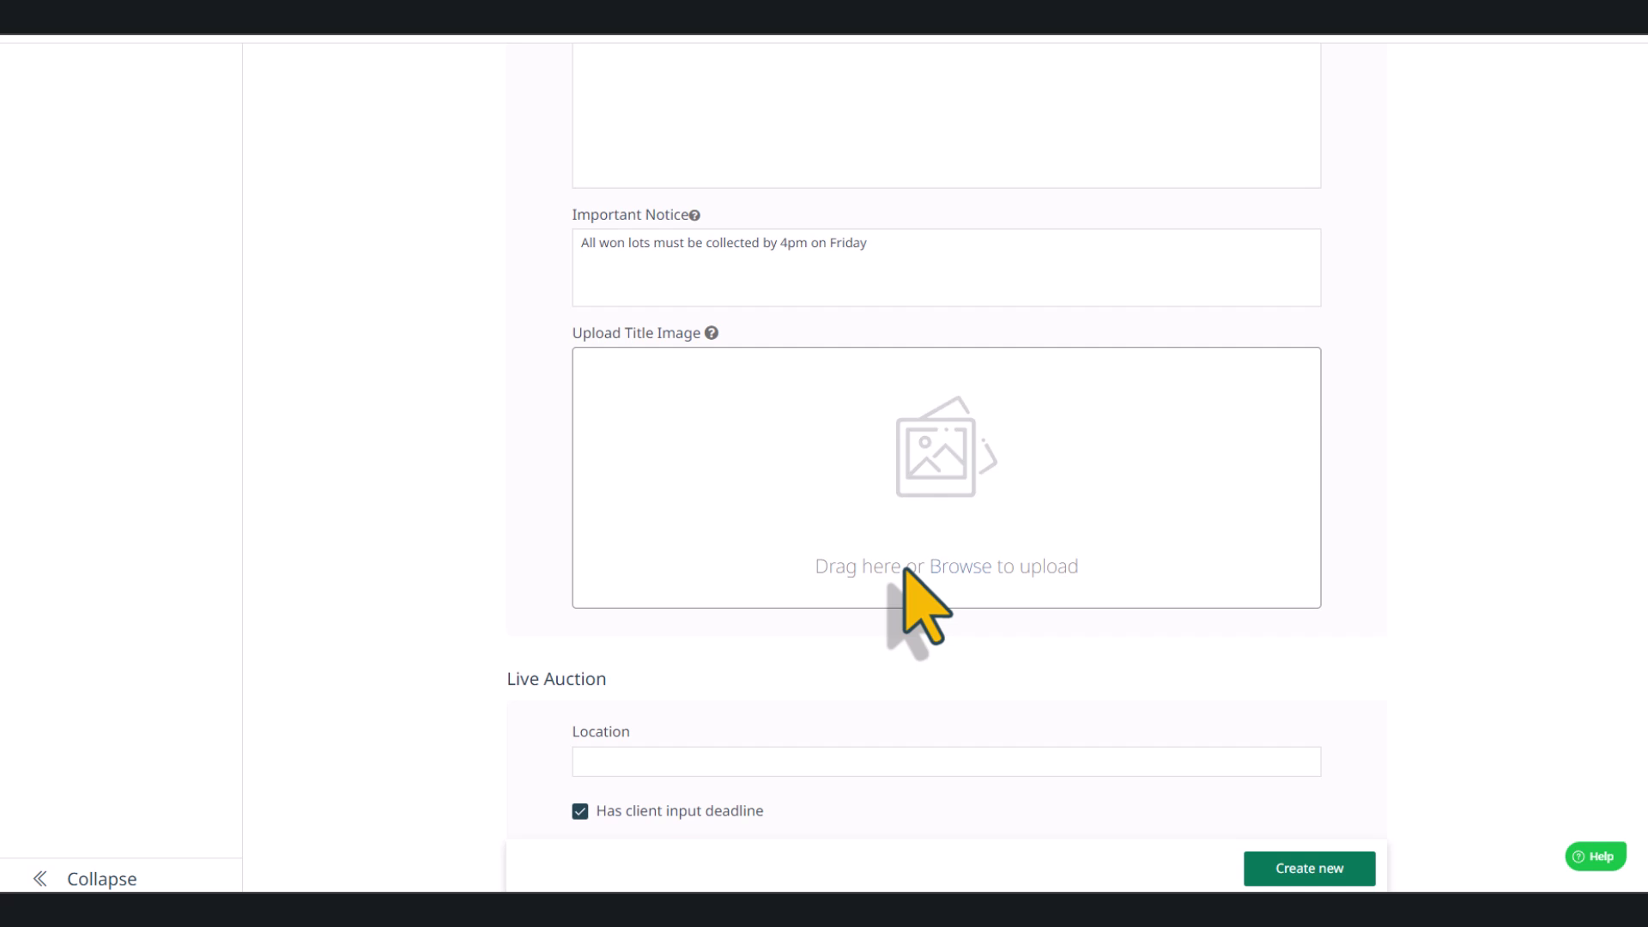
click(907, 570)
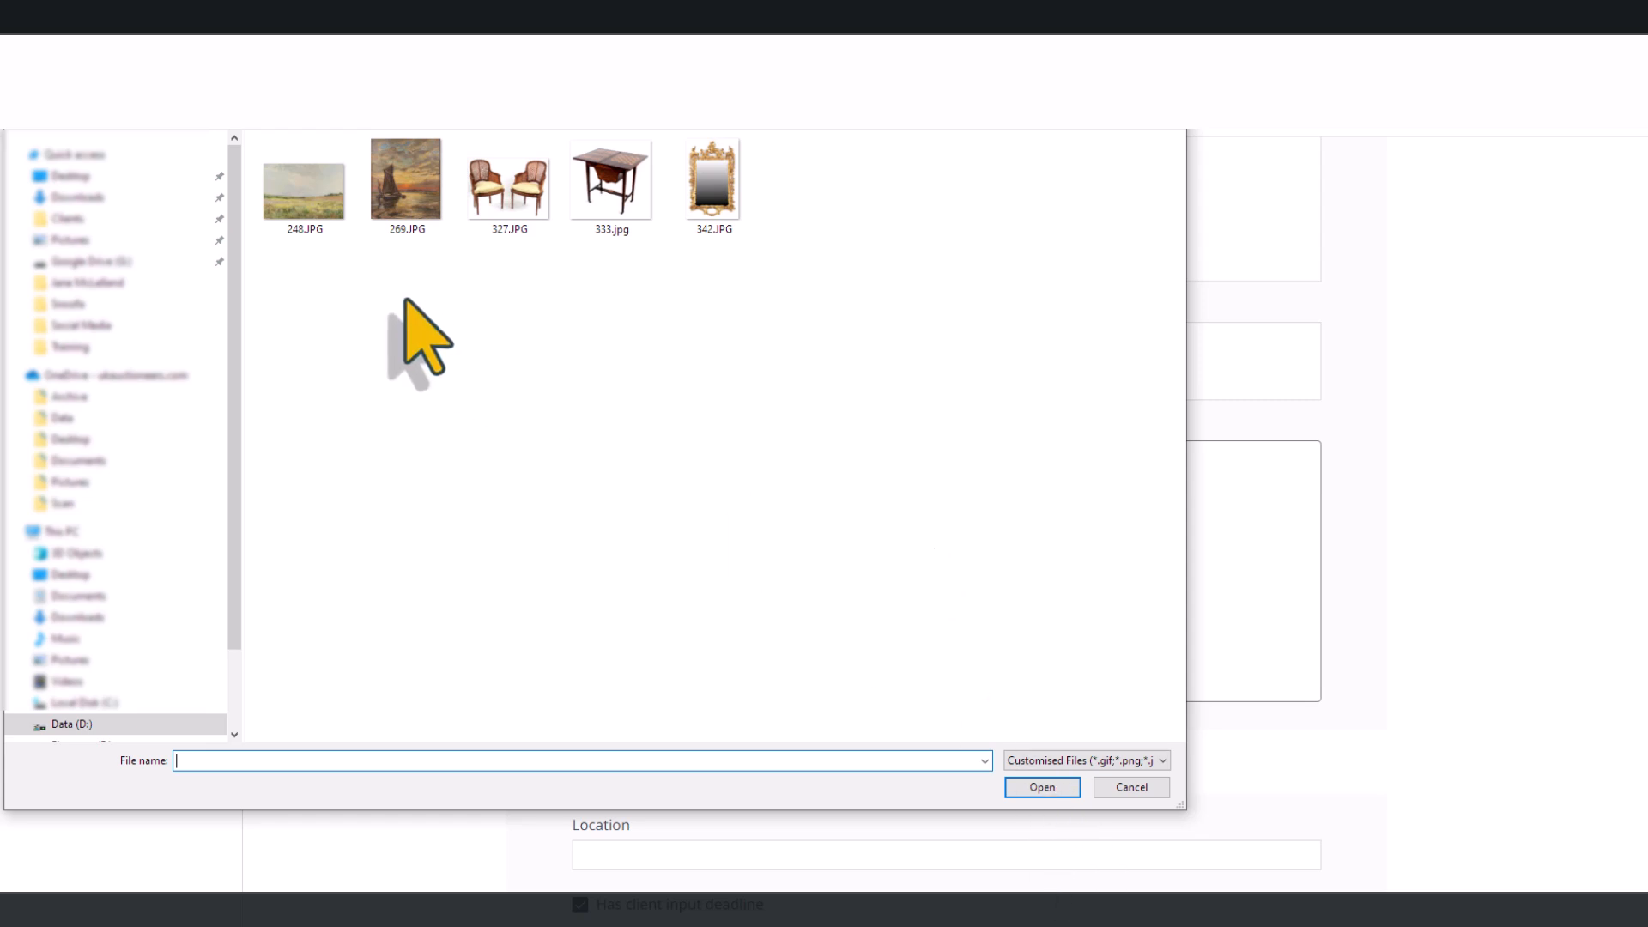
click(418, 206)
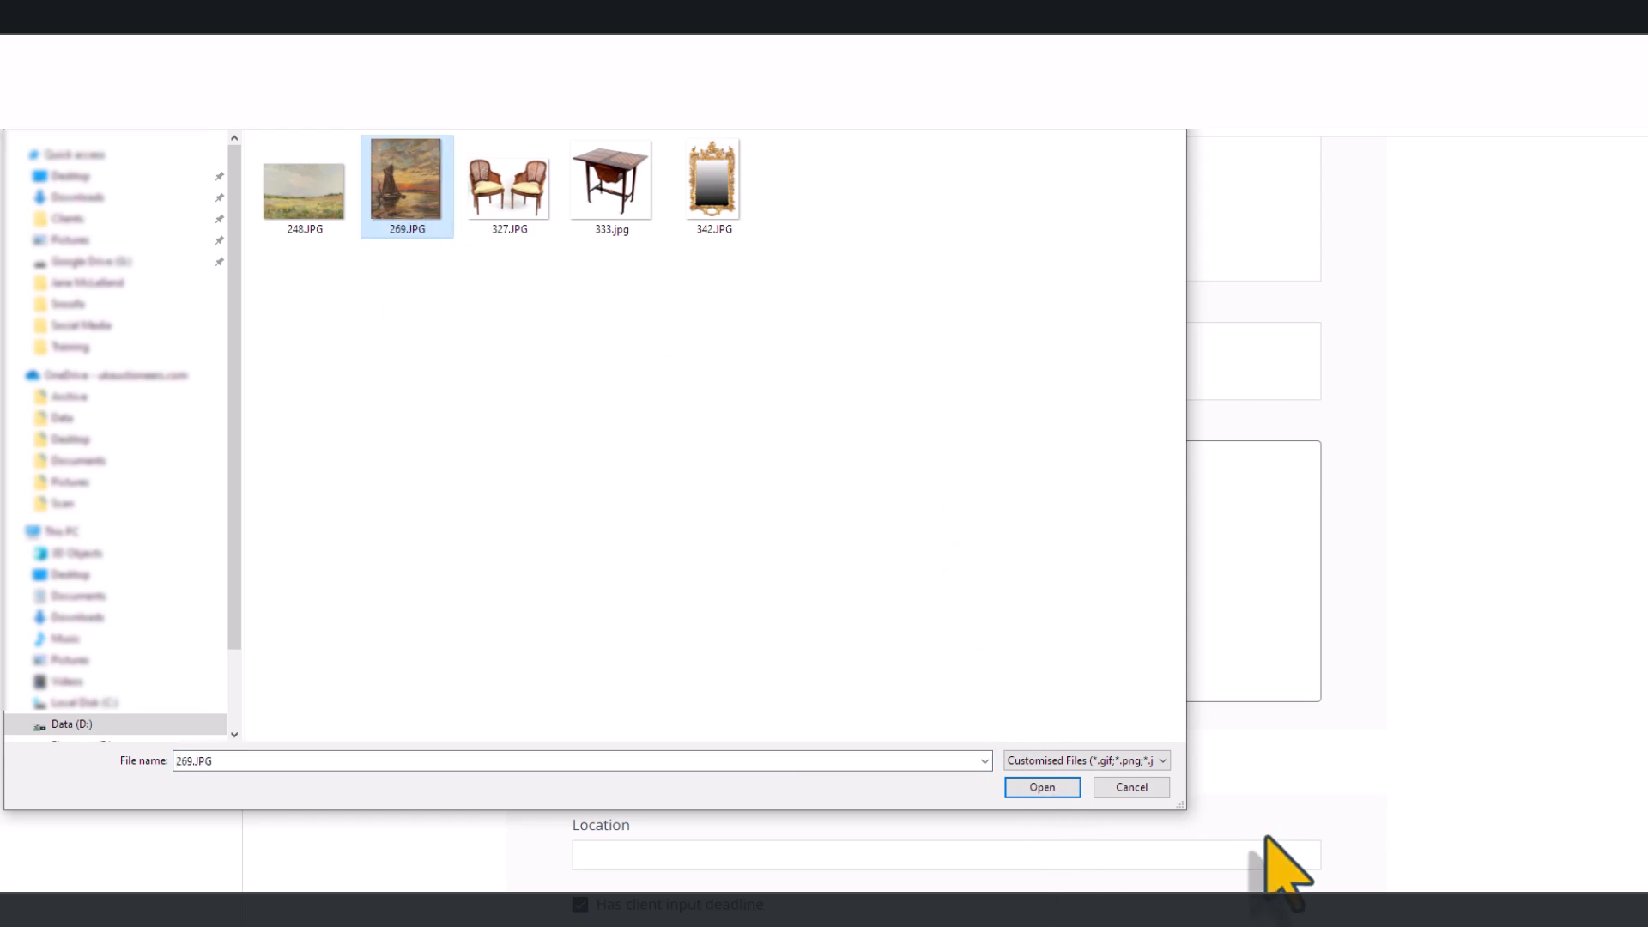
click(1042, 787)
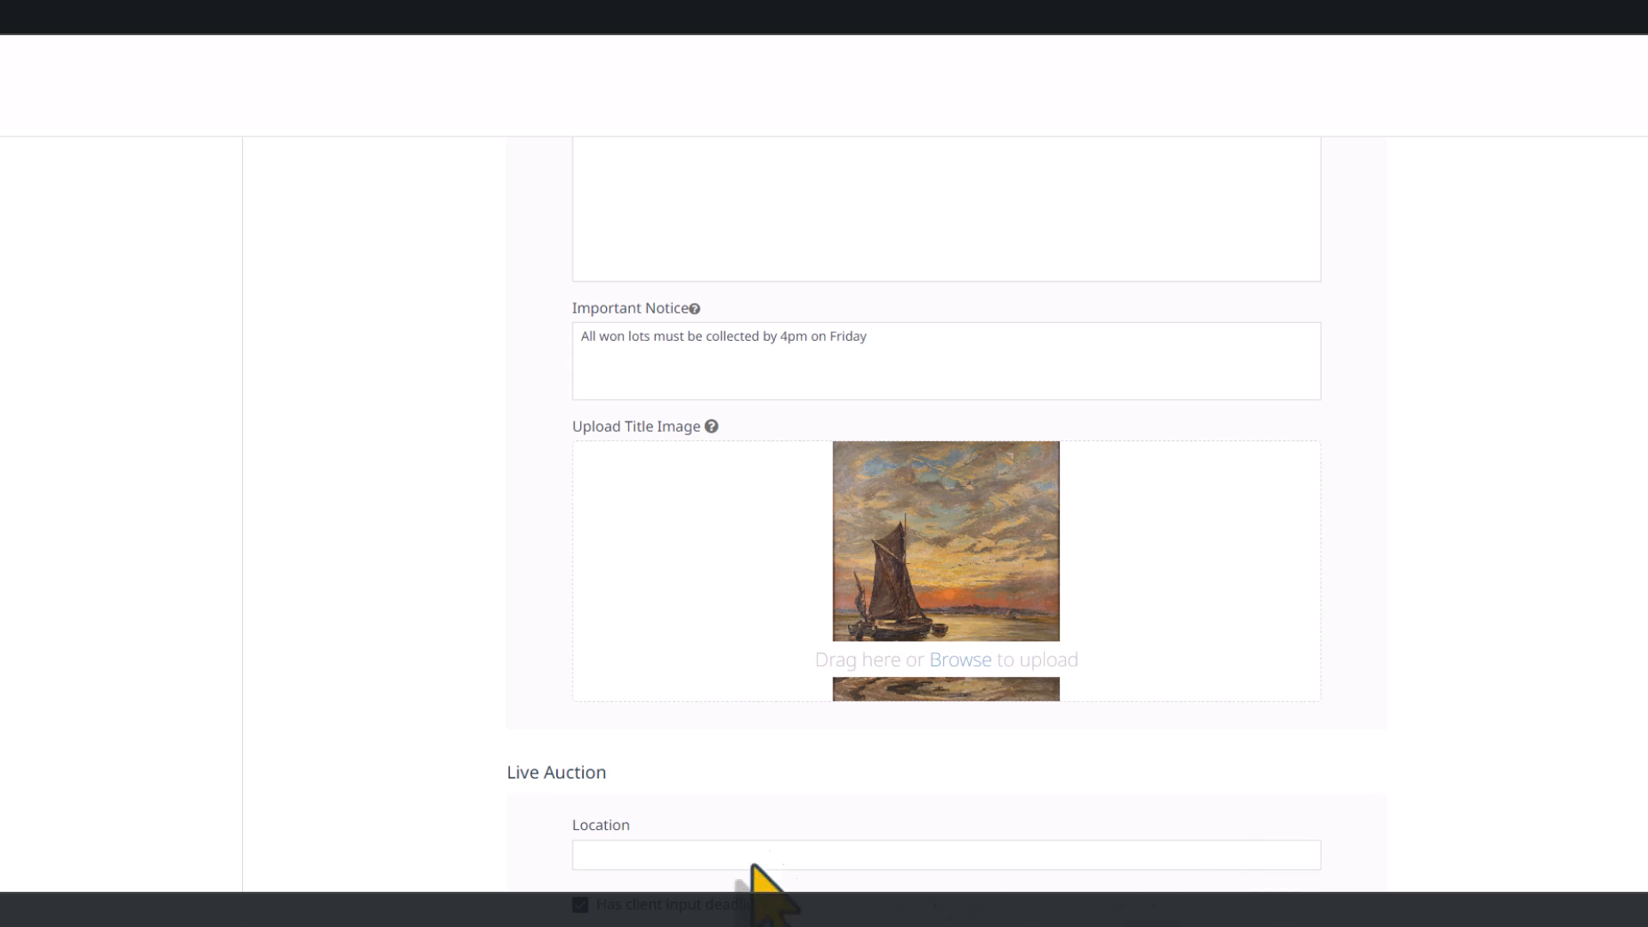
- Set the live auction's location to "our lovely auction house in Chester"
scroll(632, 325, down, 5)
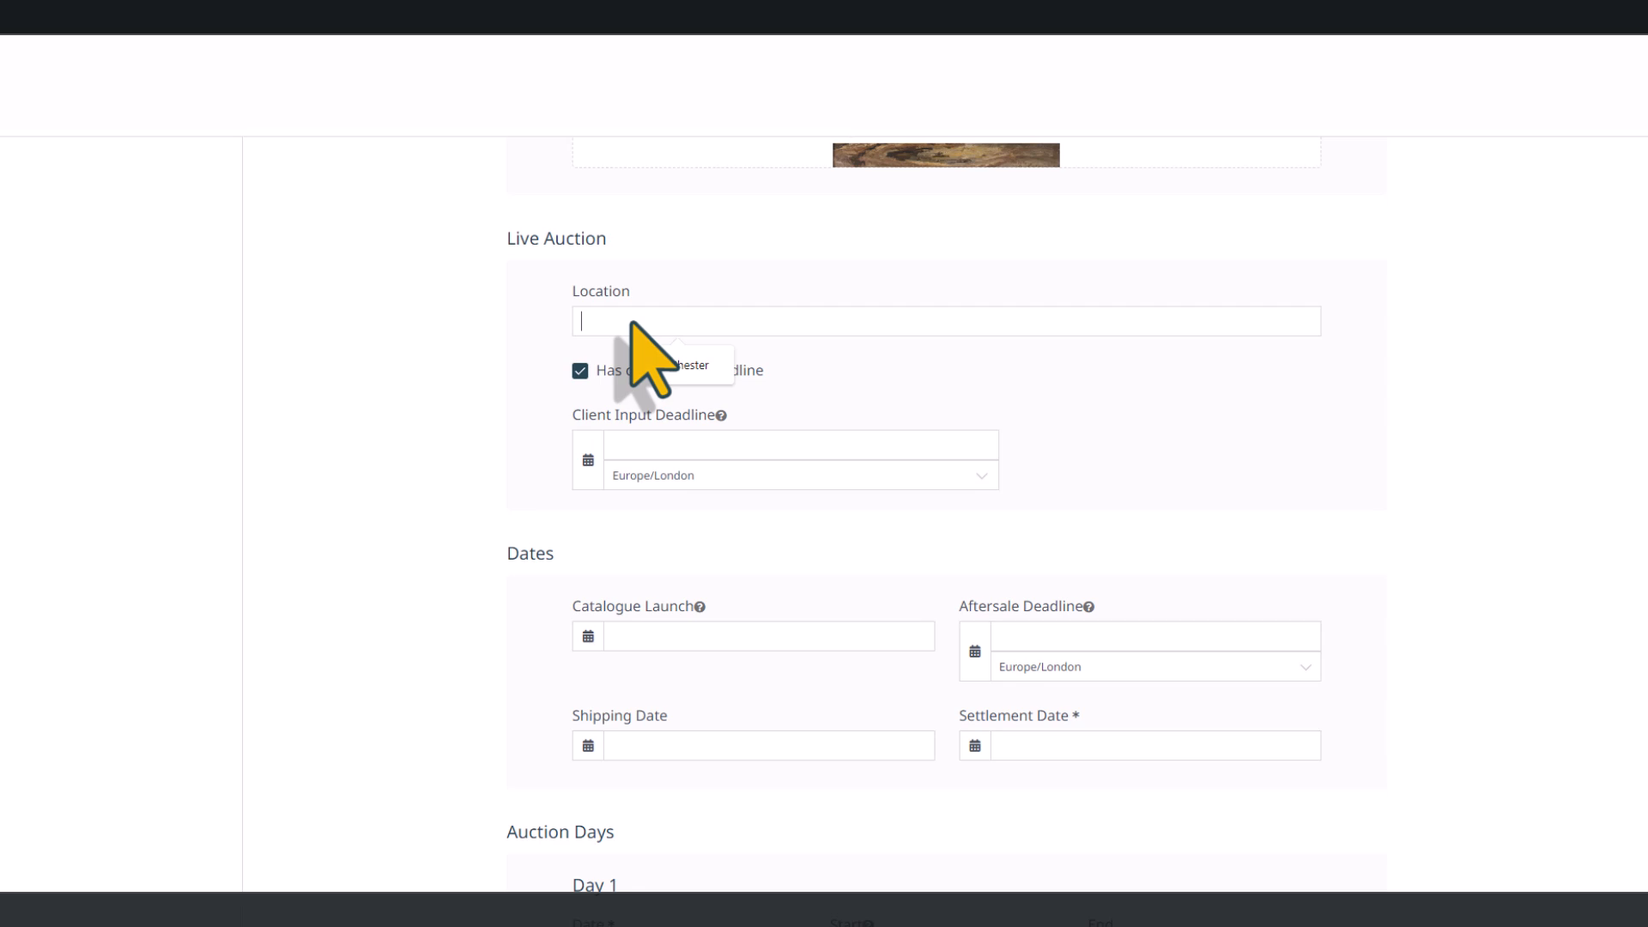
text(out)
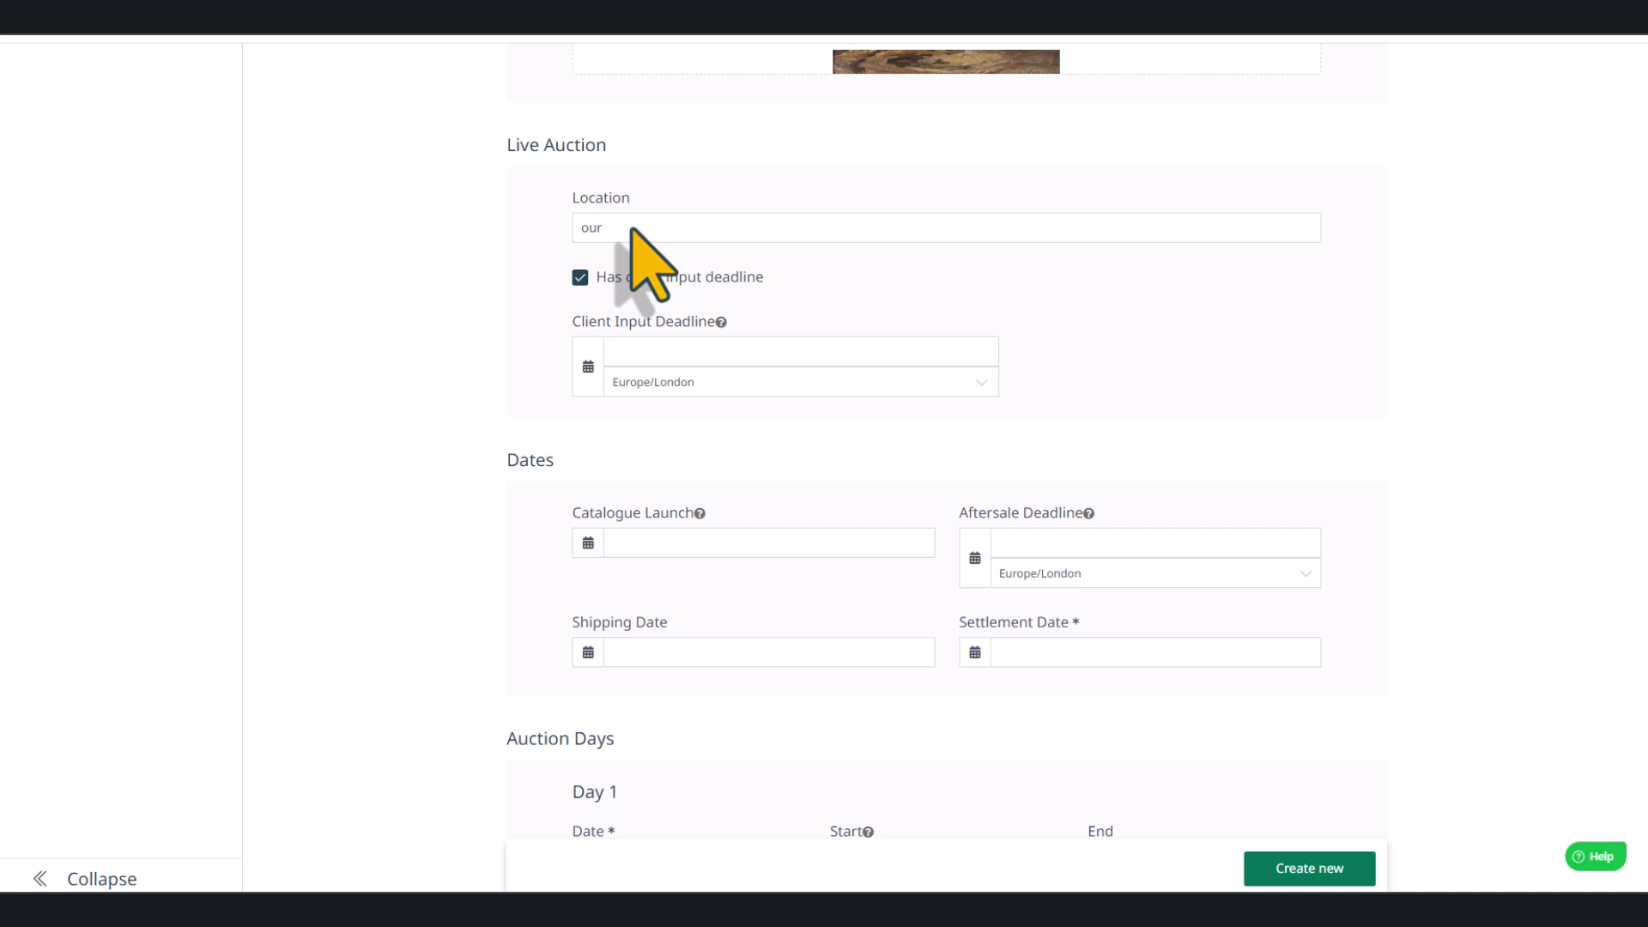
text( lovely auction house in Chester)
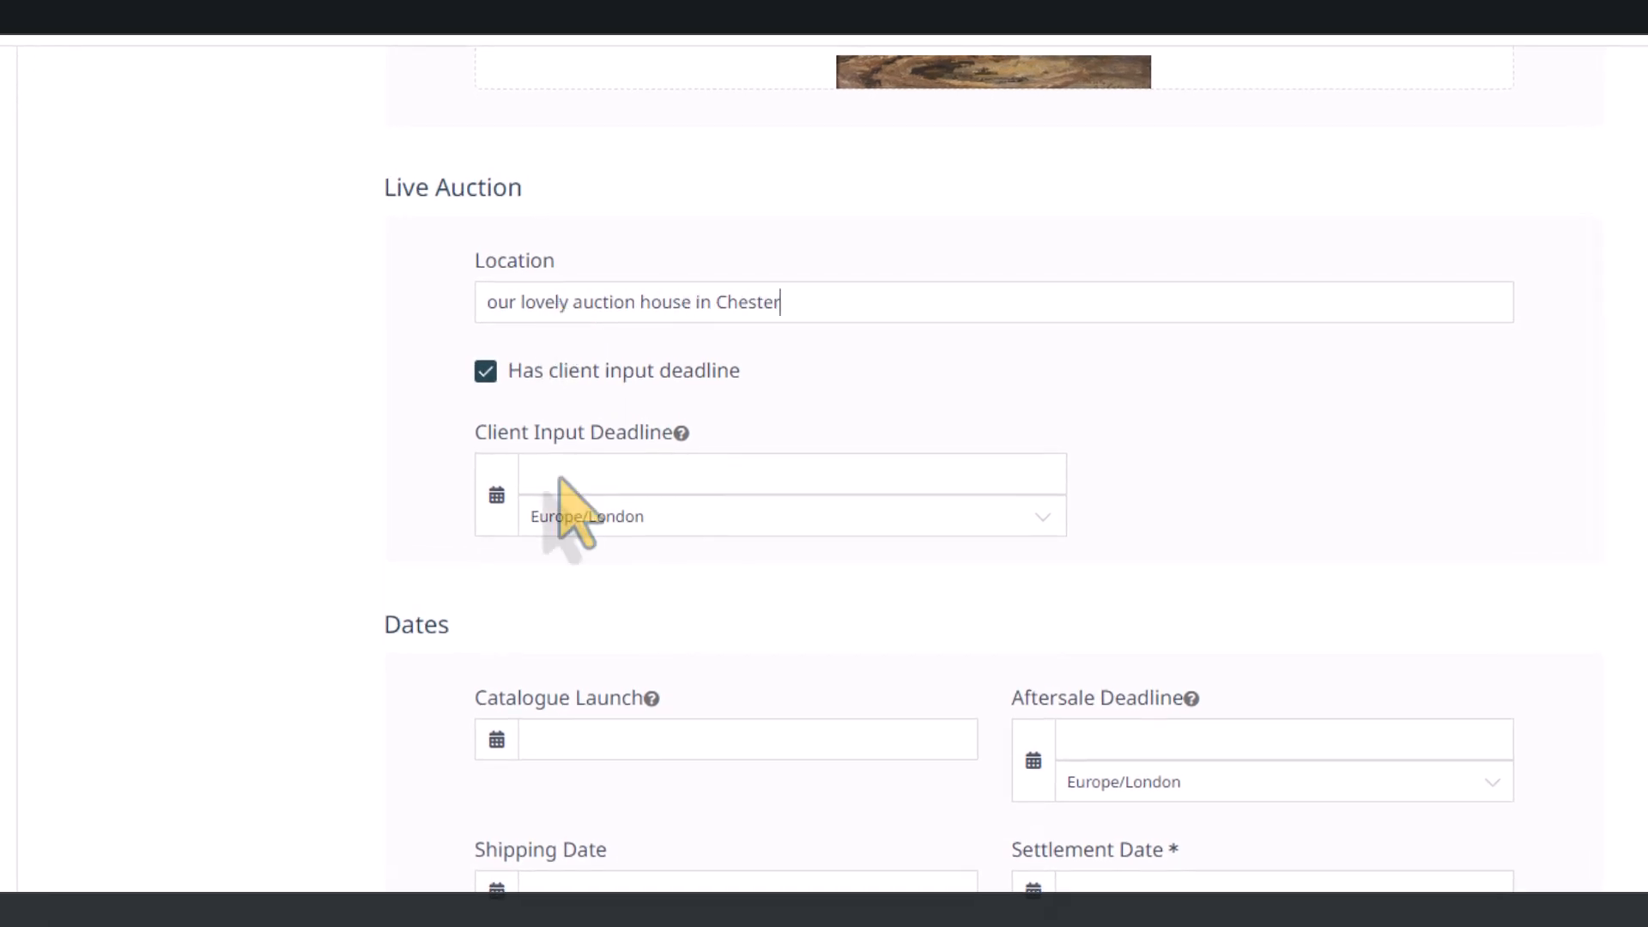
- Enter a client input deadline and set the catalogue launch date to 17. 04. 2023
click(559, 479)
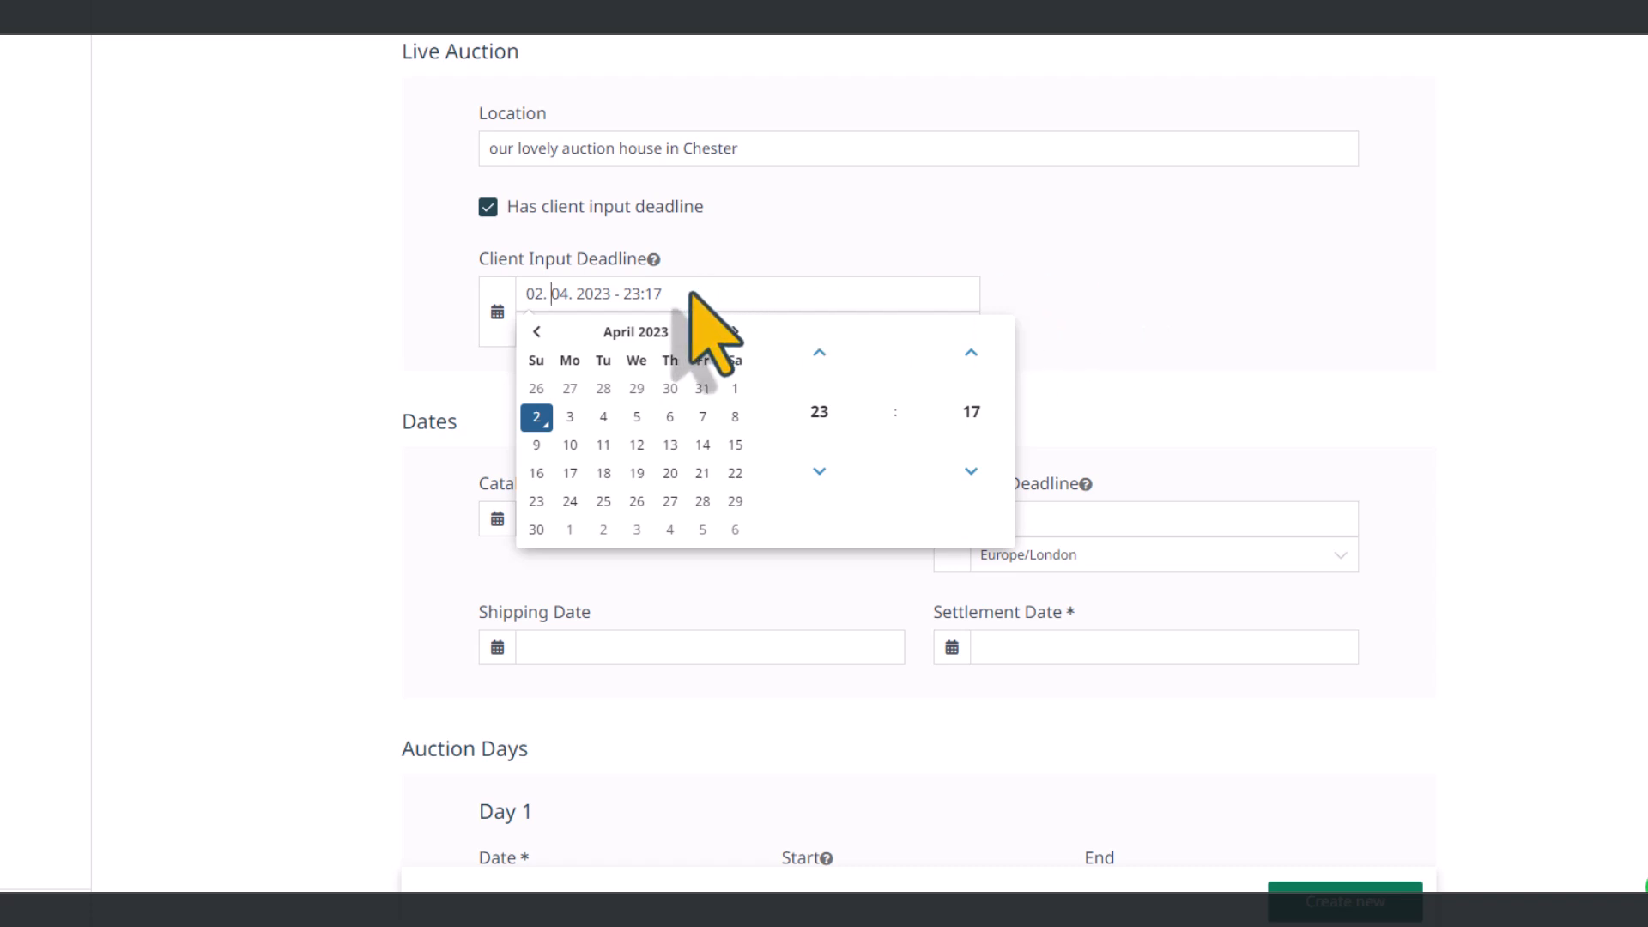
click(767, 242)
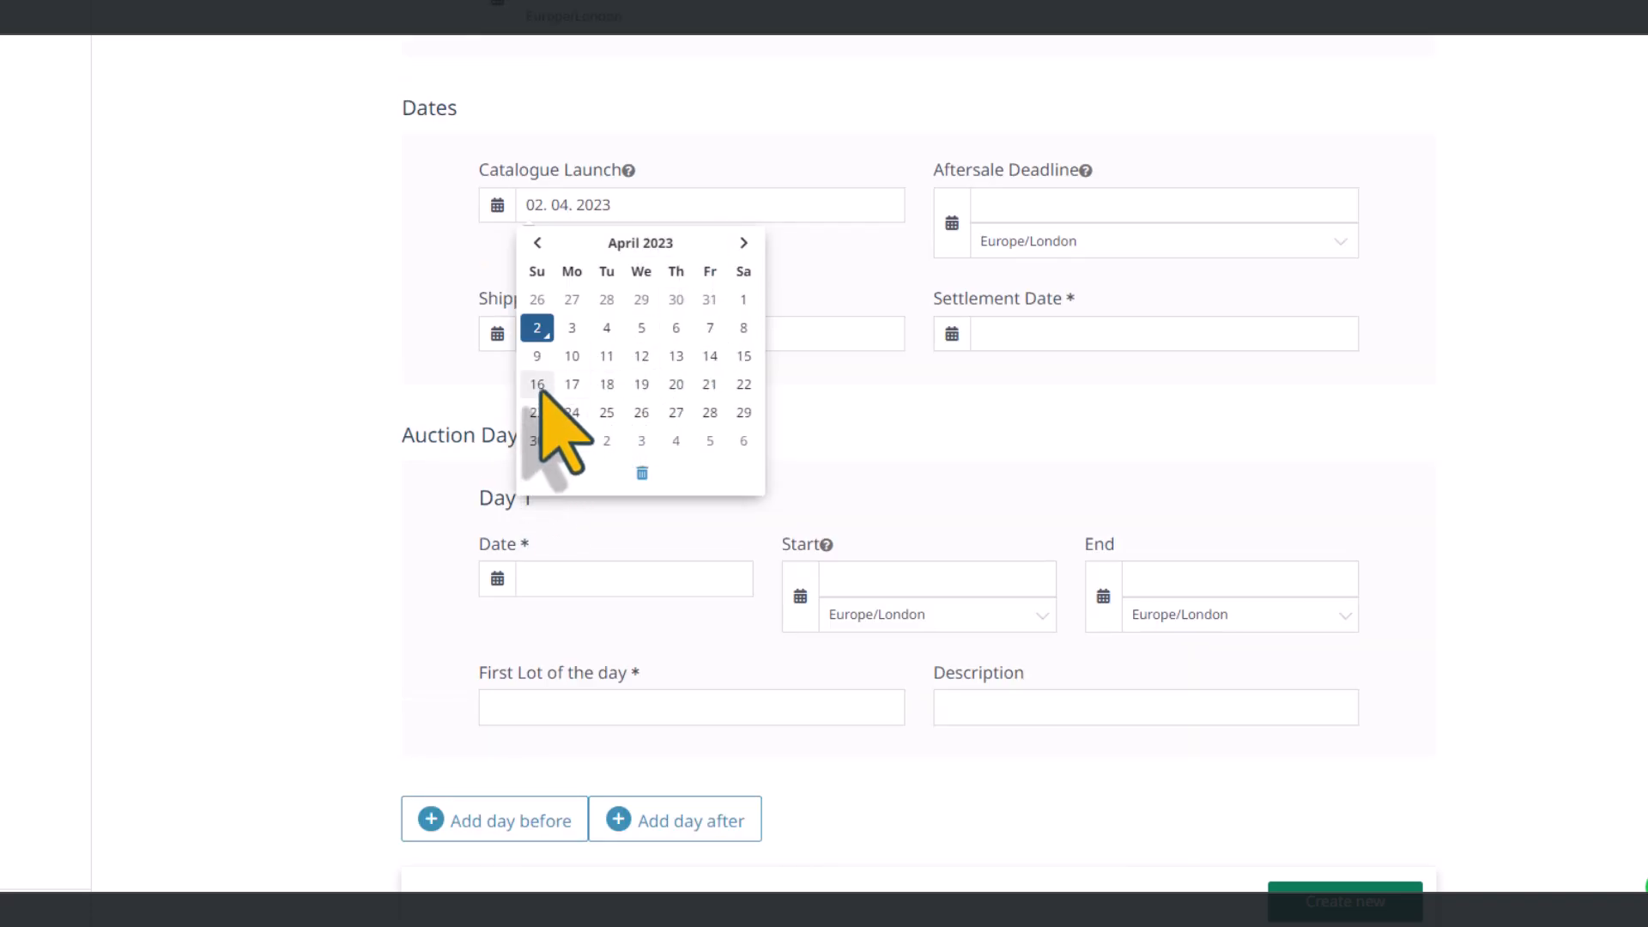
click(570, 384)
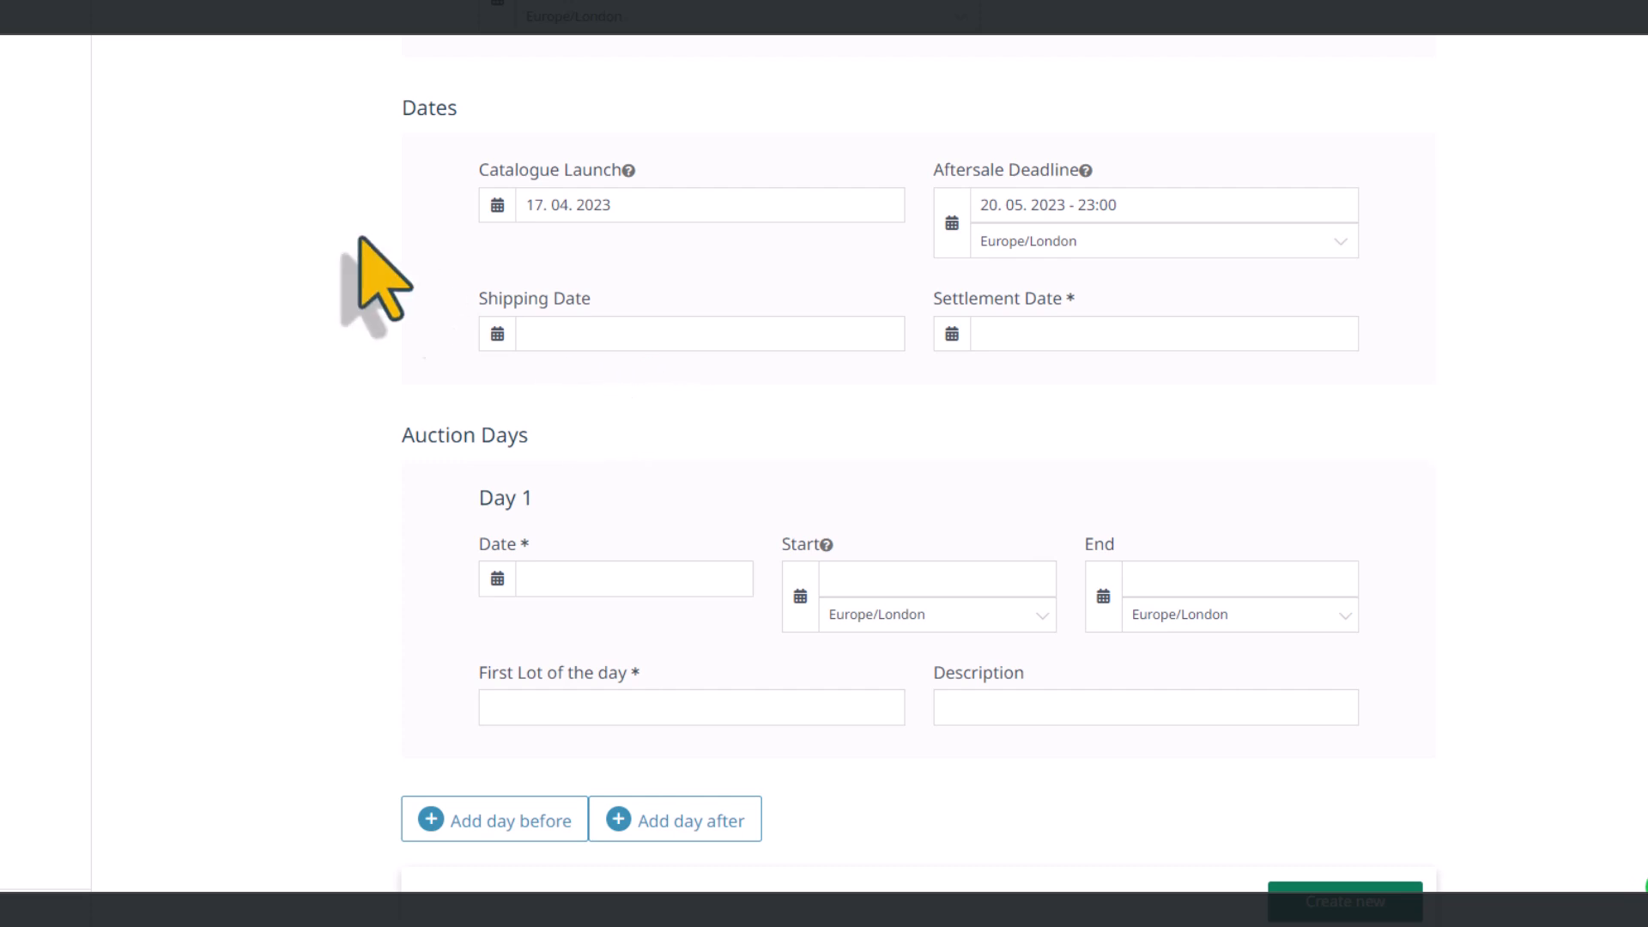
- Set the auction's settlement date to 31. 05. 2023
click(1079, 337)
click(1198, 372)
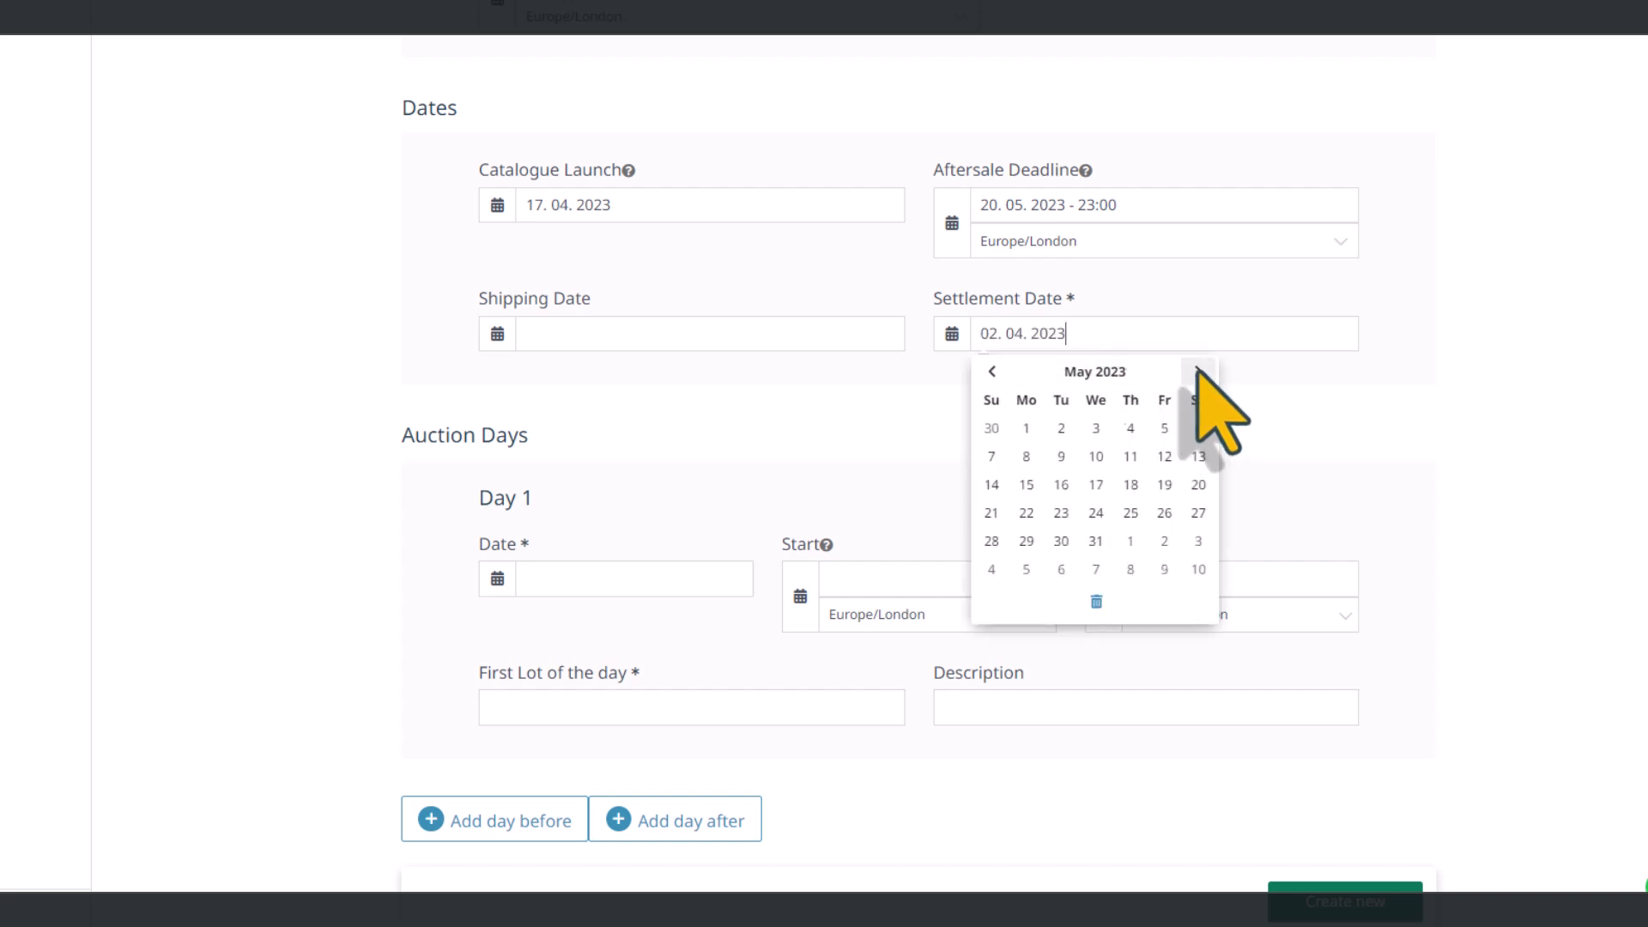
click(1096, 541)
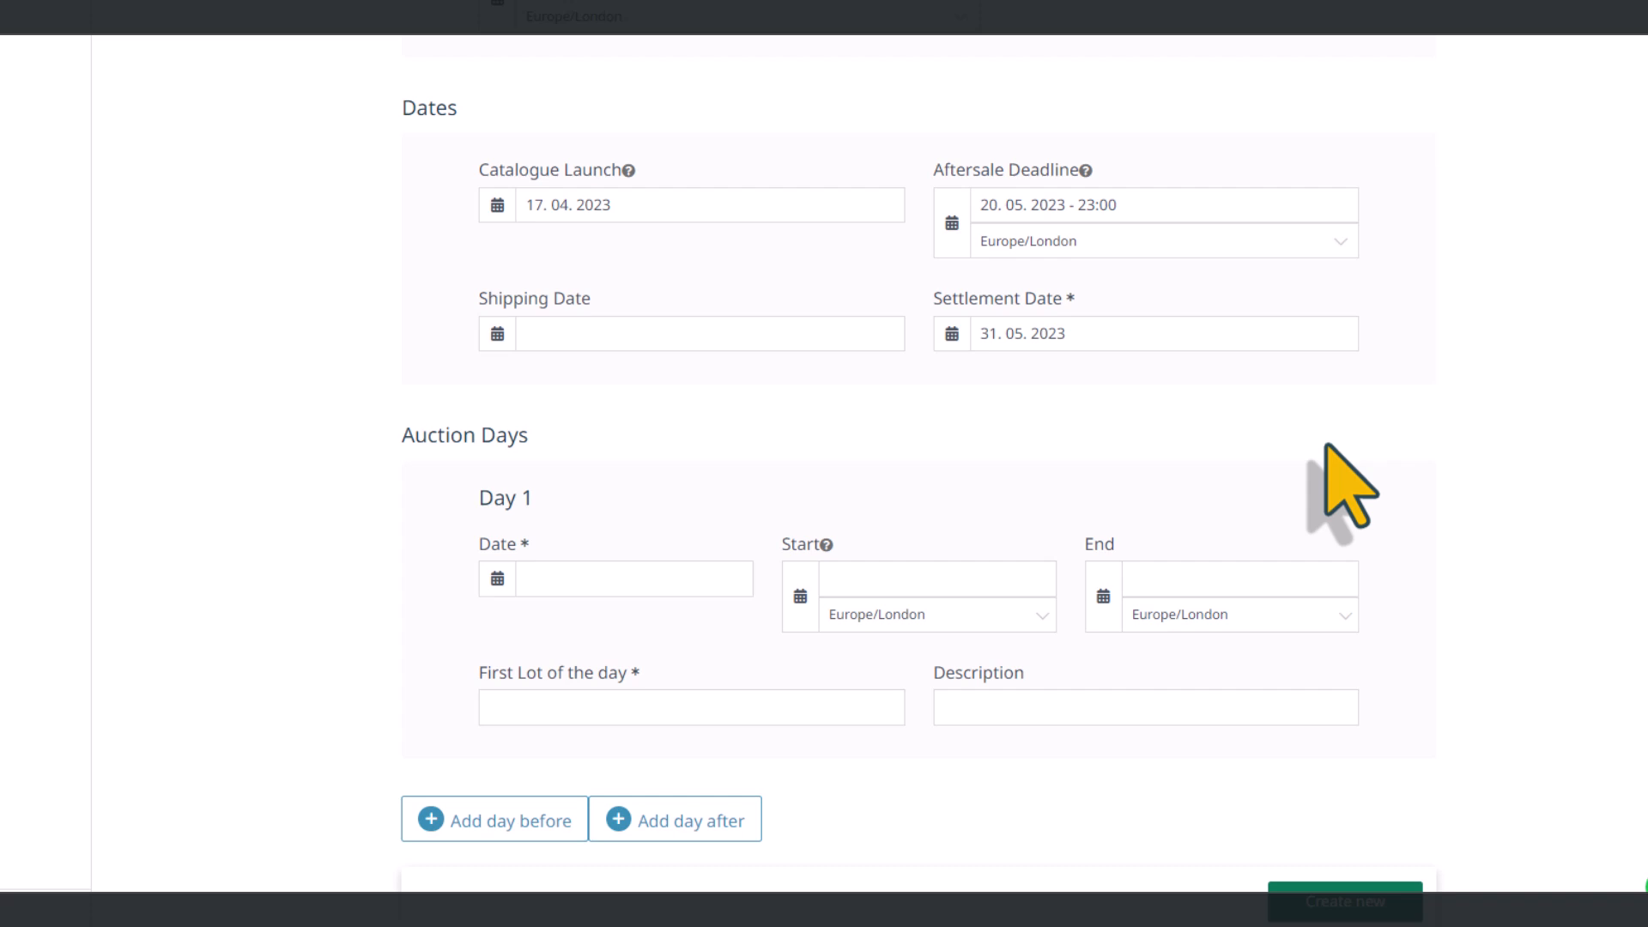
- Set the date of auction Day 1 to 26. 05. 2023
scroll(552, 496, down, 1)
click(547, 467)
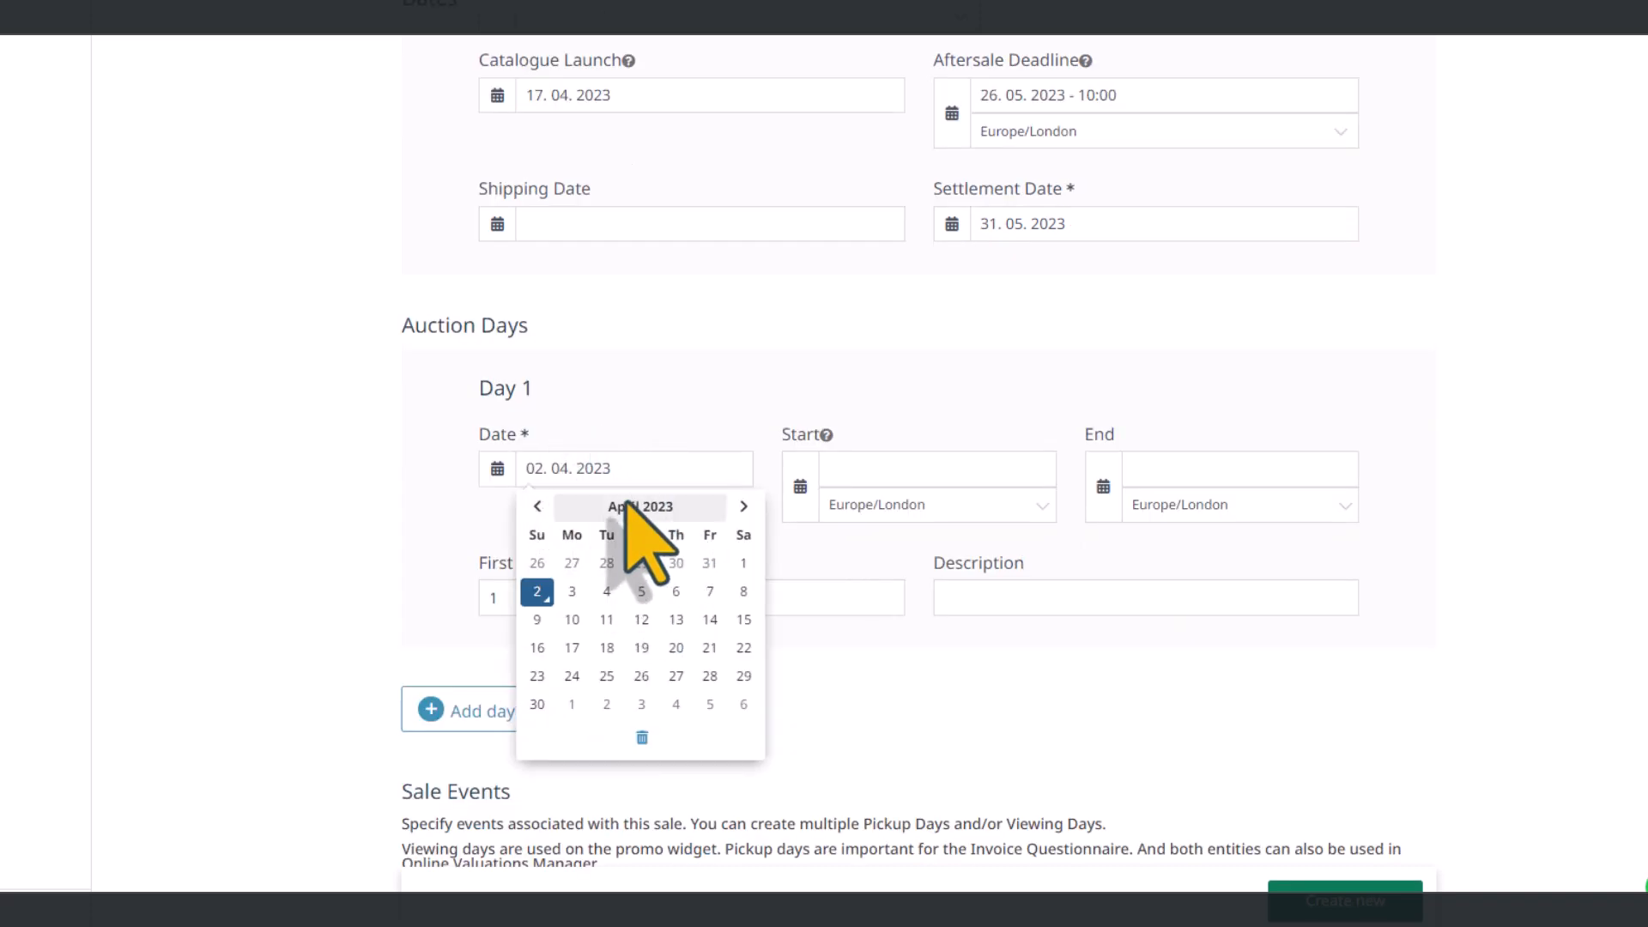
click(744, 507)
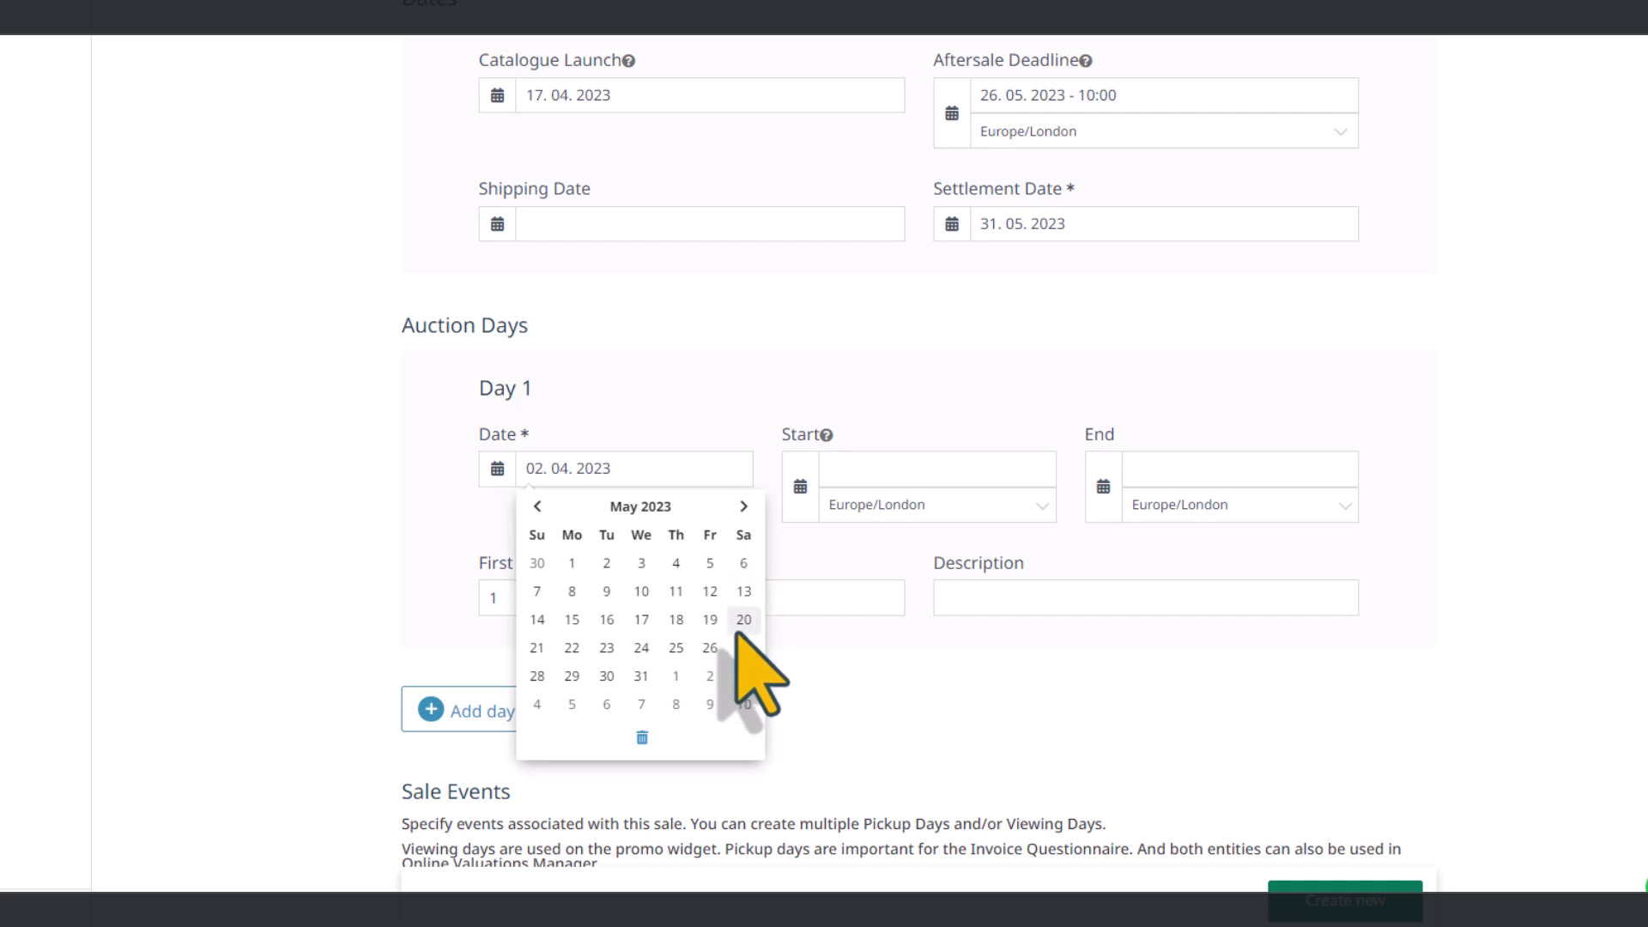
click(710, 648)
- Set auction Day 1 to start at 10:00 and end at 17:00
click(909, 471)
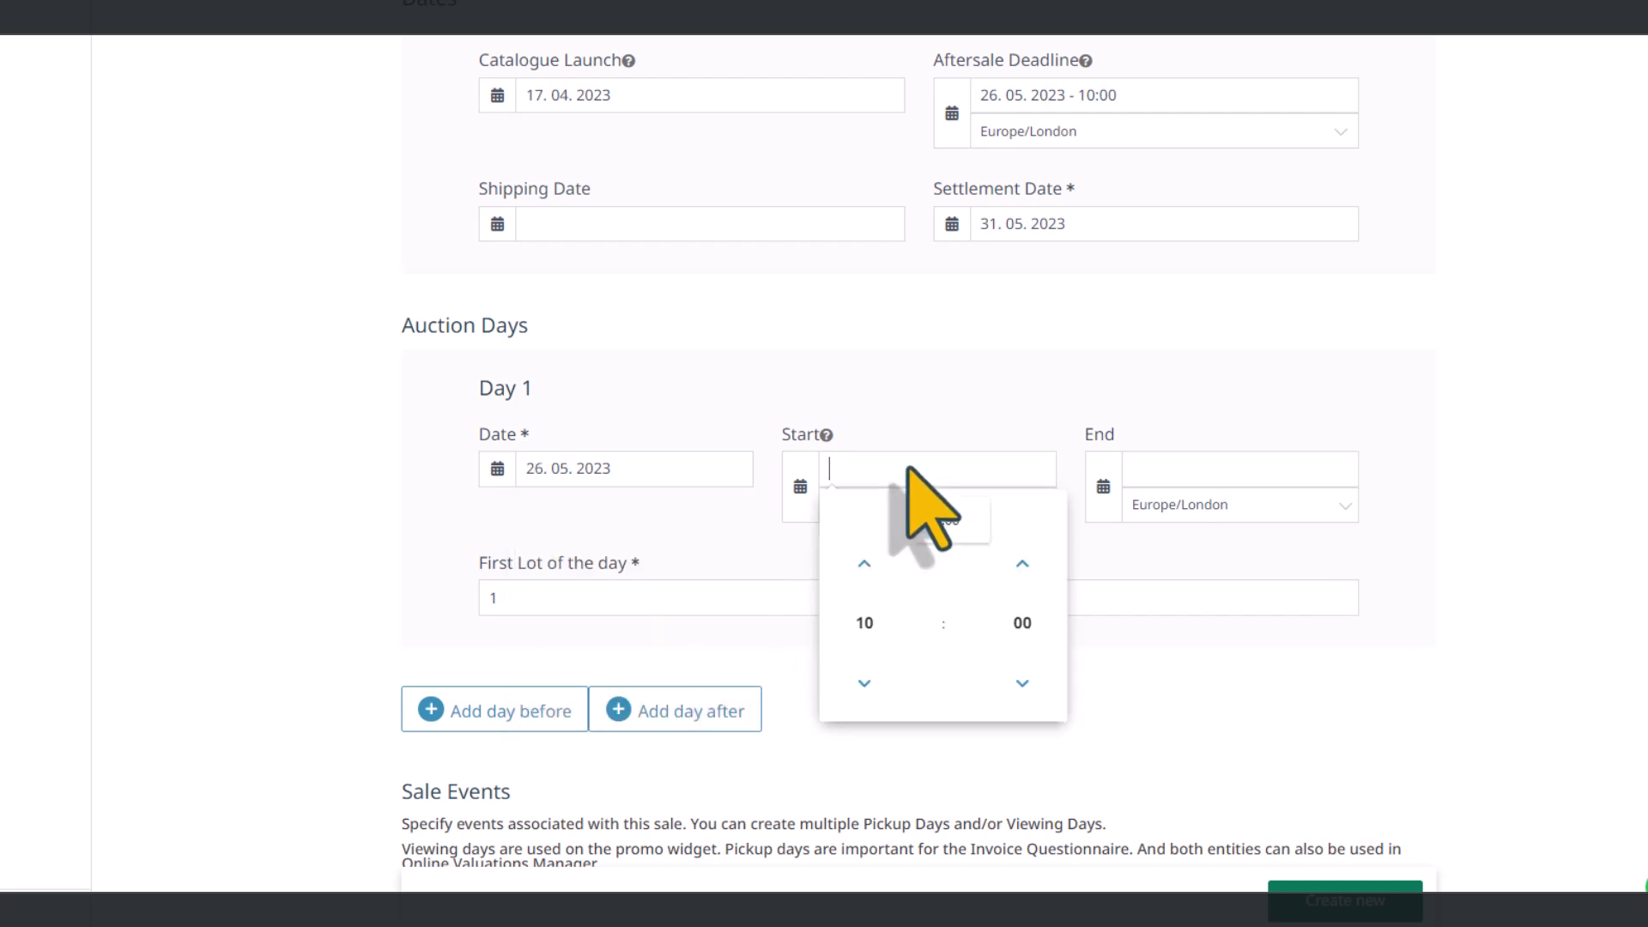
click(948, 522)
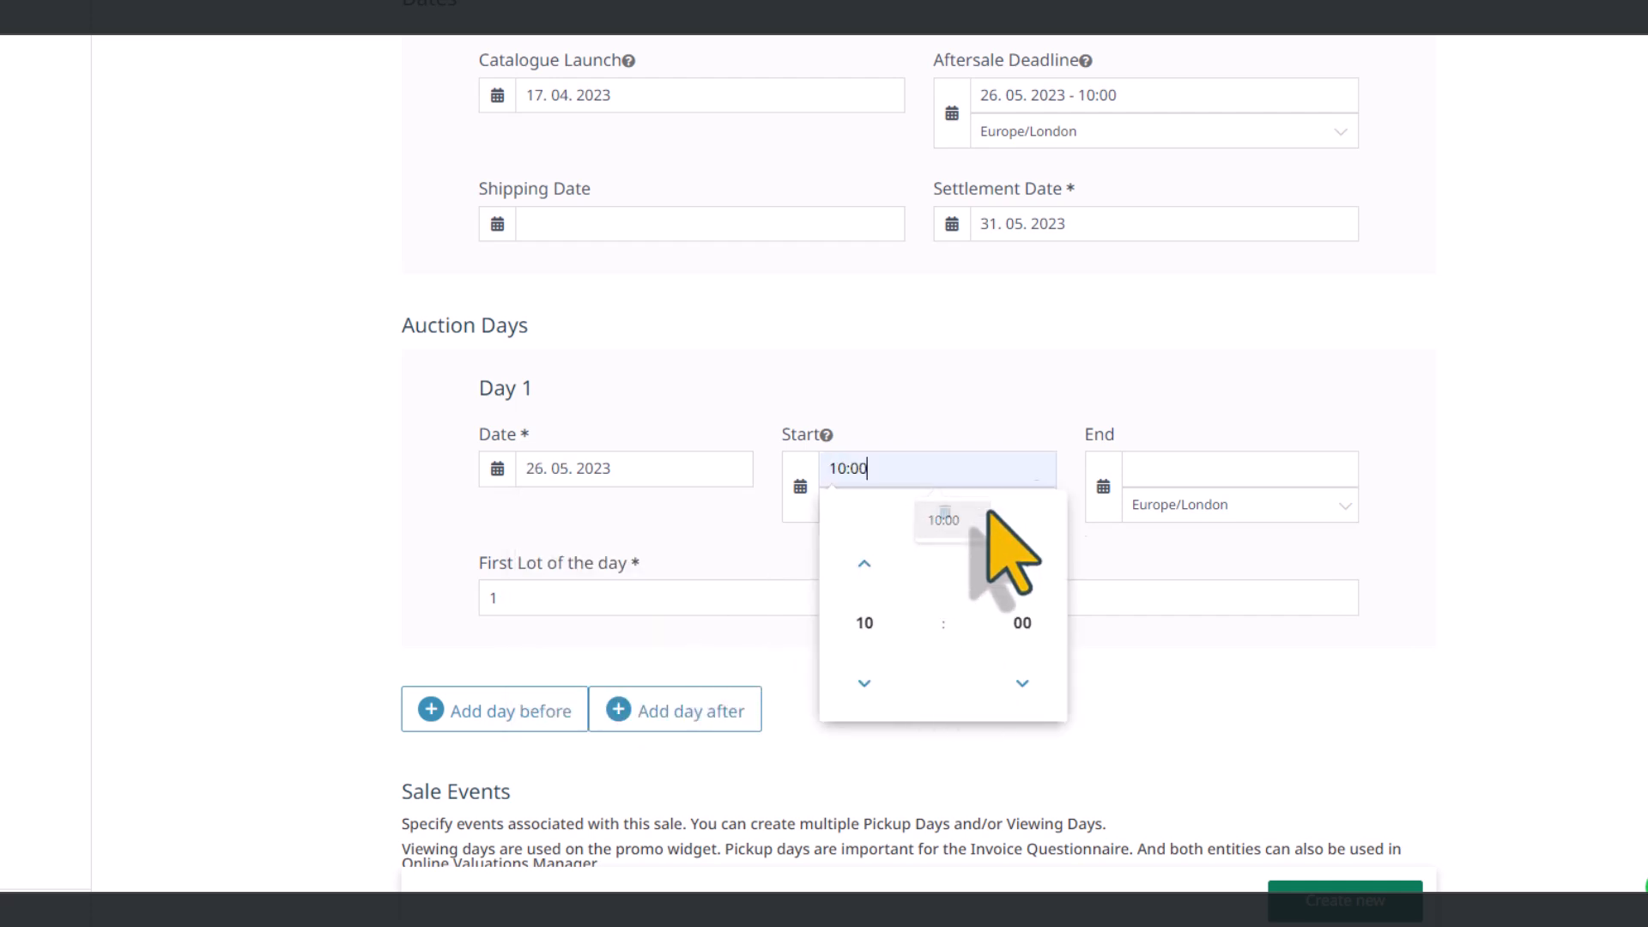
click(1167, 470)
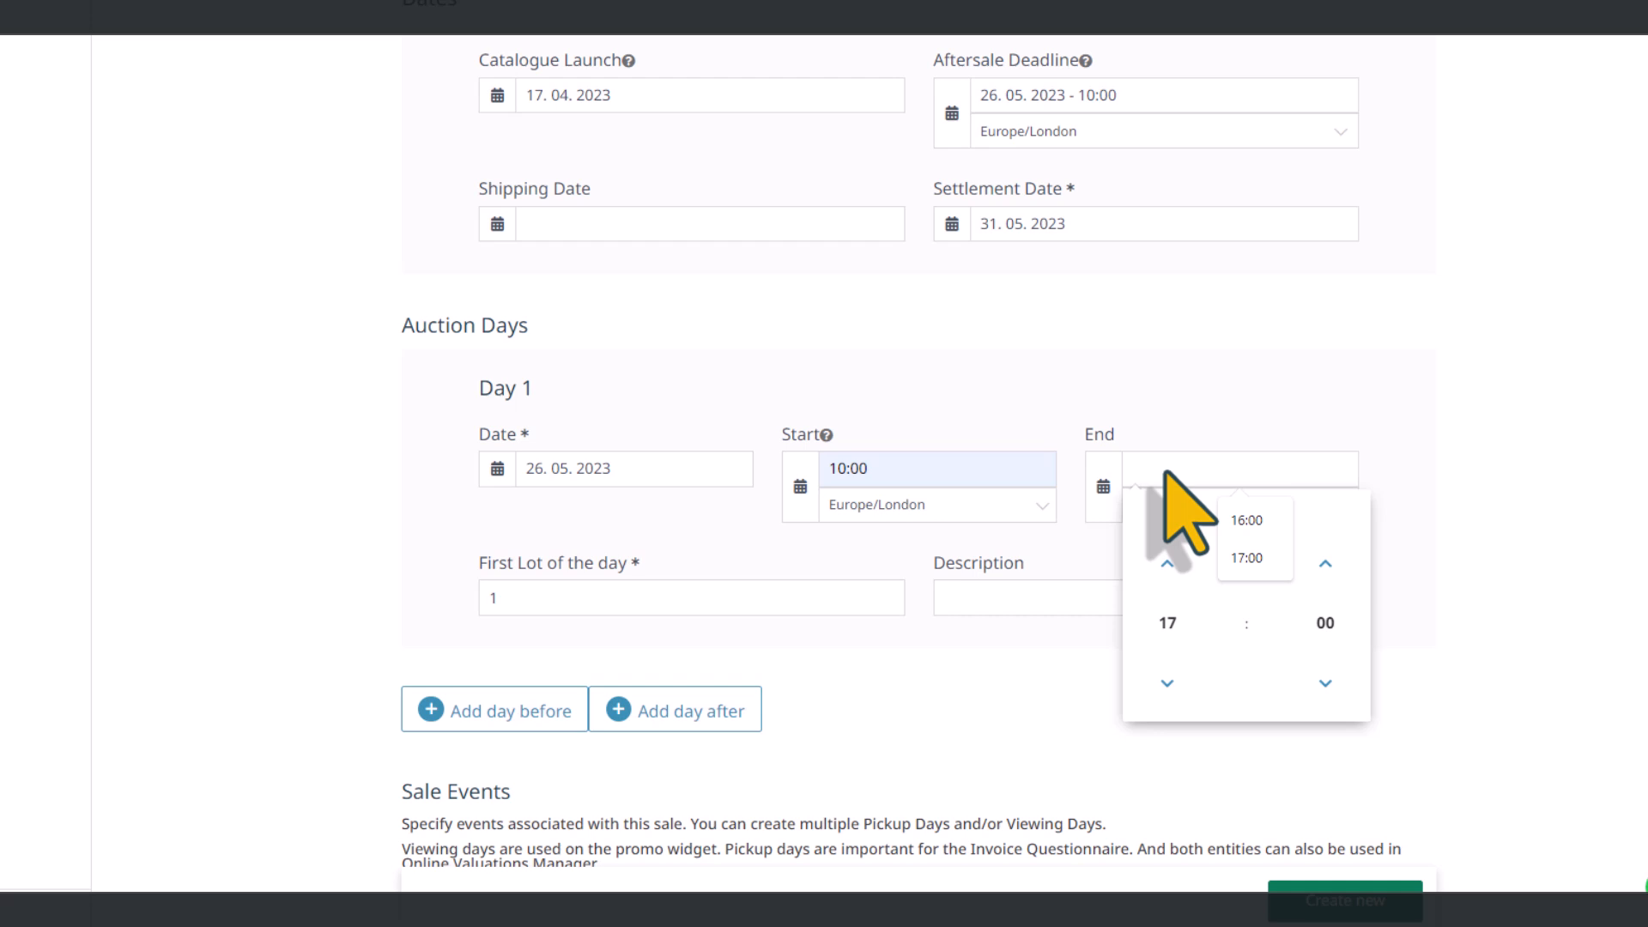
click(1246, 558)
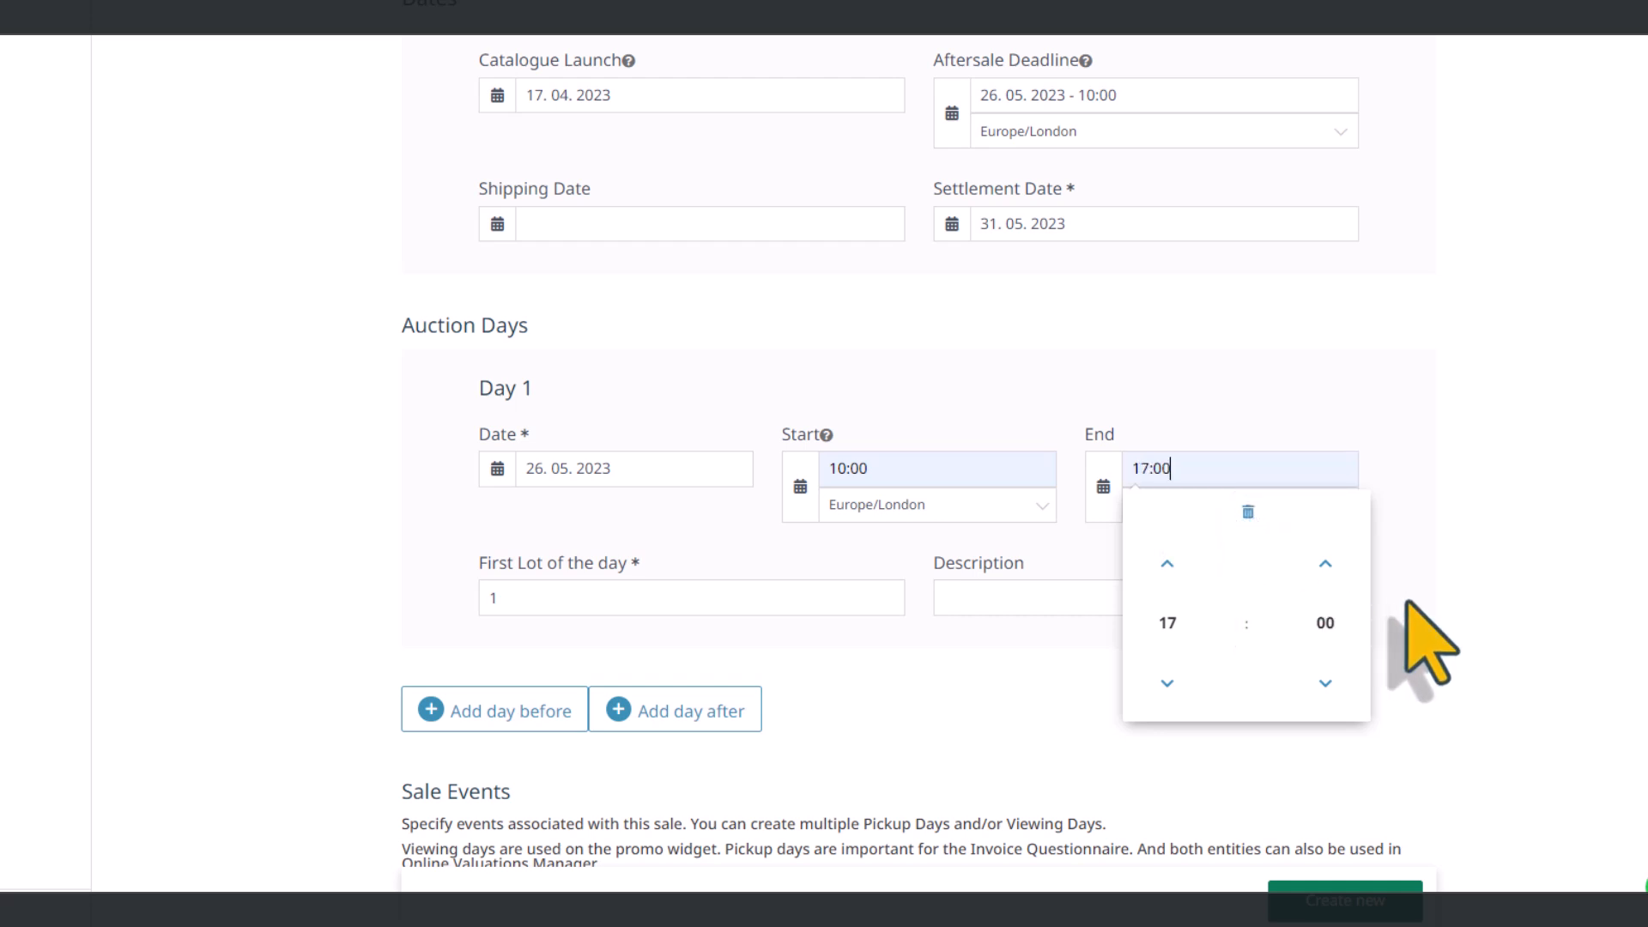
click(1459, 579)
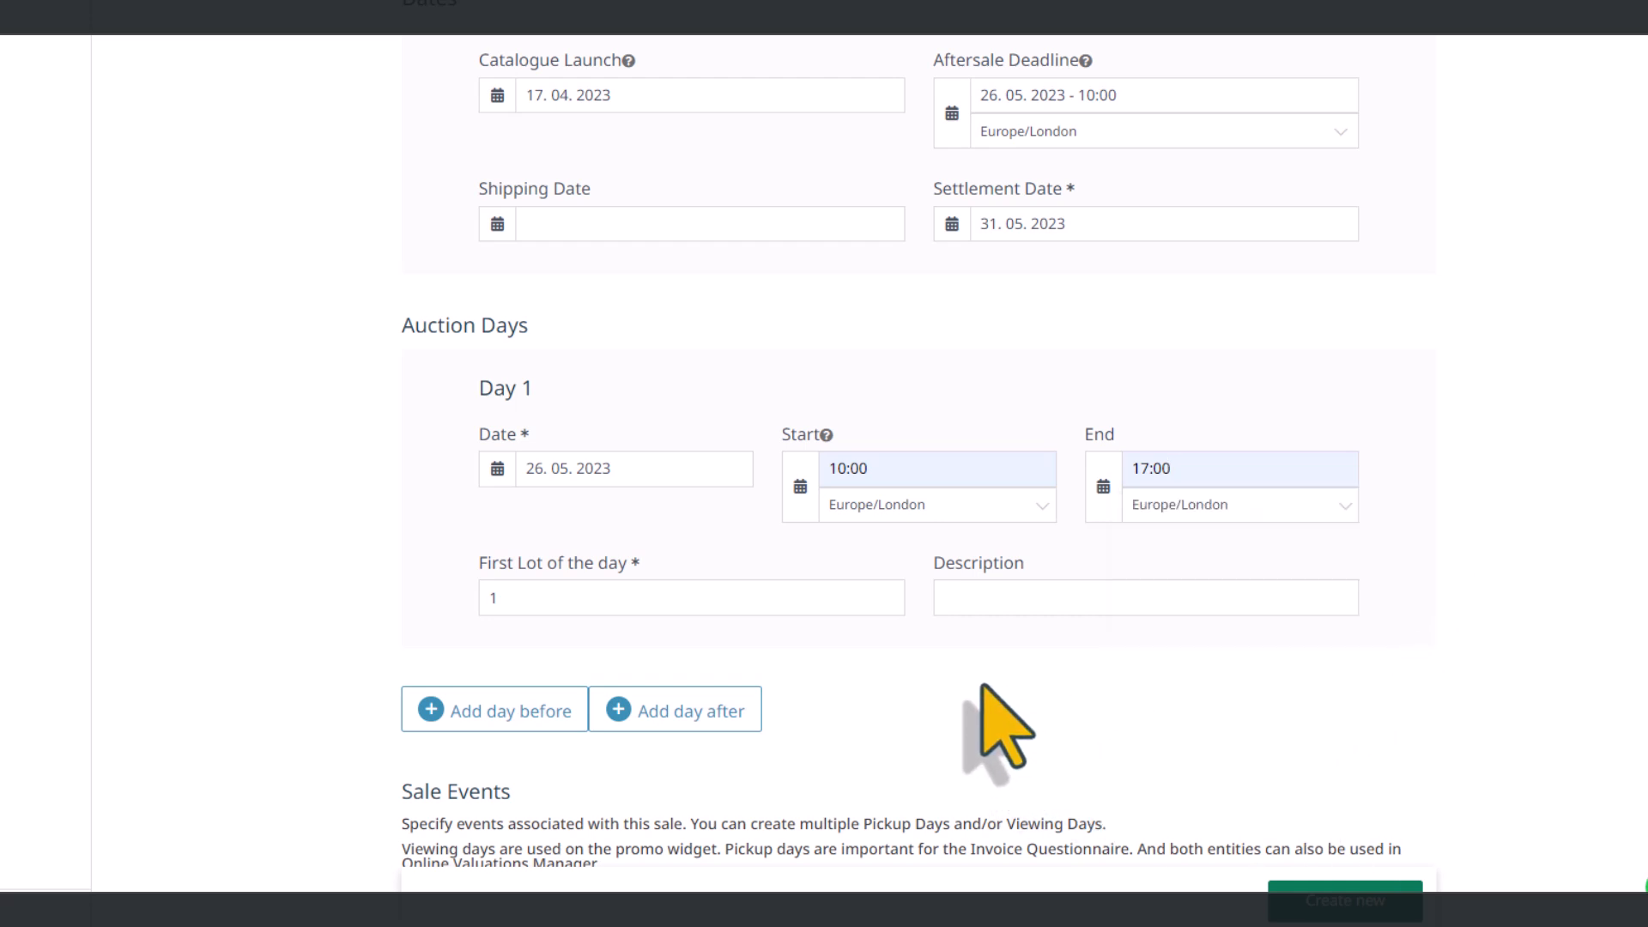
- Add a viewing event to the sale events and set its date to 19. 05. 2023
scroll(995, 729, down, 1)
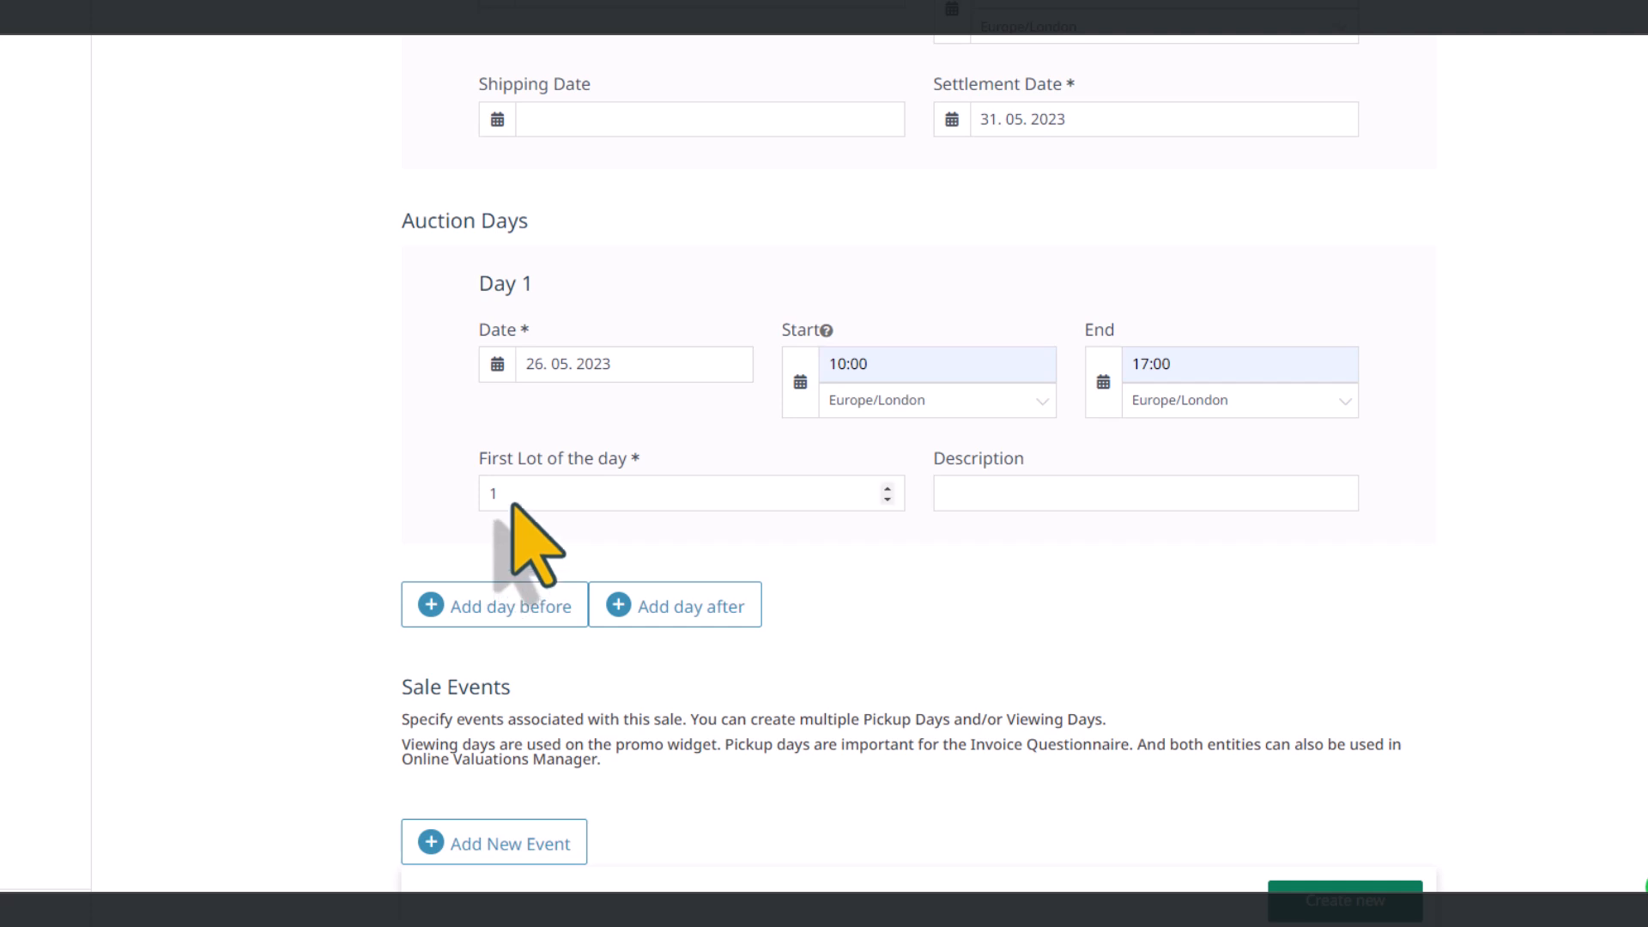
scroll(979, 630, down, 2)
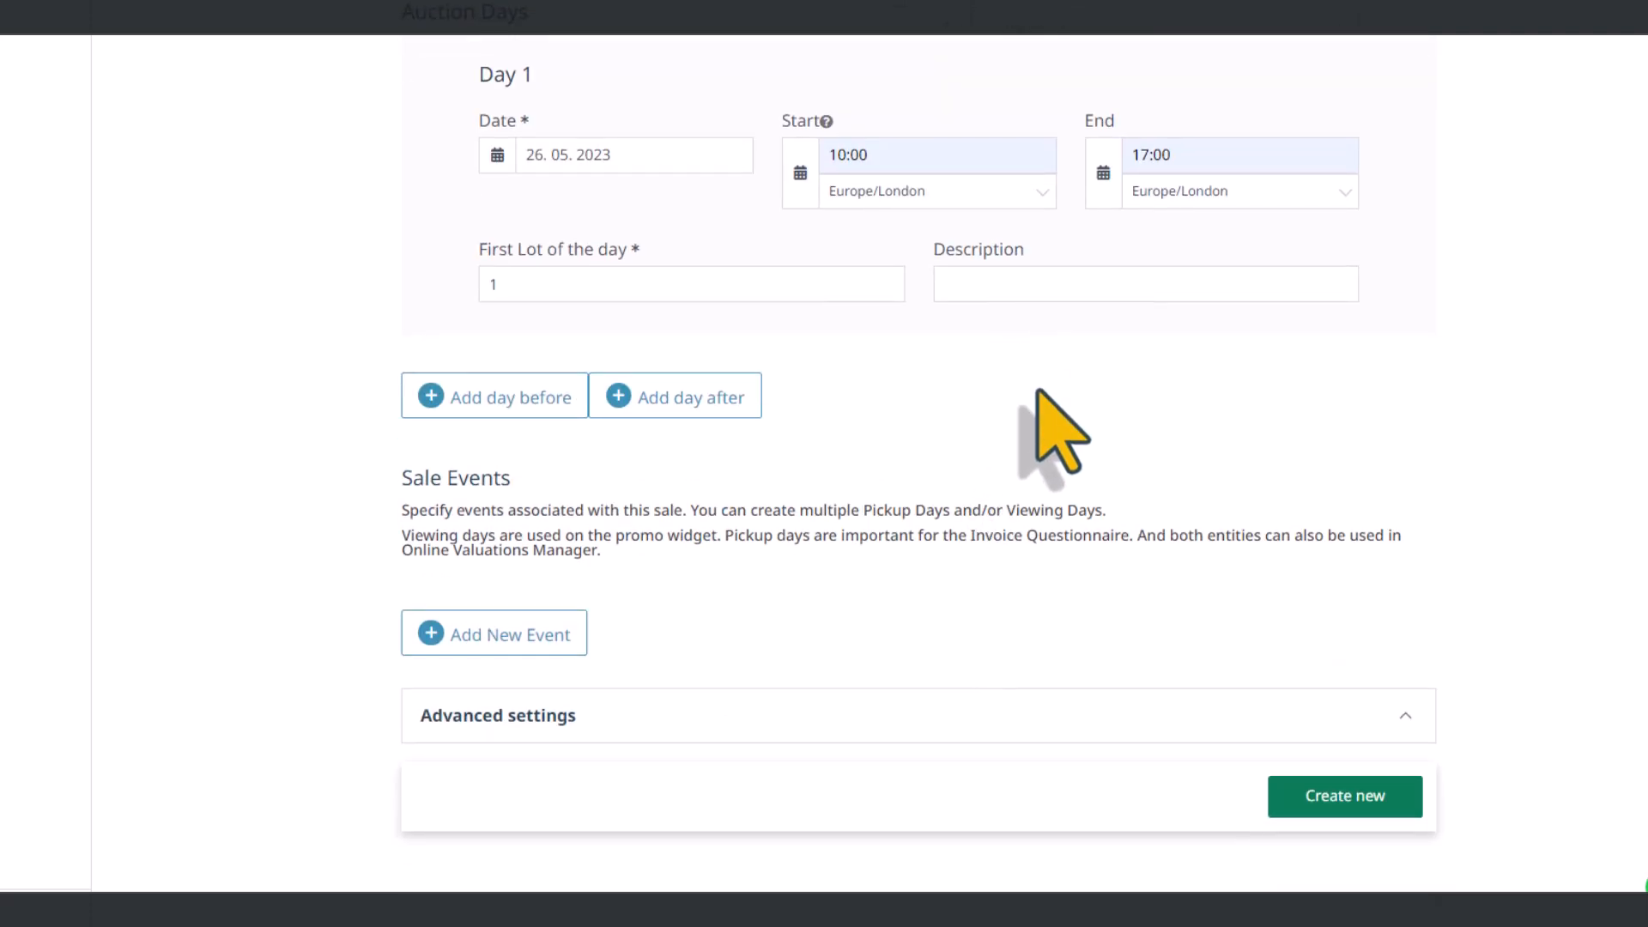
scroll(877, 374, down, 1)
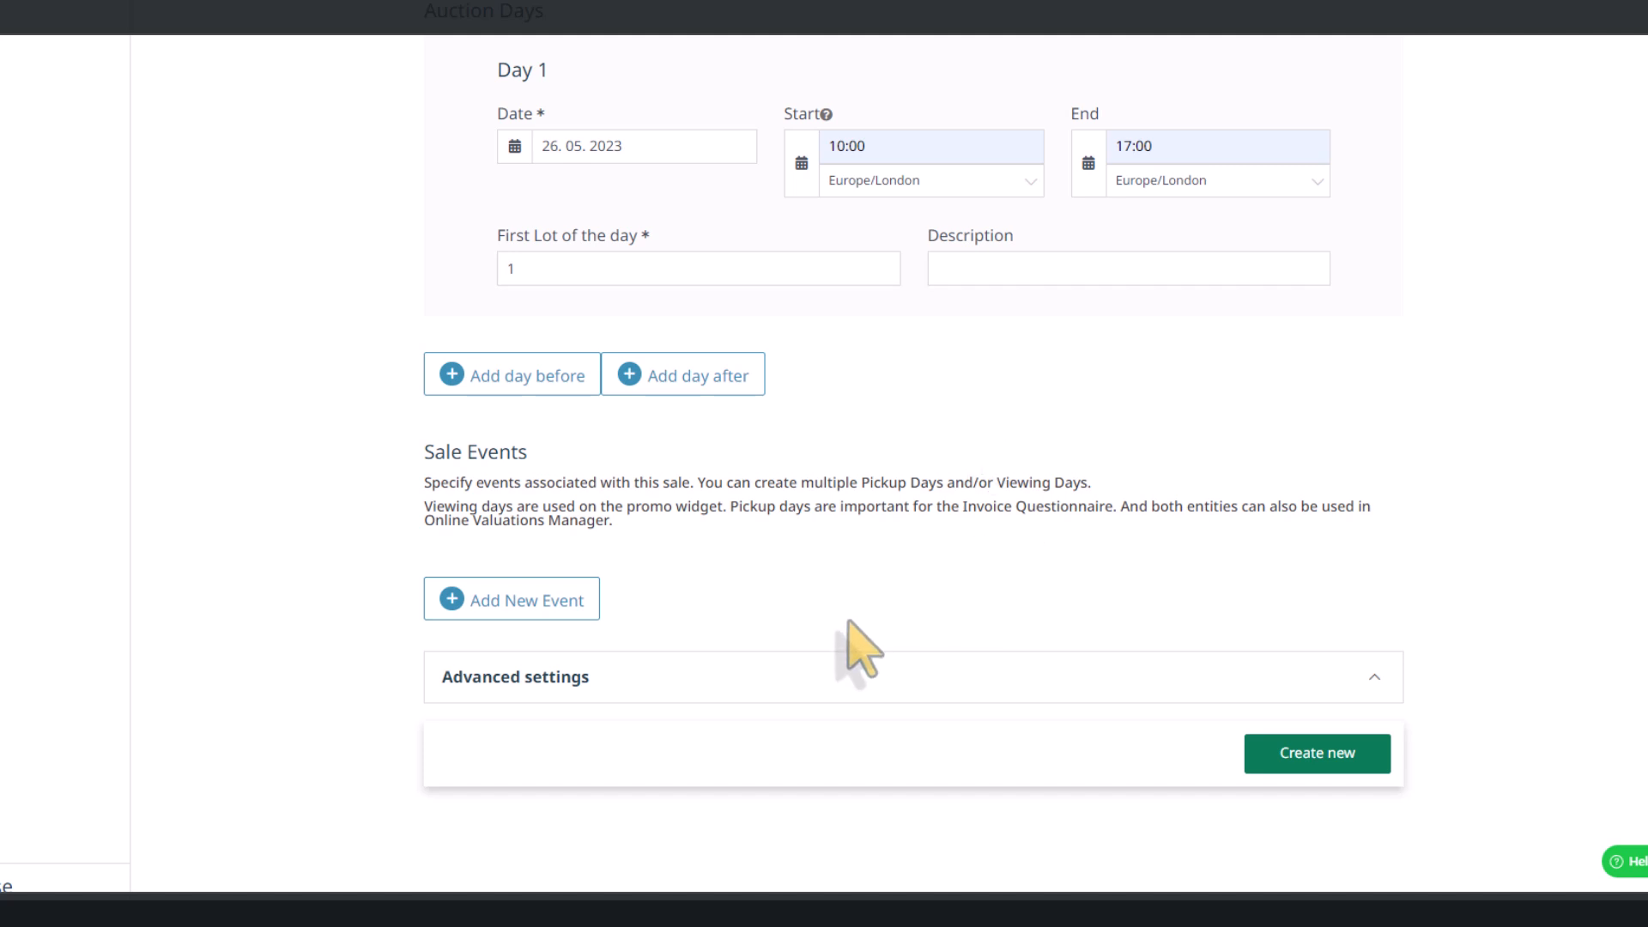
click(518, 603)
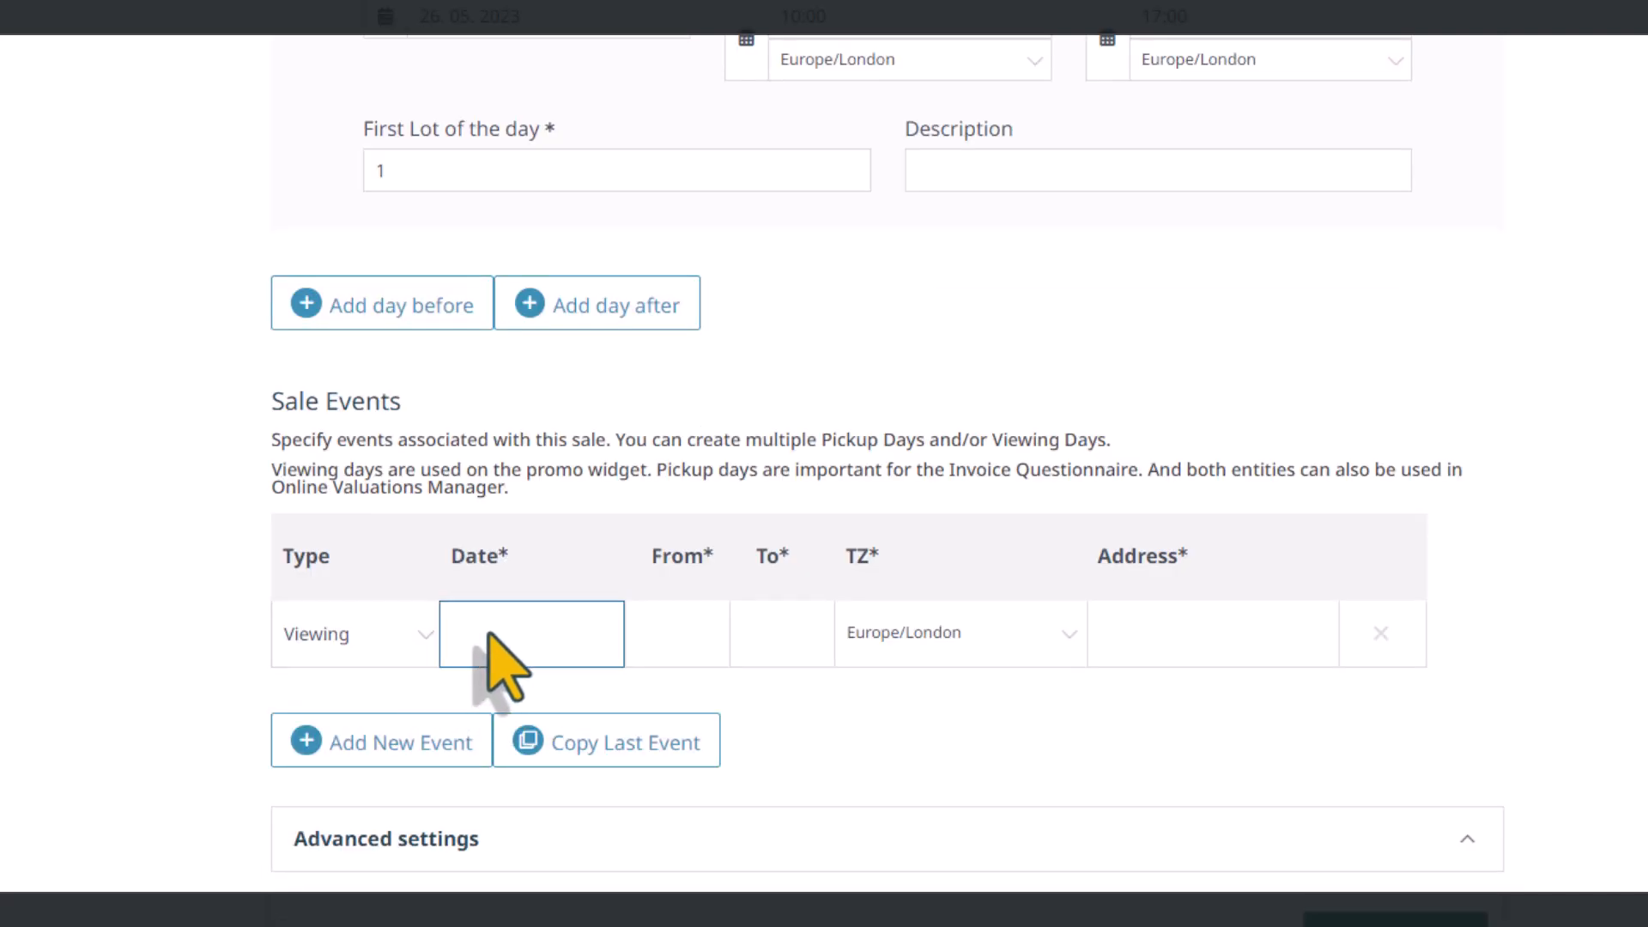
click(490, 636)
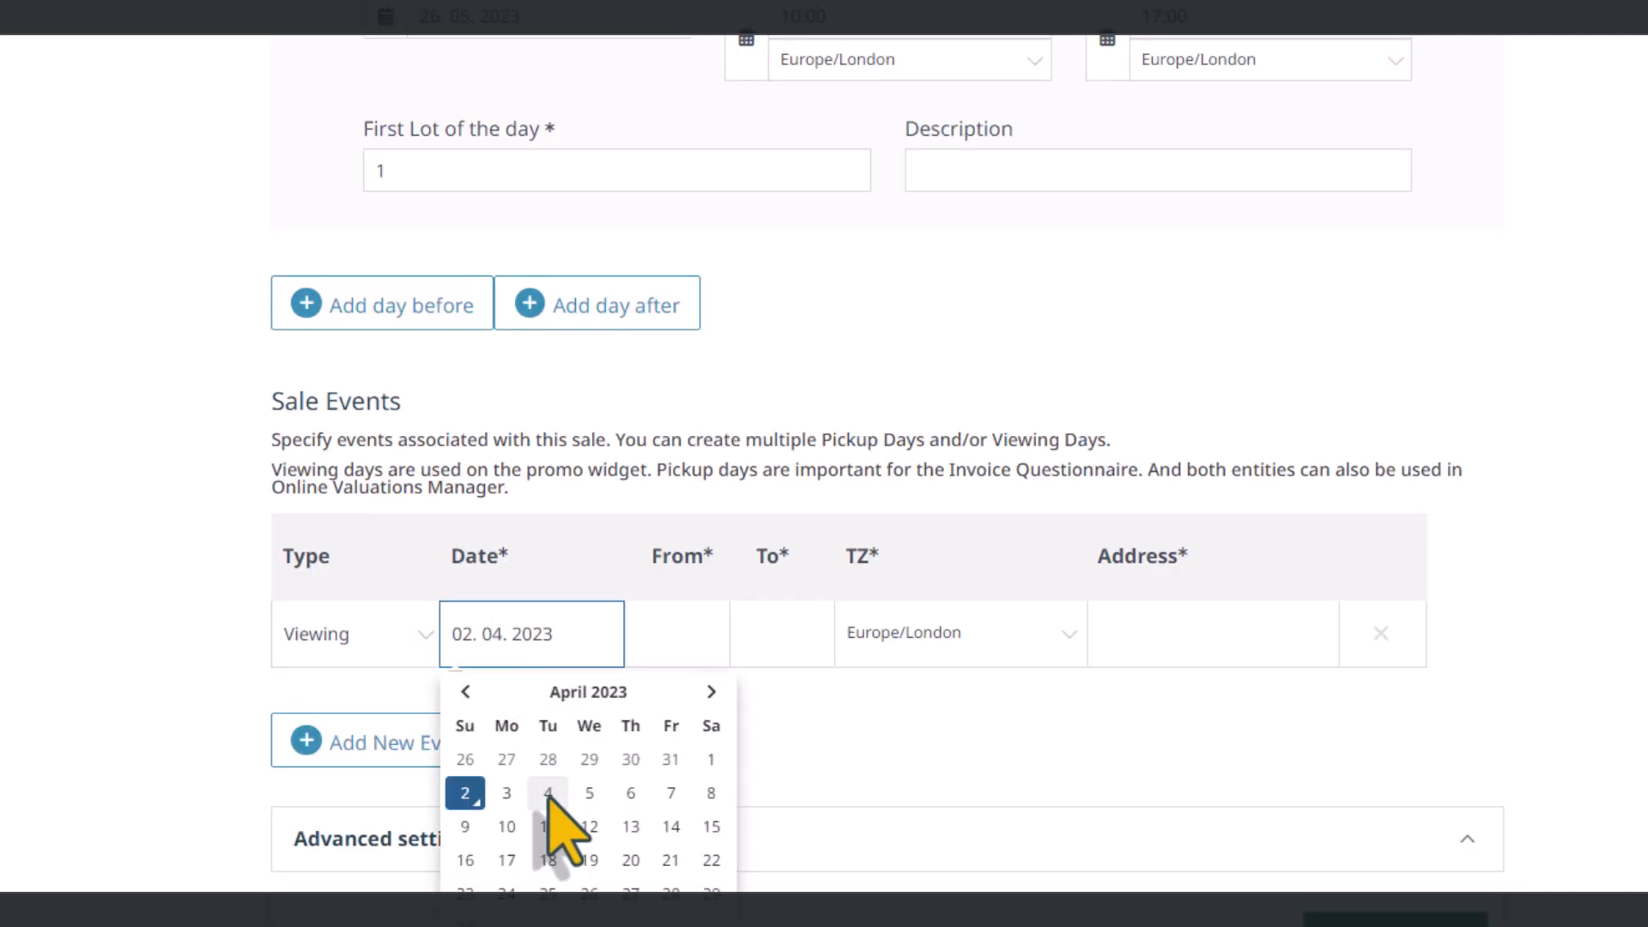
click(711, 694)
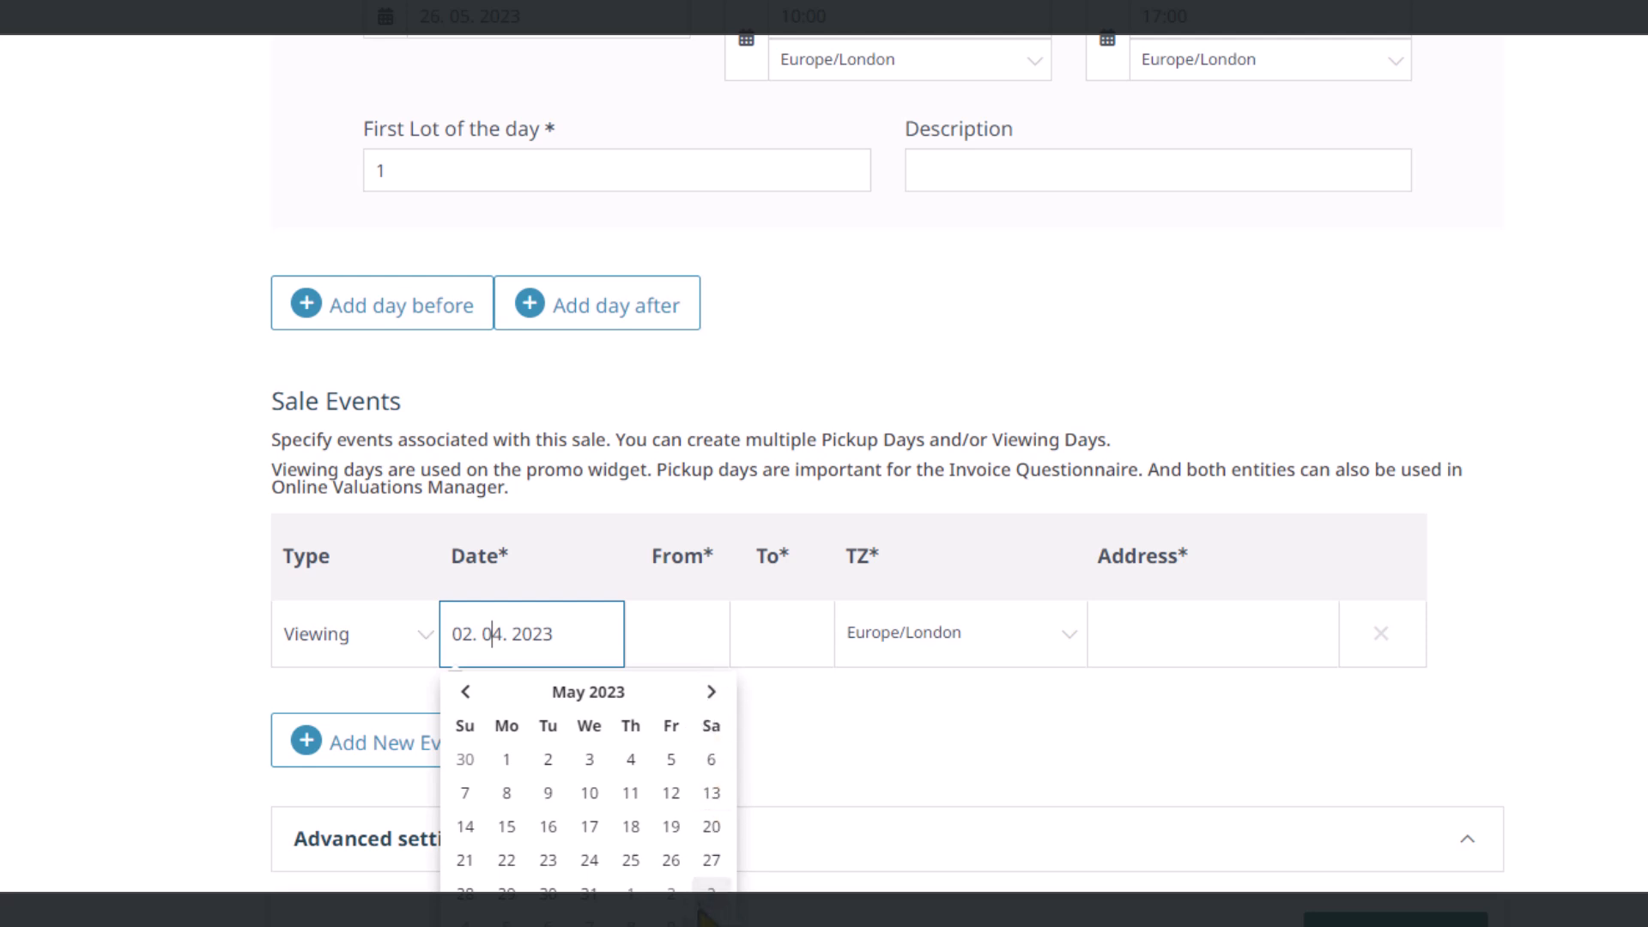
click(674, 829)
- Set the viewing event's hours from 10:00 to 16:00 and its address to "Our Auction house"
click(677, 642)
click(716, 698)
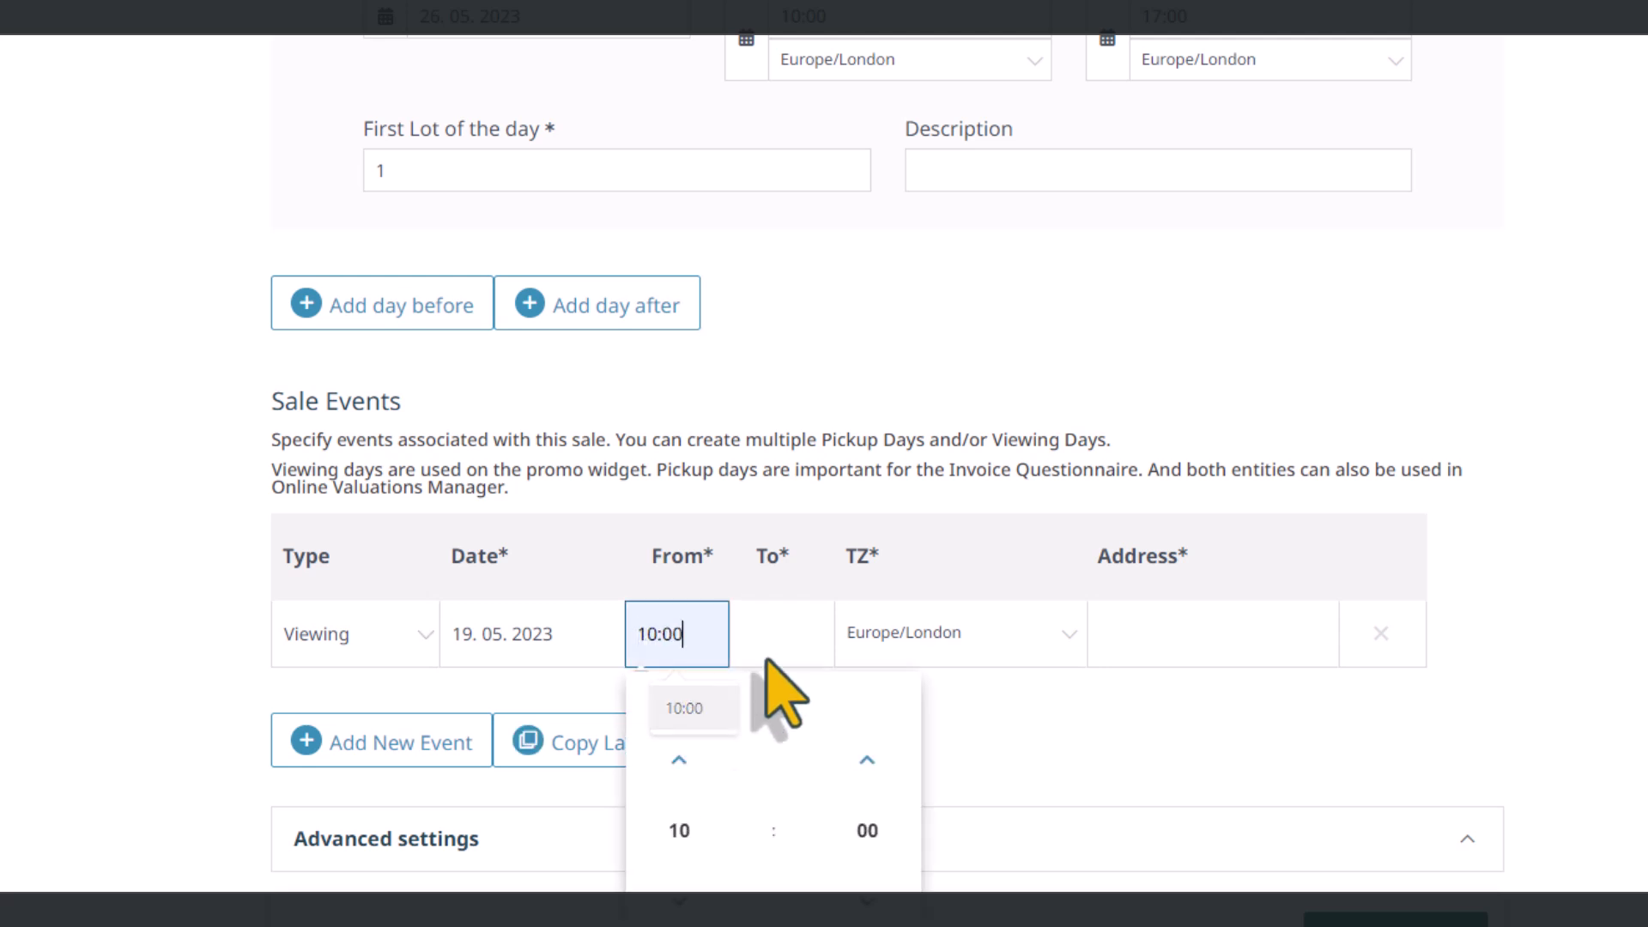
click(766, 634)
click(783, 708)
click(1170, 639)
click(1236, 708)
- Duplicate the viewing event and set the copy's date to 20. 05. 2023, keeping its type as Viewing
scroll(875, 738, down, 1)
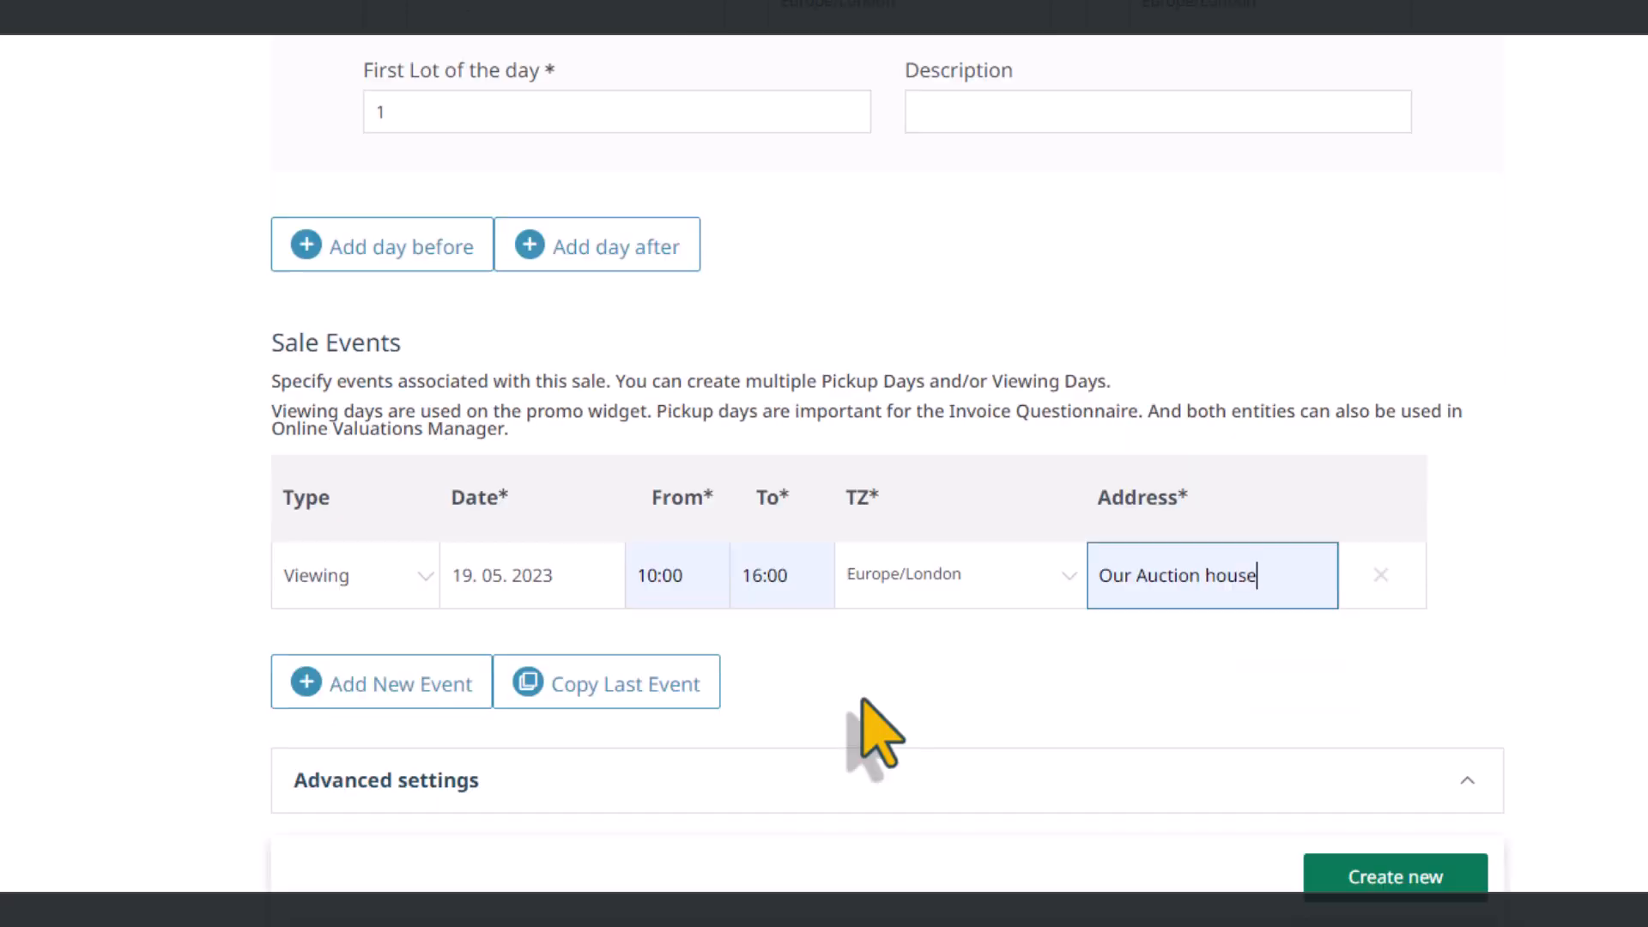
click(573, 685)
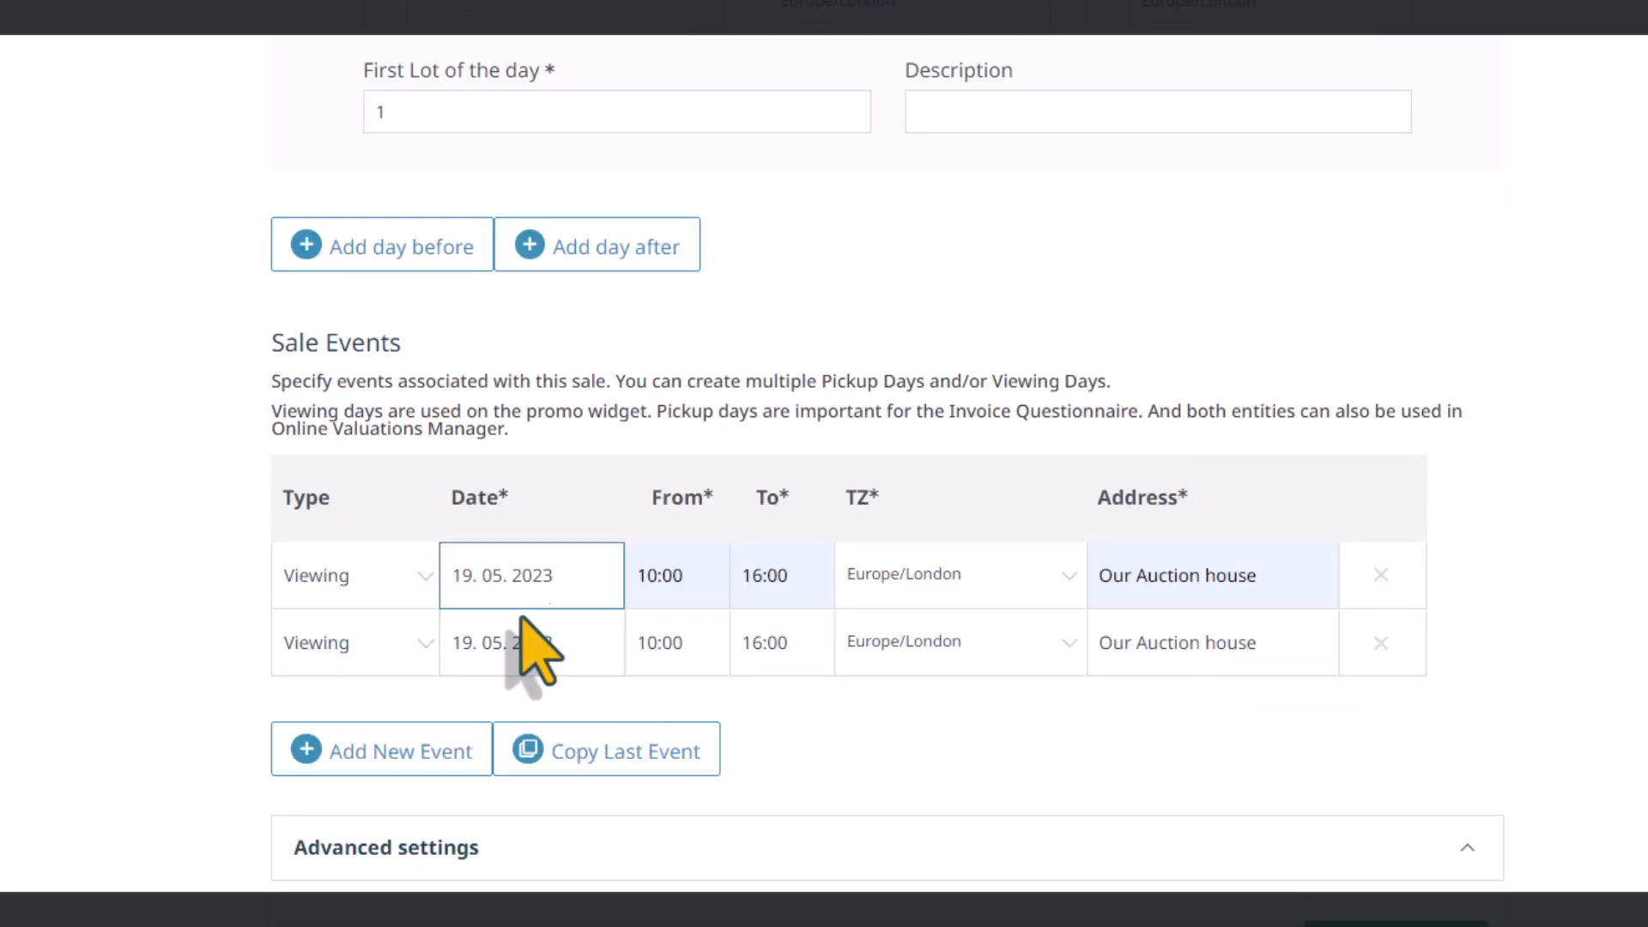
click(567, 652)
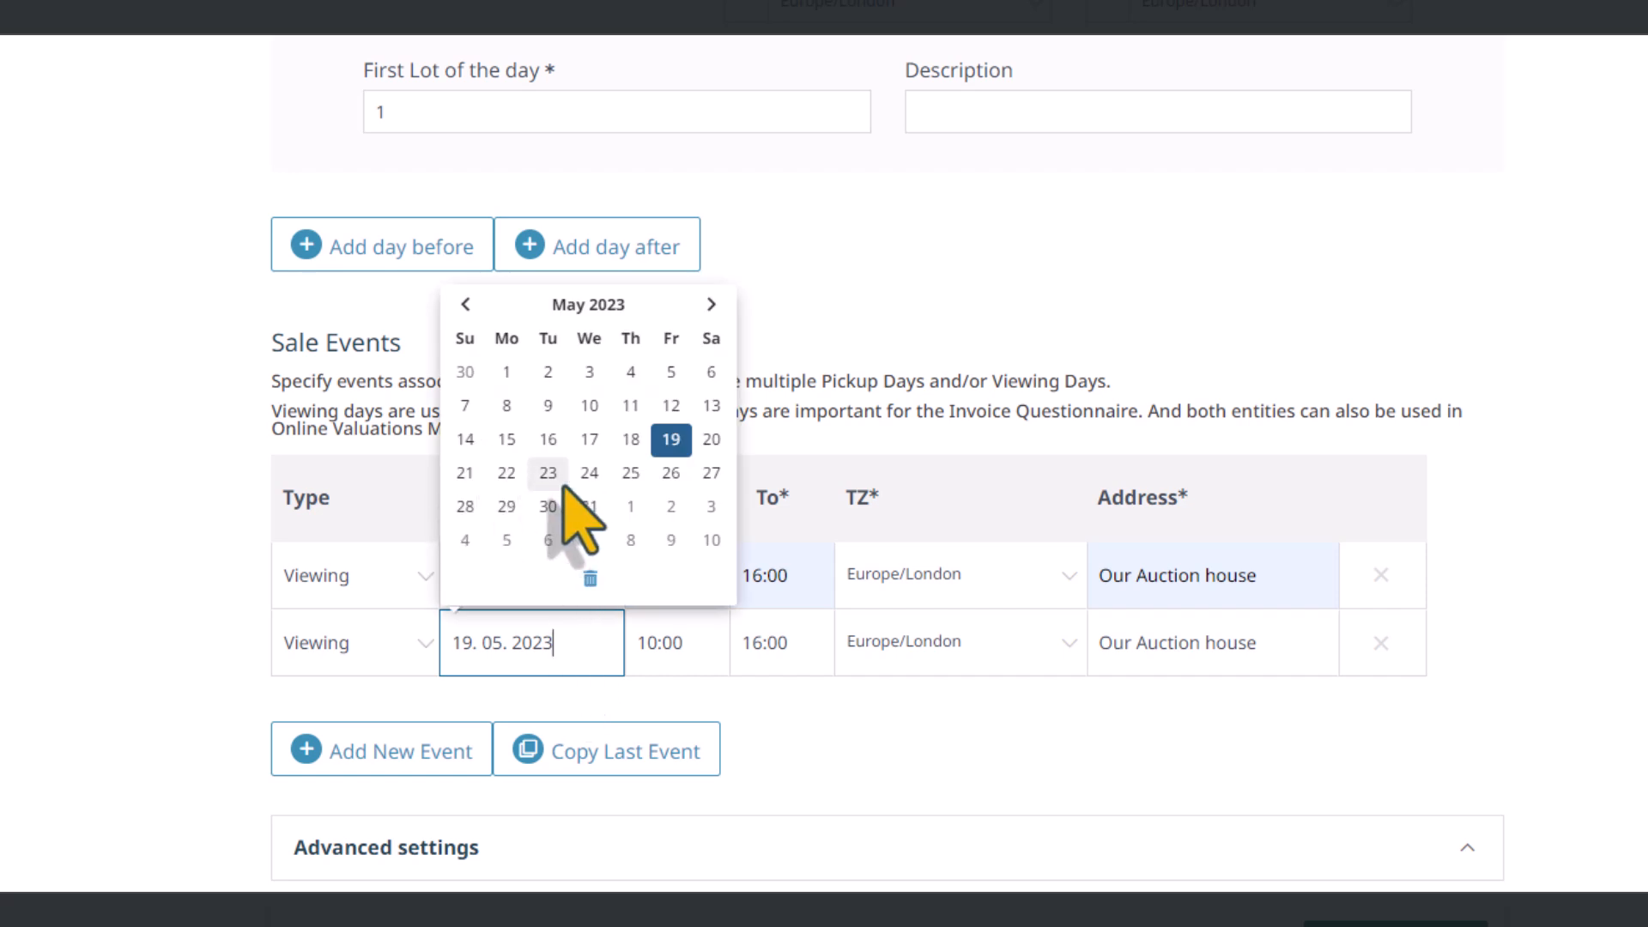
click(711, 441)
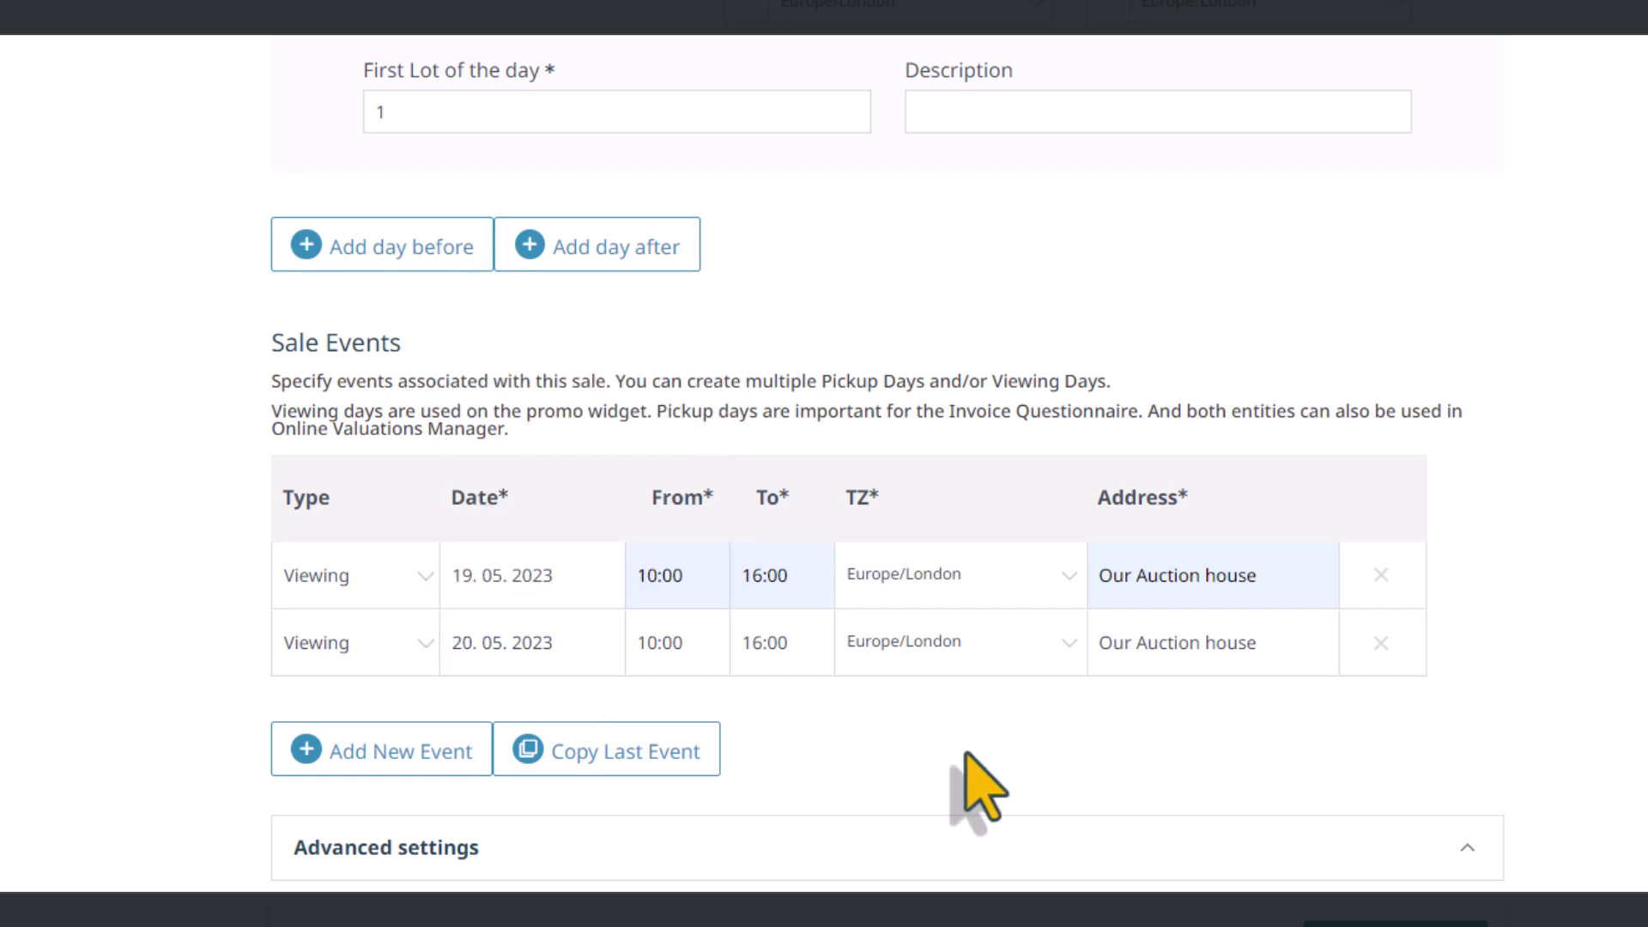
click(422, 644)
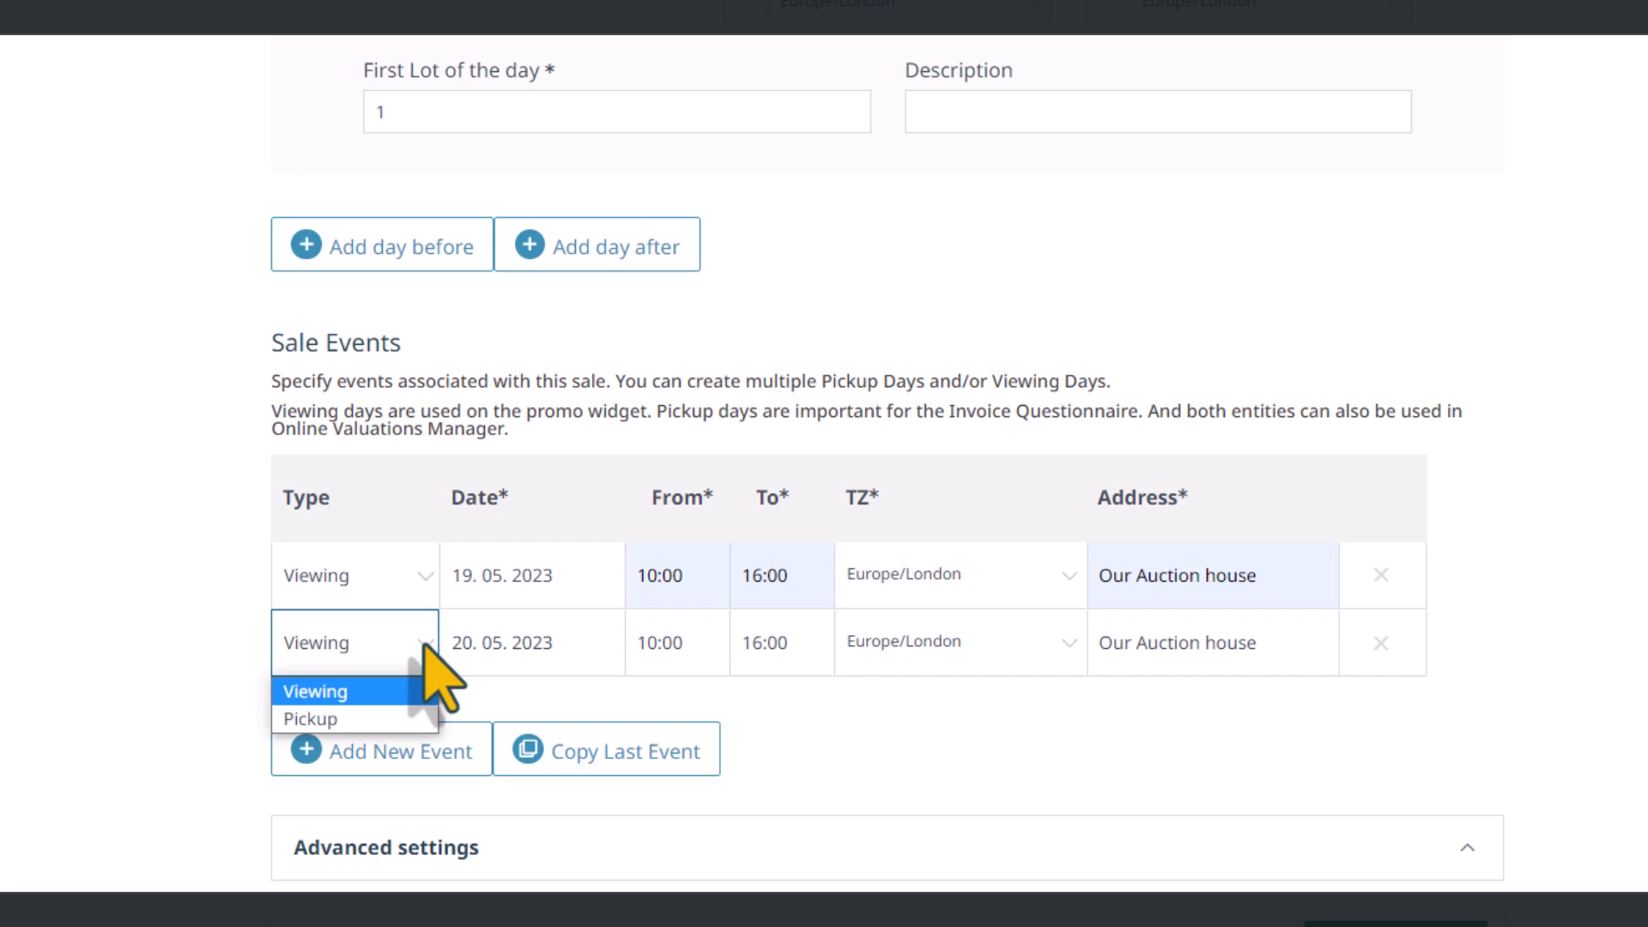
click(849, 726)
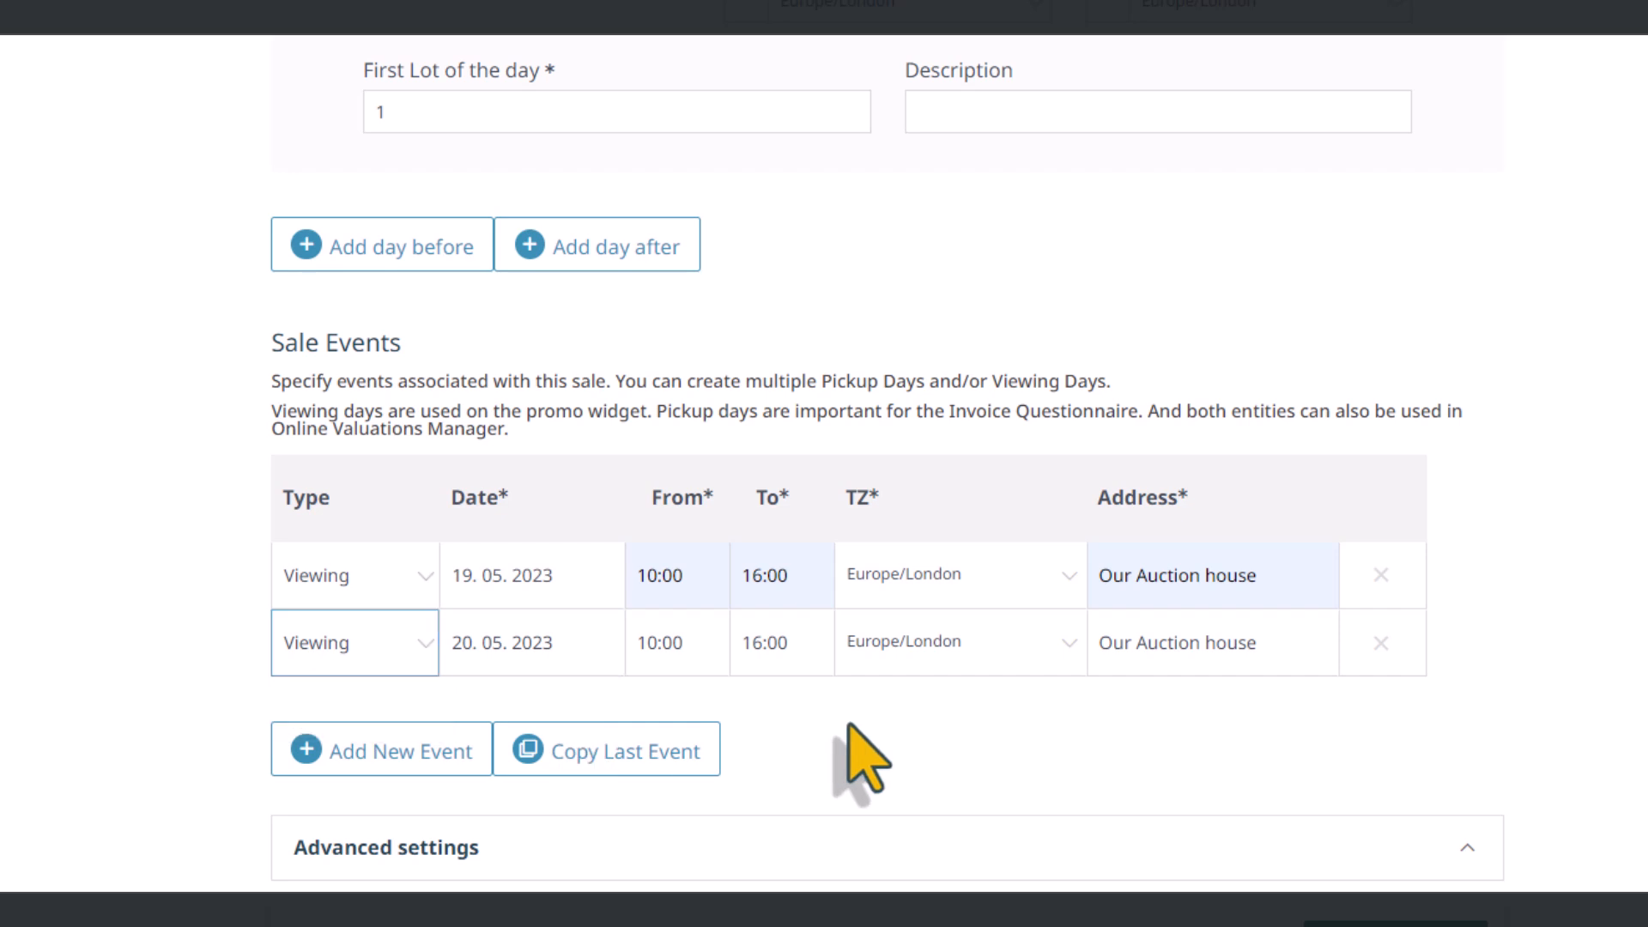
- Review the advanced settings through the bid value increments and sorting mode, and create the new auction
click(1429, 807)
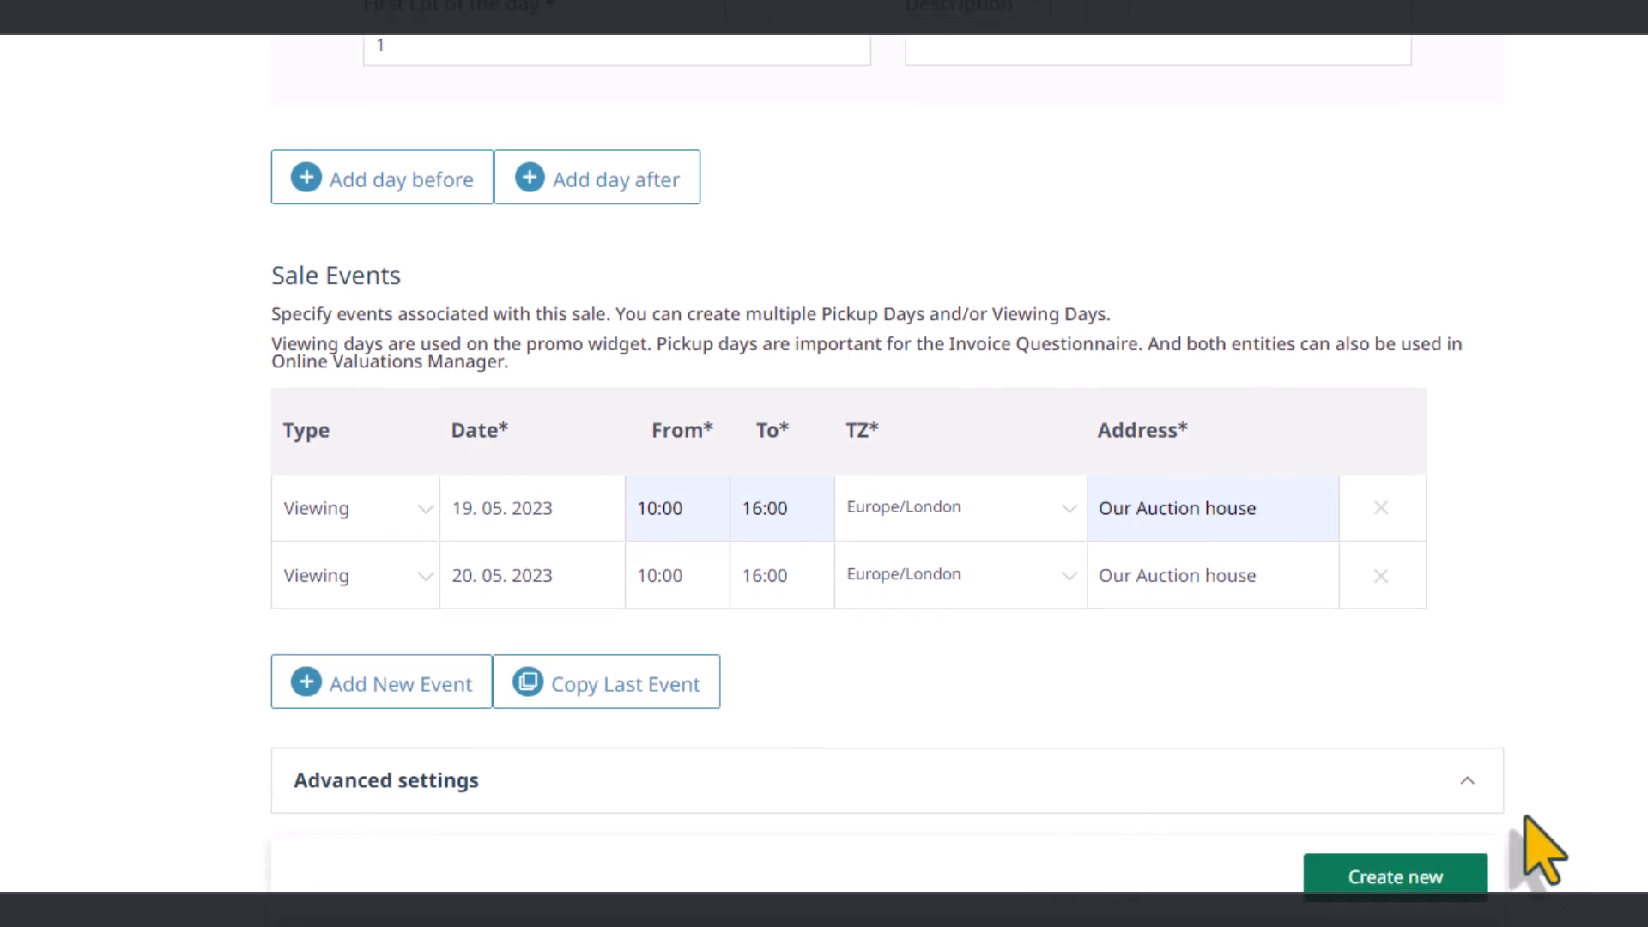
scroll(1588, 601, down, 10)
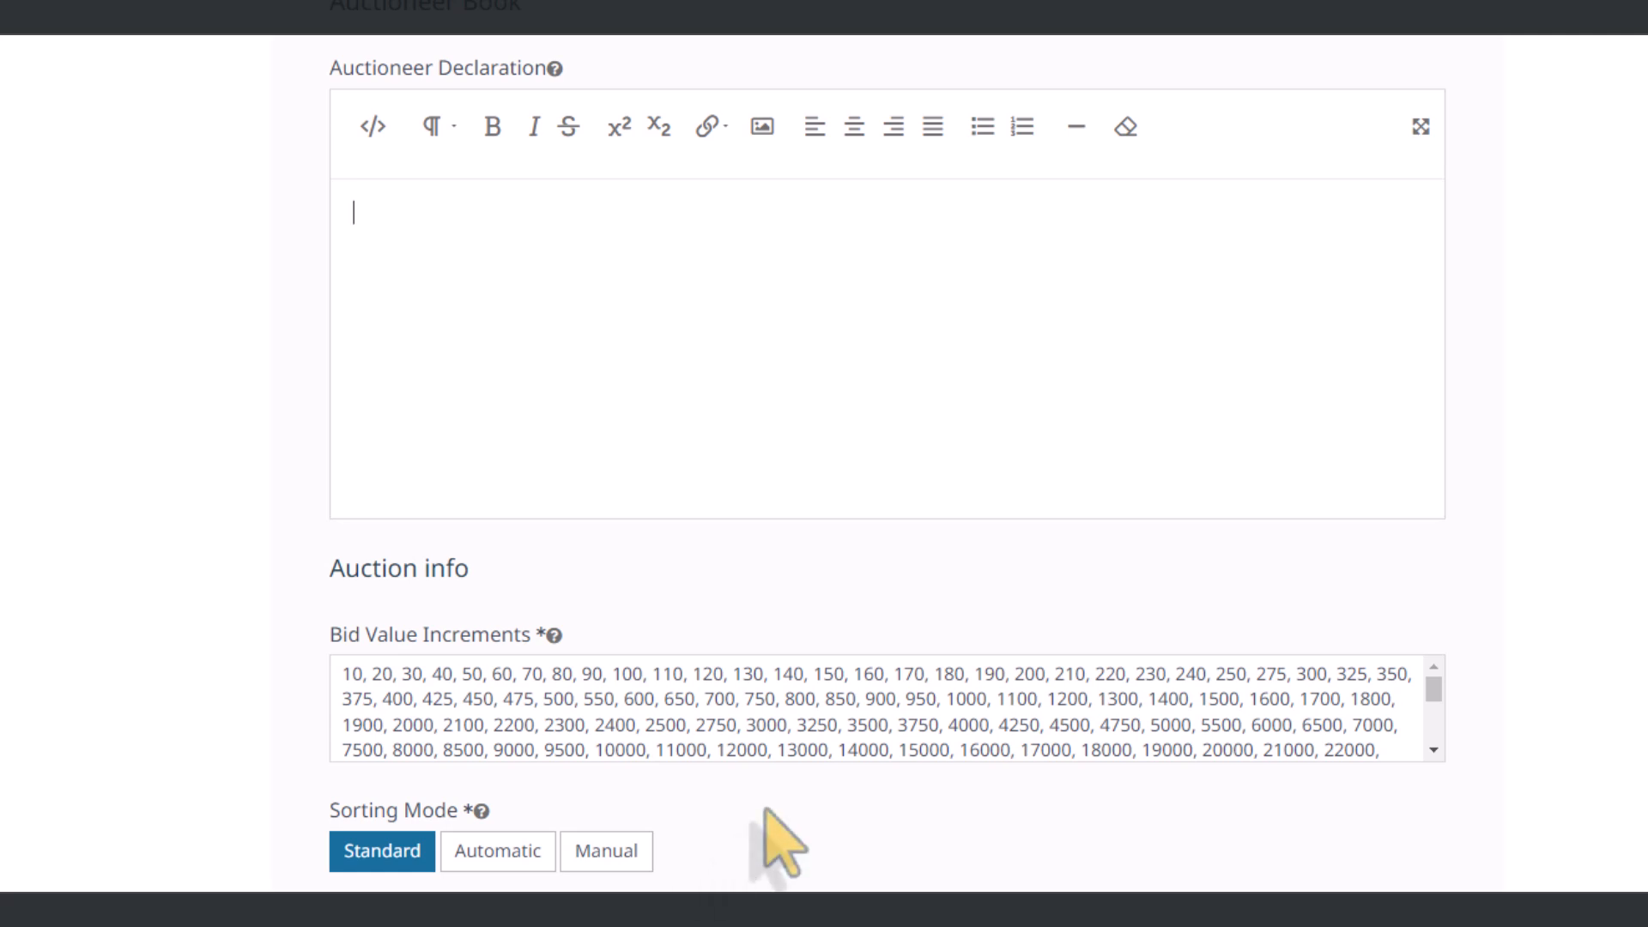
scroll(779, 838, down, 2)
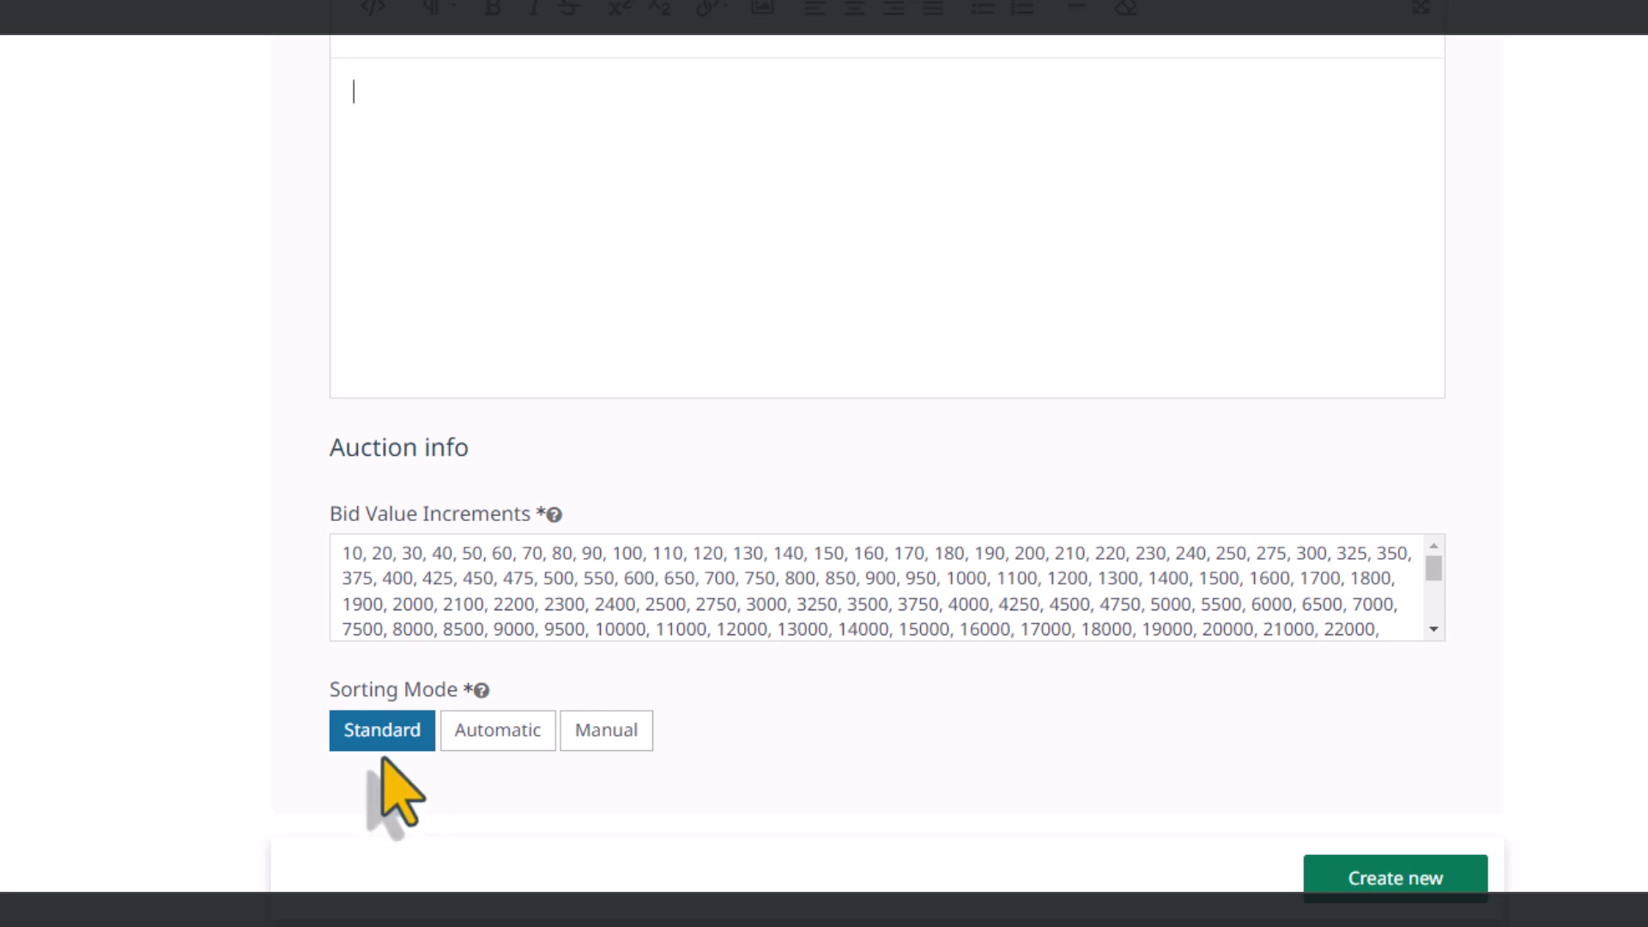
mouse_move(468, 693)
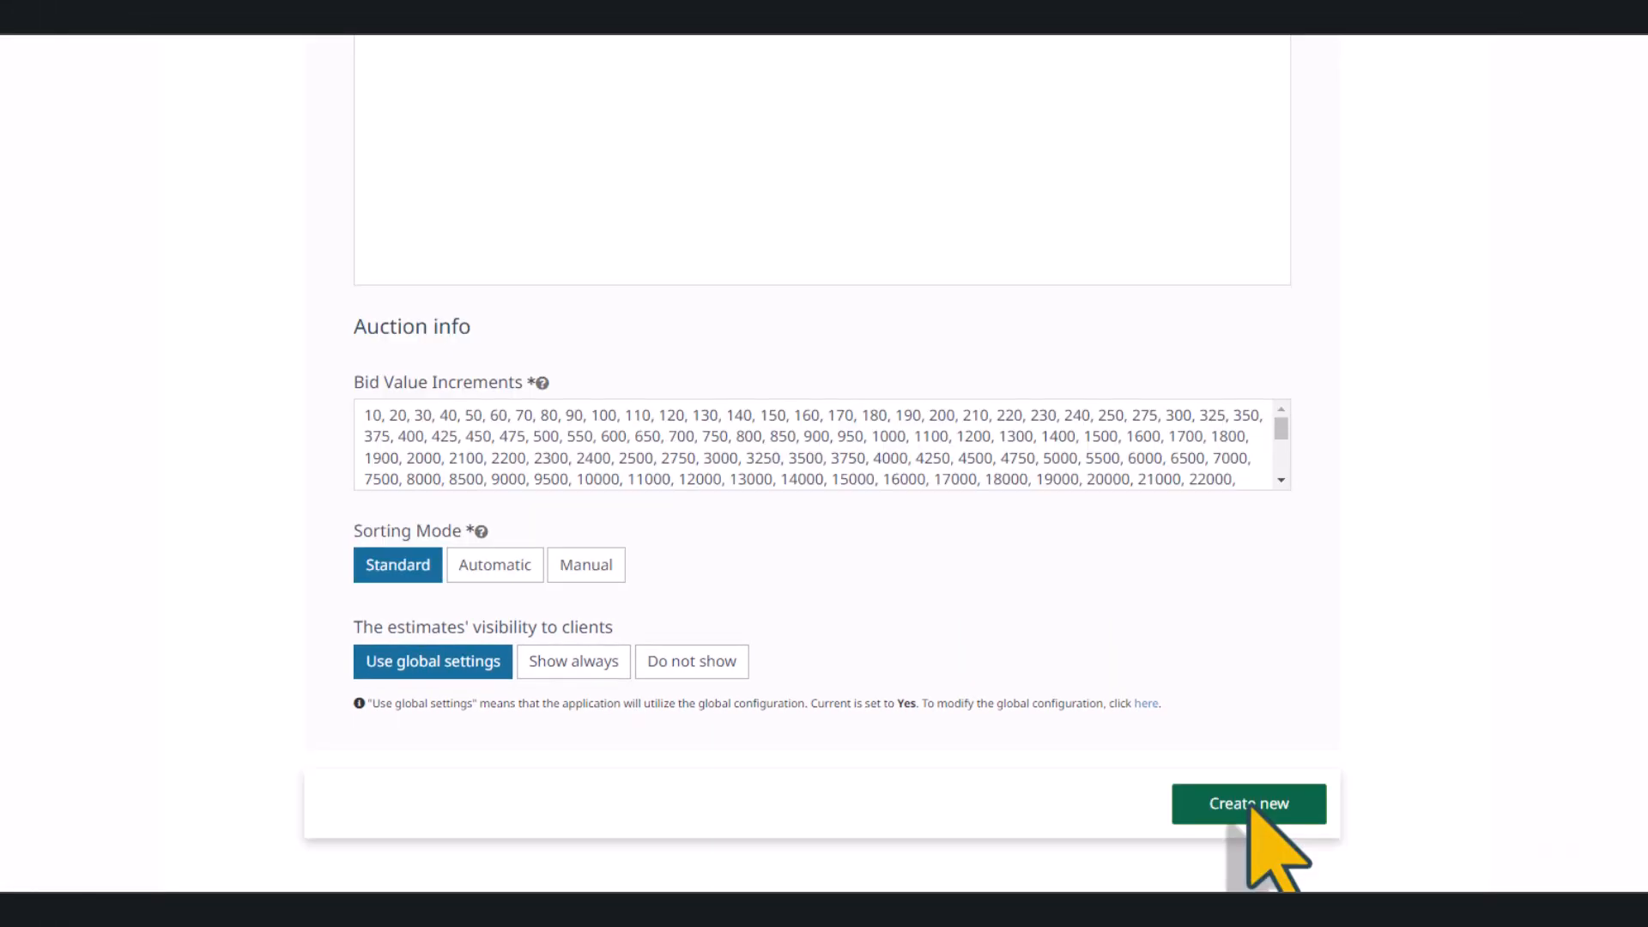
click(1249, 805)
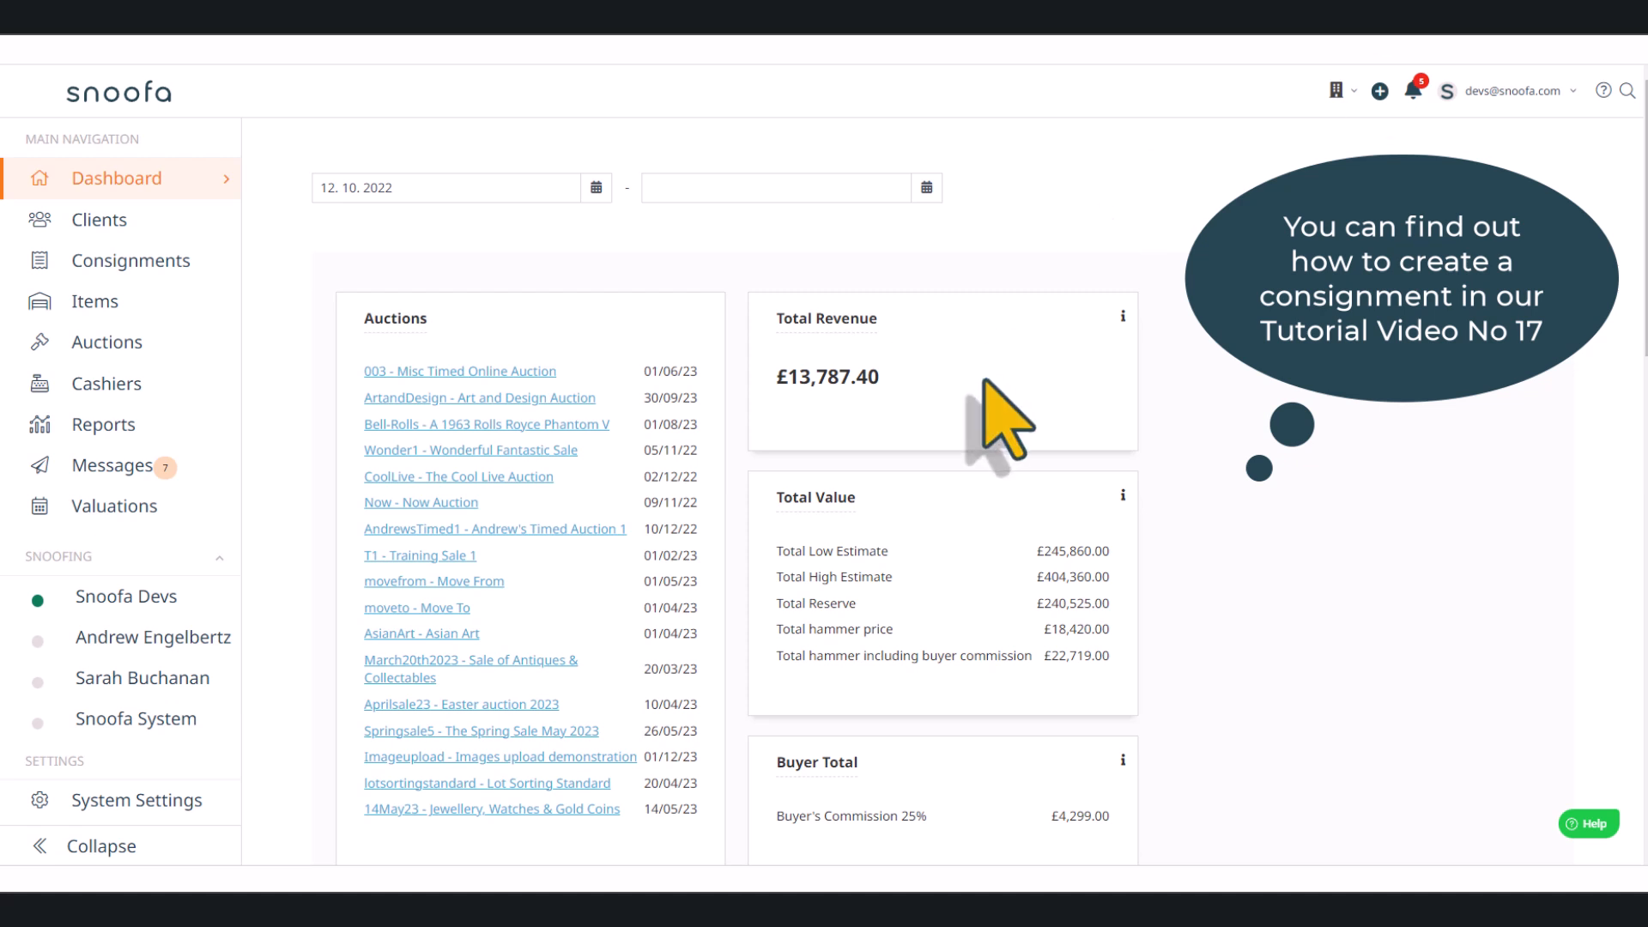
- Open the newest consignment with default sale Springsale5 and add all its items to Springsale5 - The Spring Sale May 2023
click(101, 261)
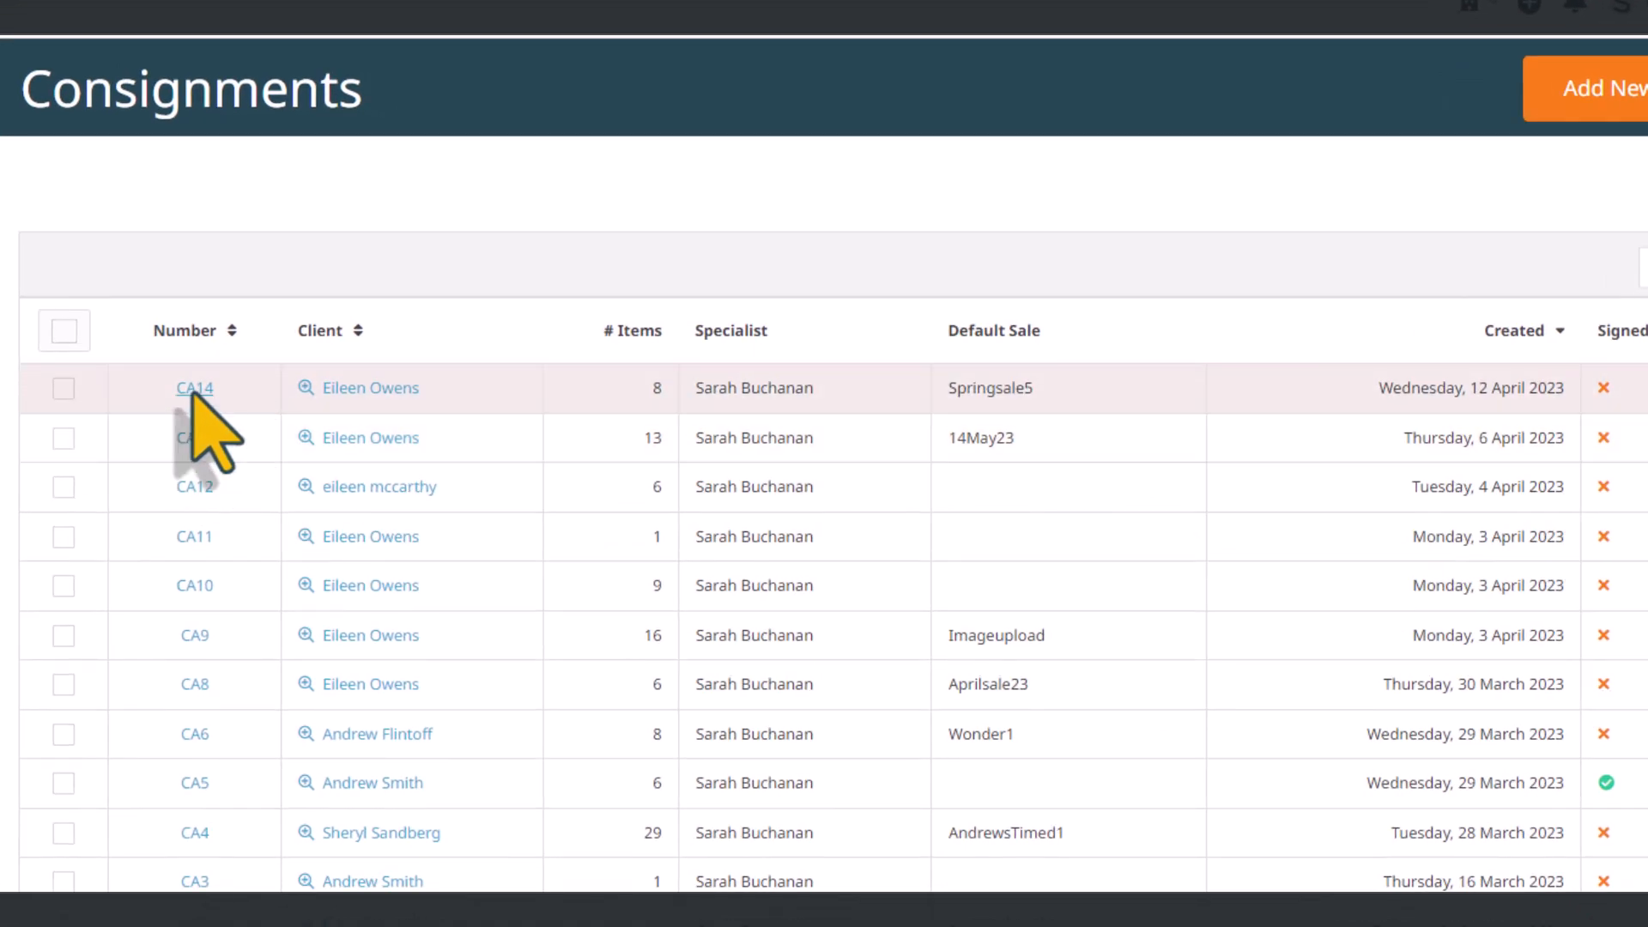
click(192, 389)
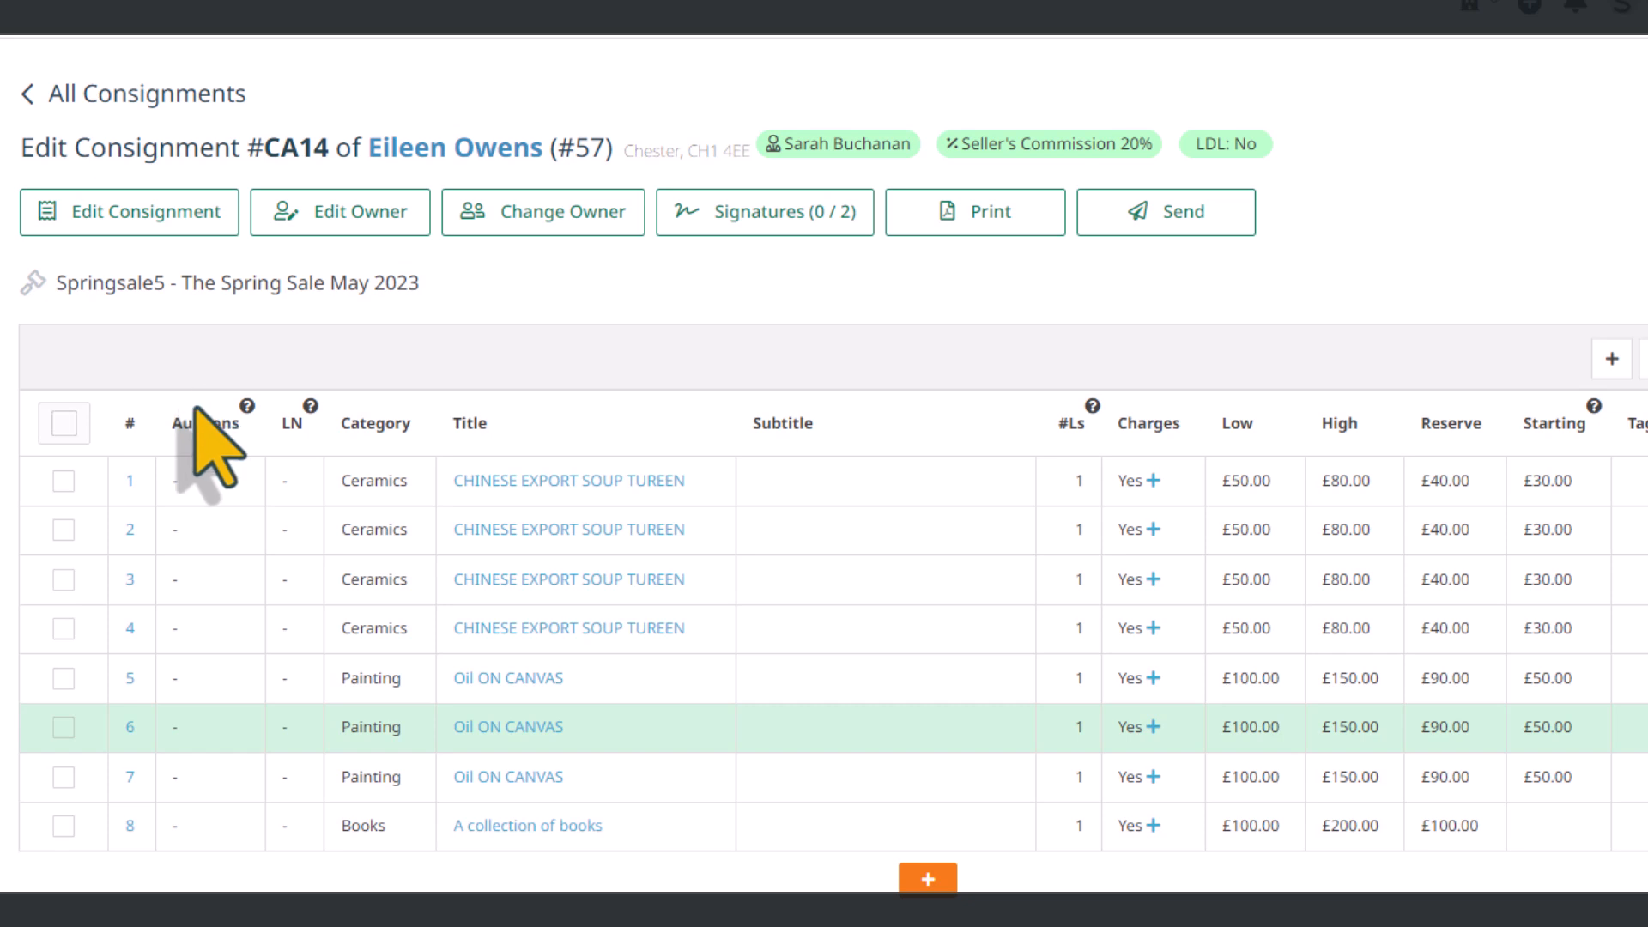
click(63, 423)
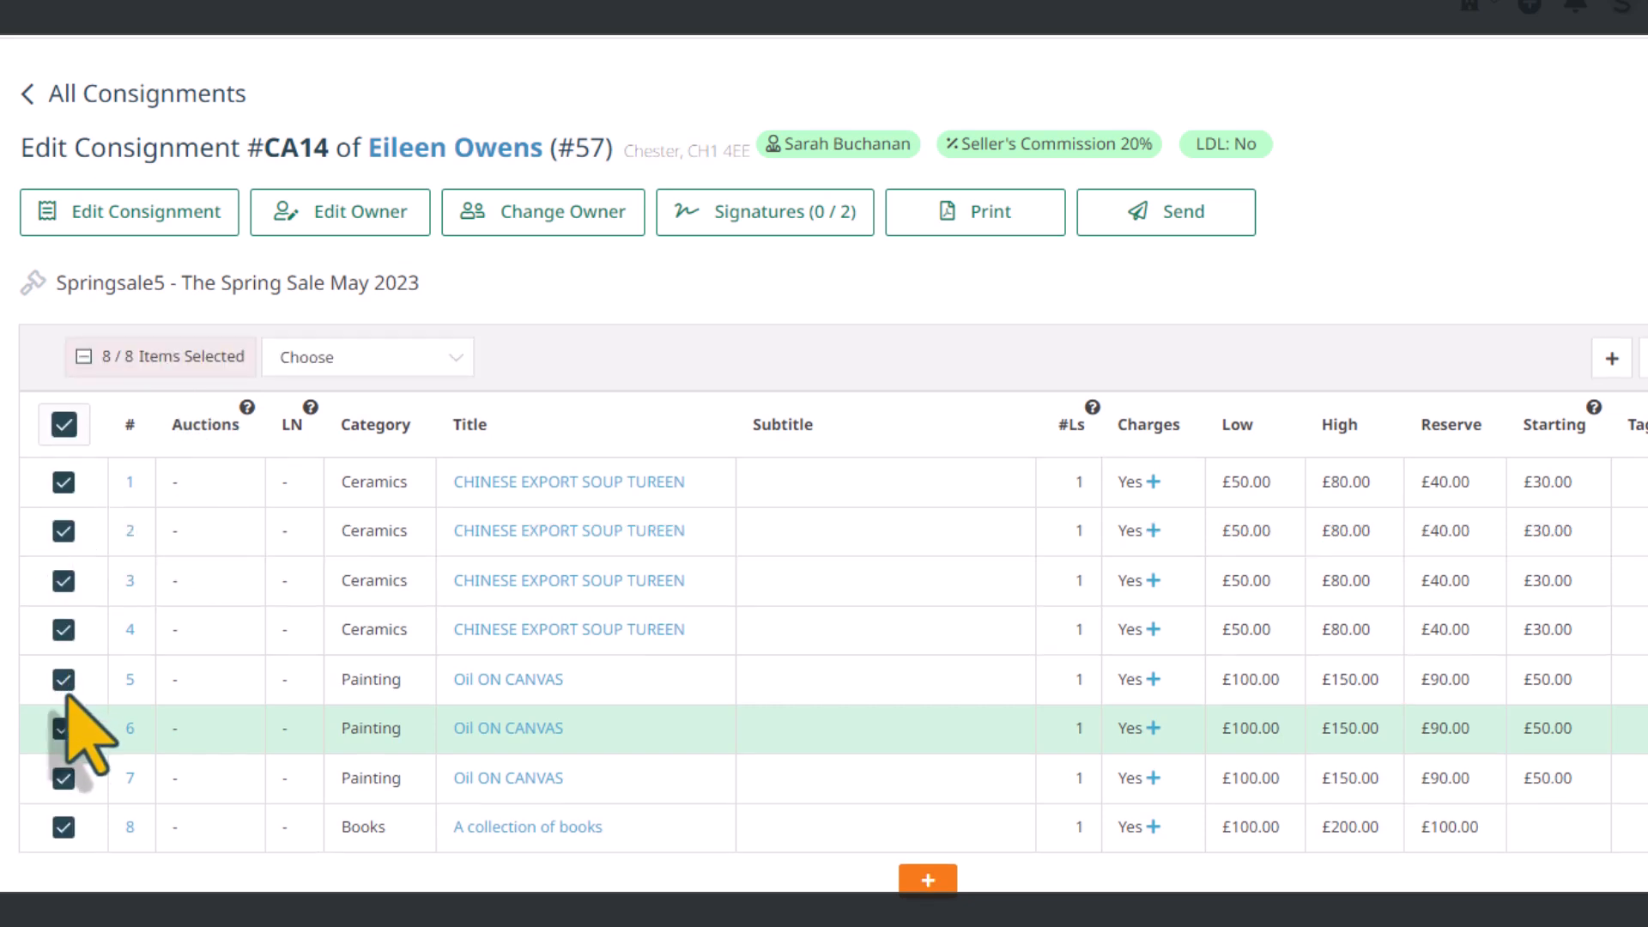
click(455, 358)
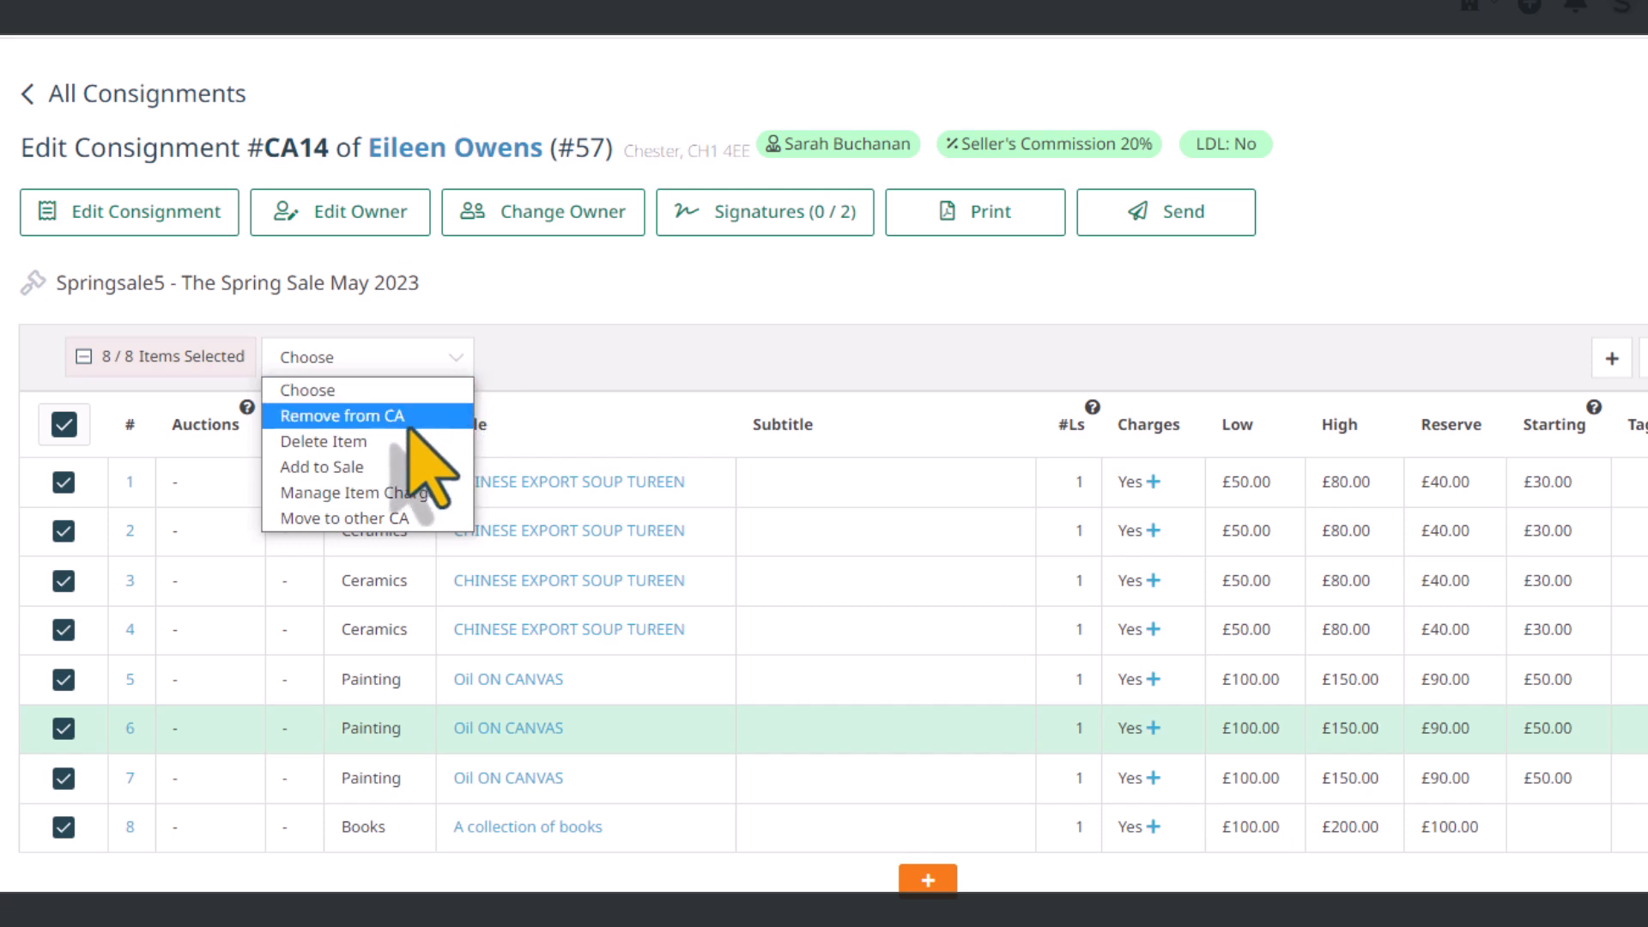
click(339, 468)
click(834, 358)
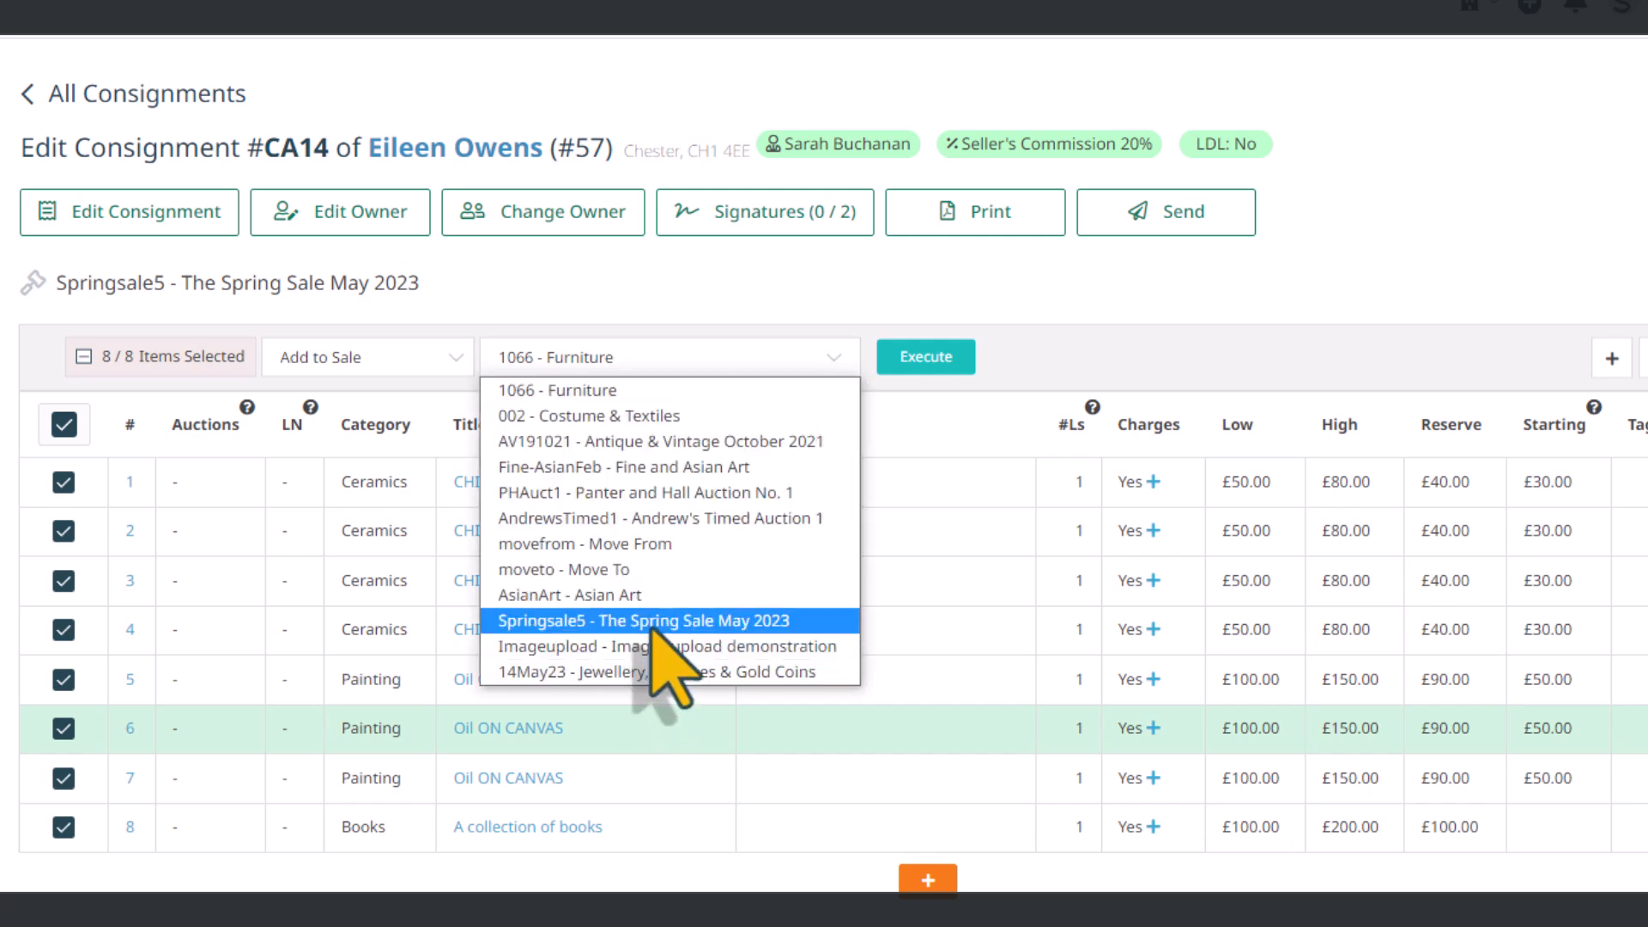
click(678, 622)
click(931, 360)
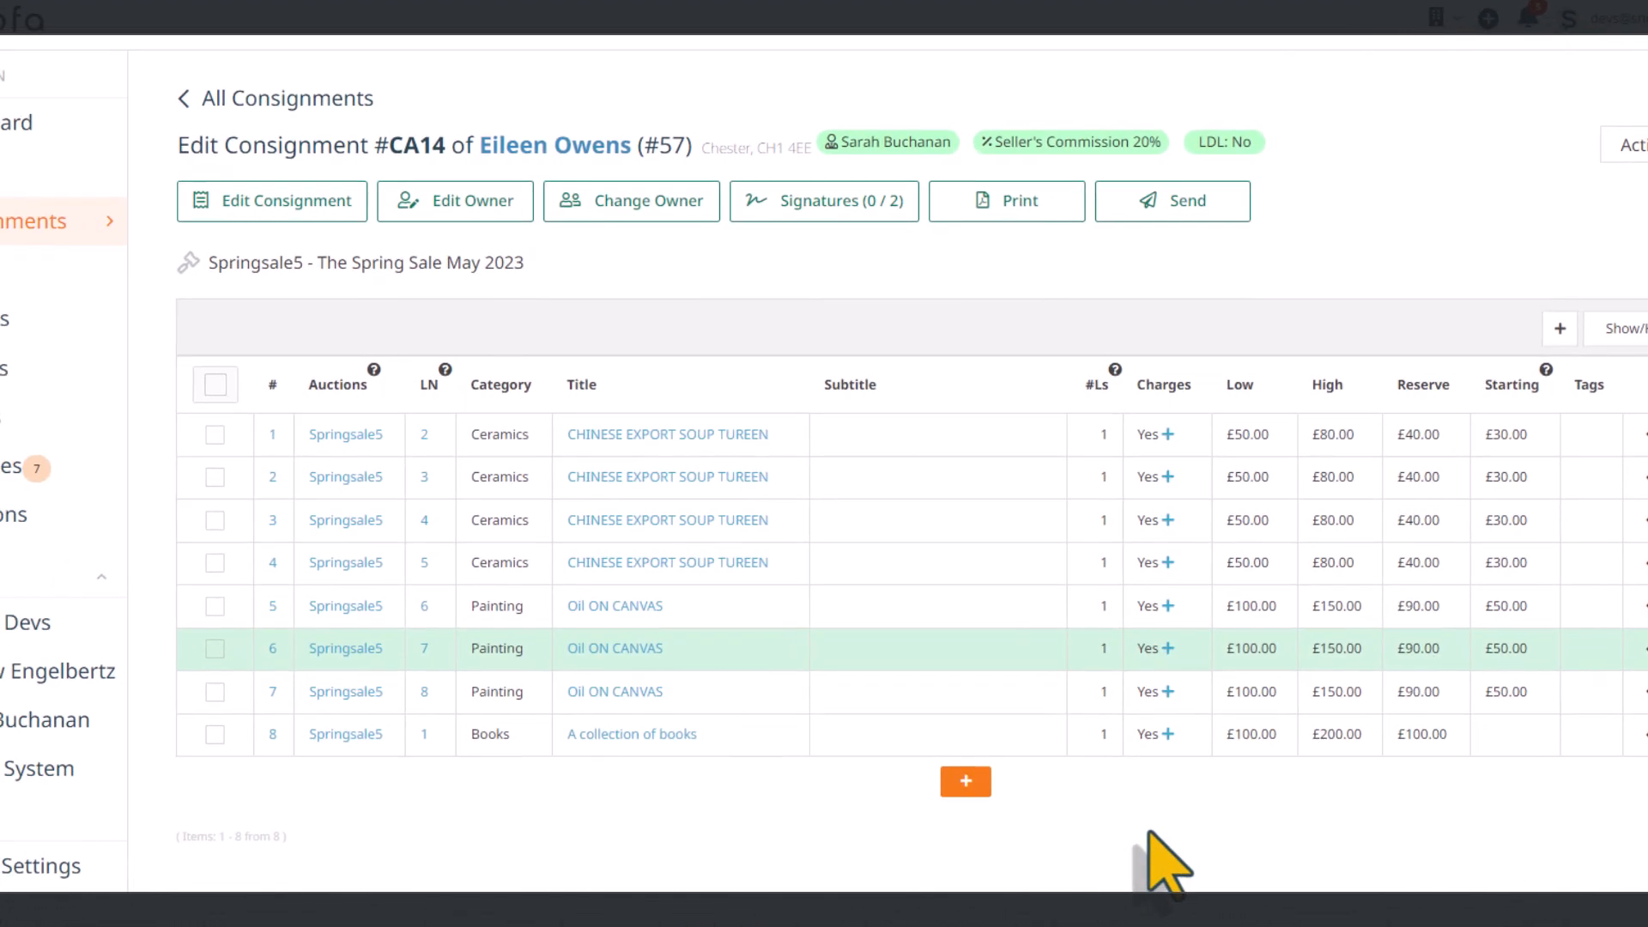
- Start a blank item row in the consignment, and open The Spring Sale May 2023 to examine its lots and lot numbers
click(964, 780)
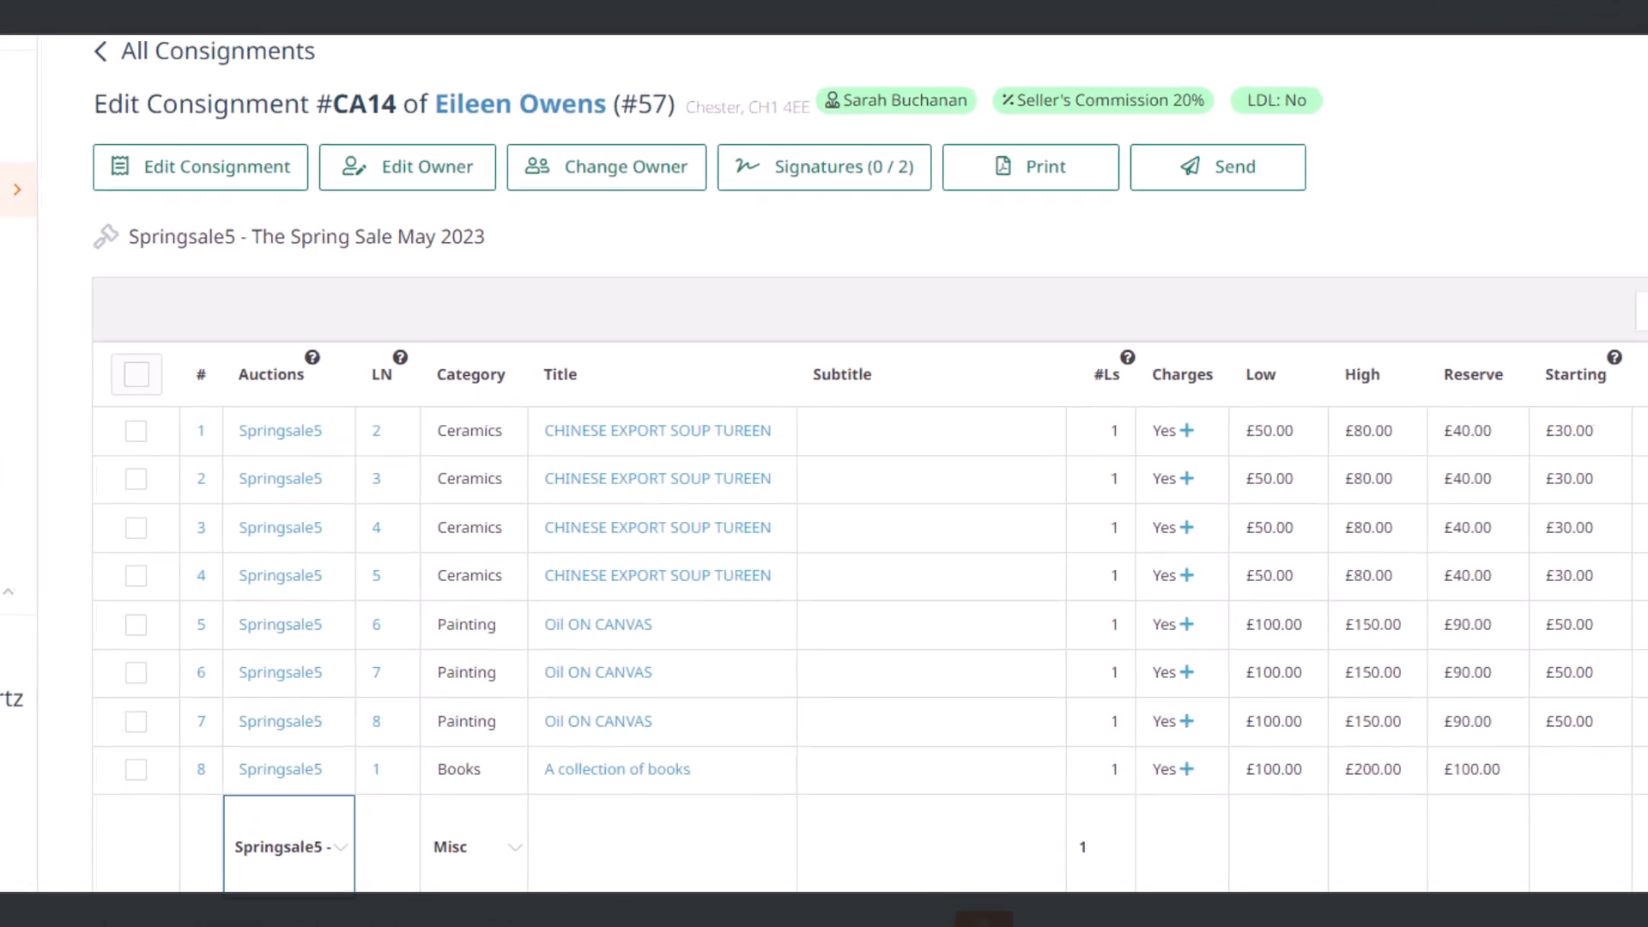
click(246, 235)
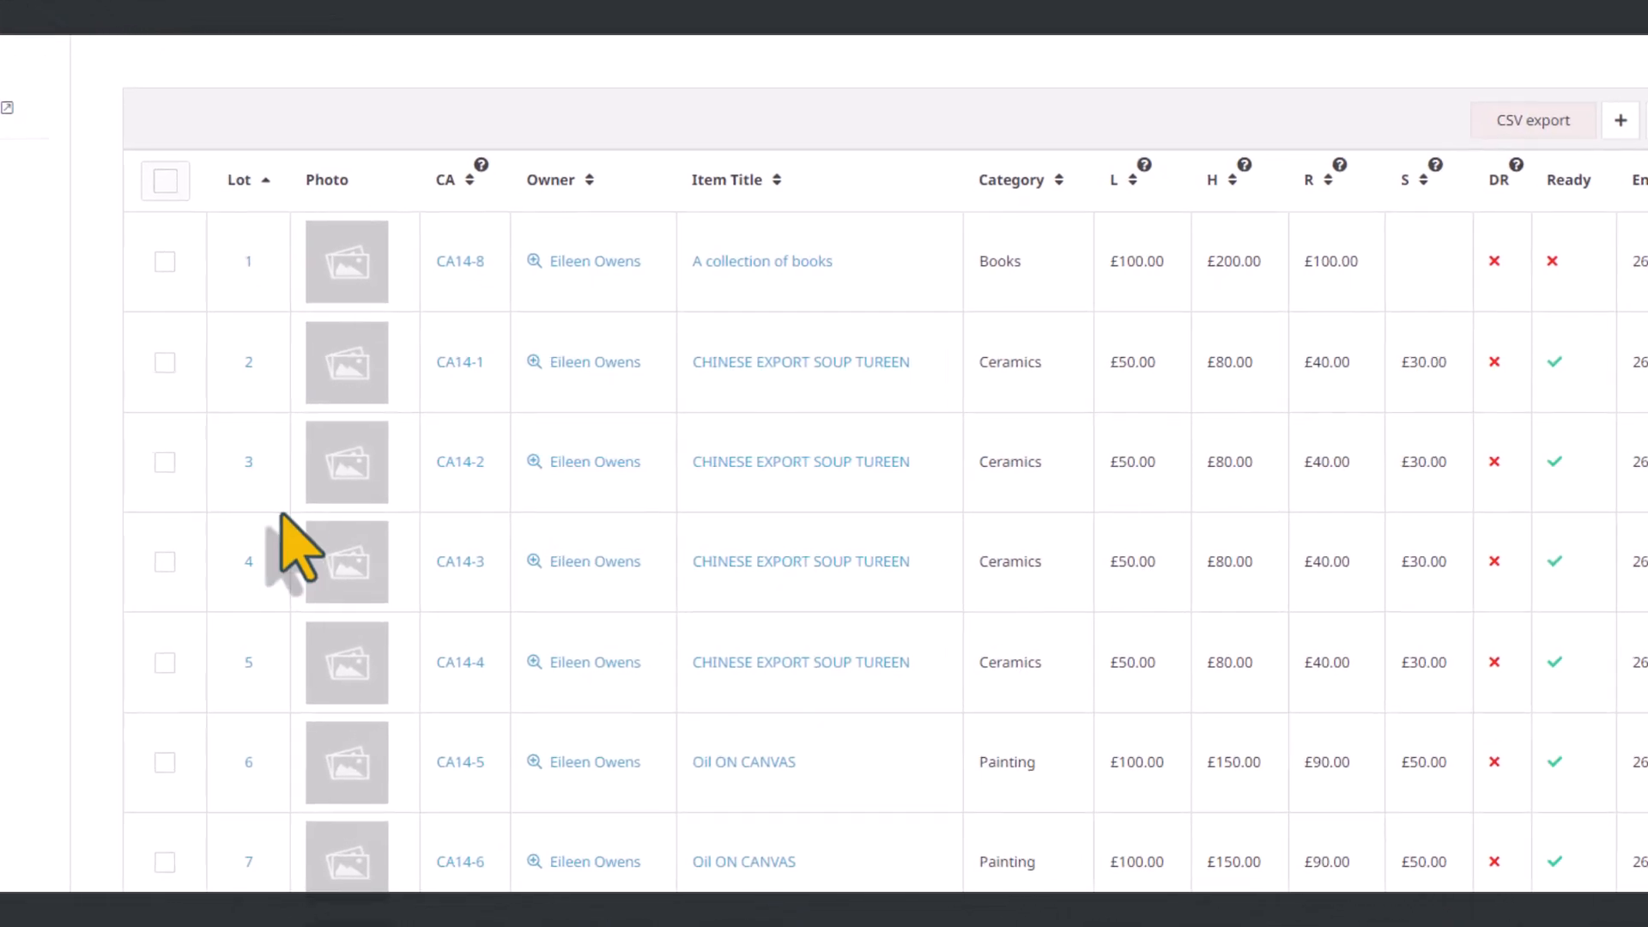
scroll(248, 784, down, 3)
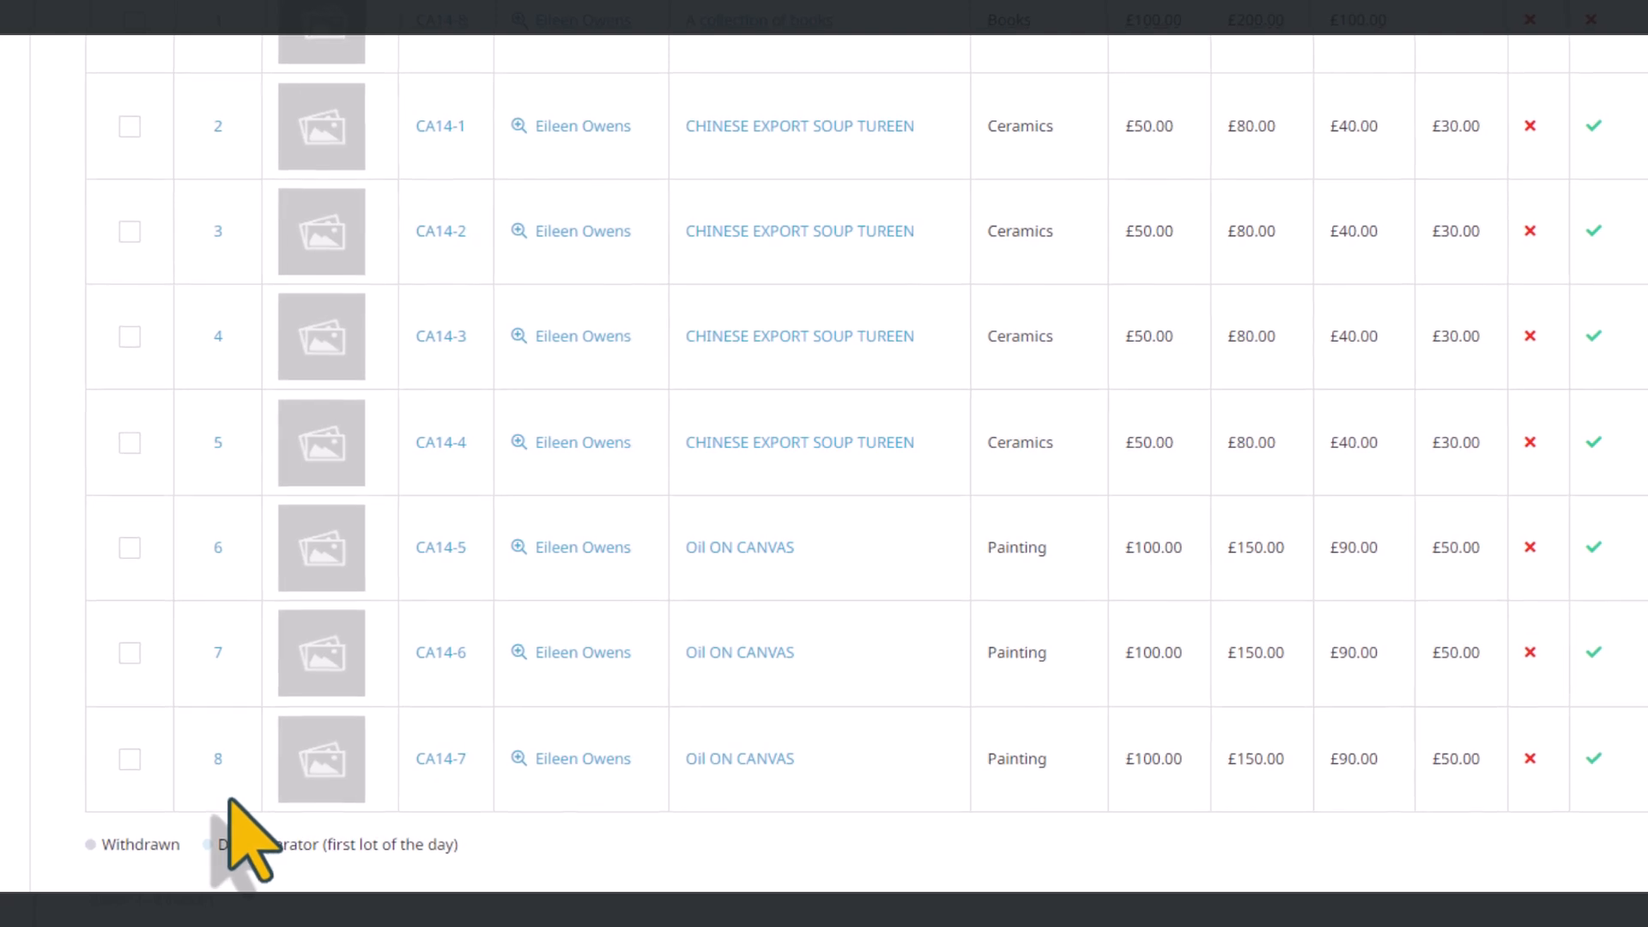